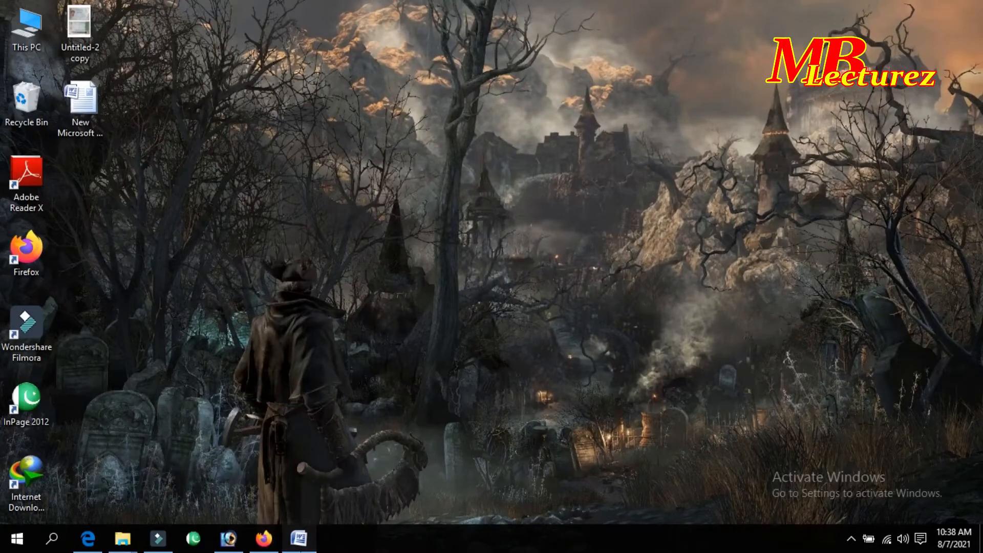
Restore the minimized Word window holding the MSc Software Development document from the taskbar.
left_click(299, 537)
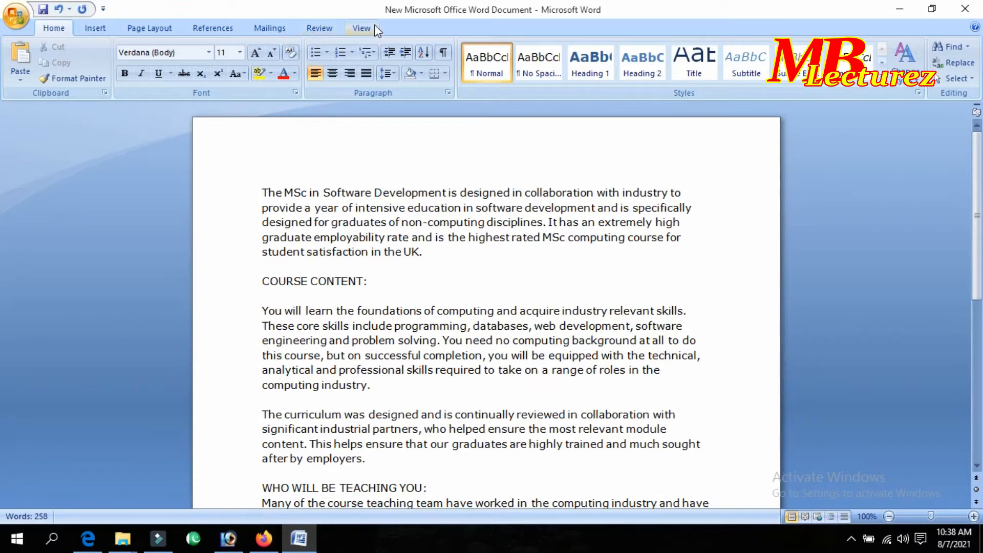
left_click(93, 29)
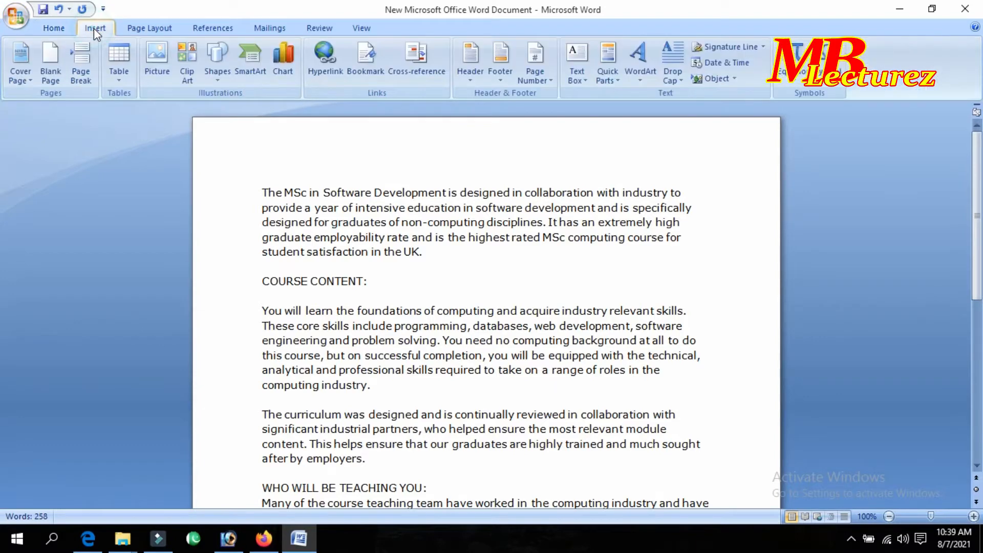
left_click(64, 32)
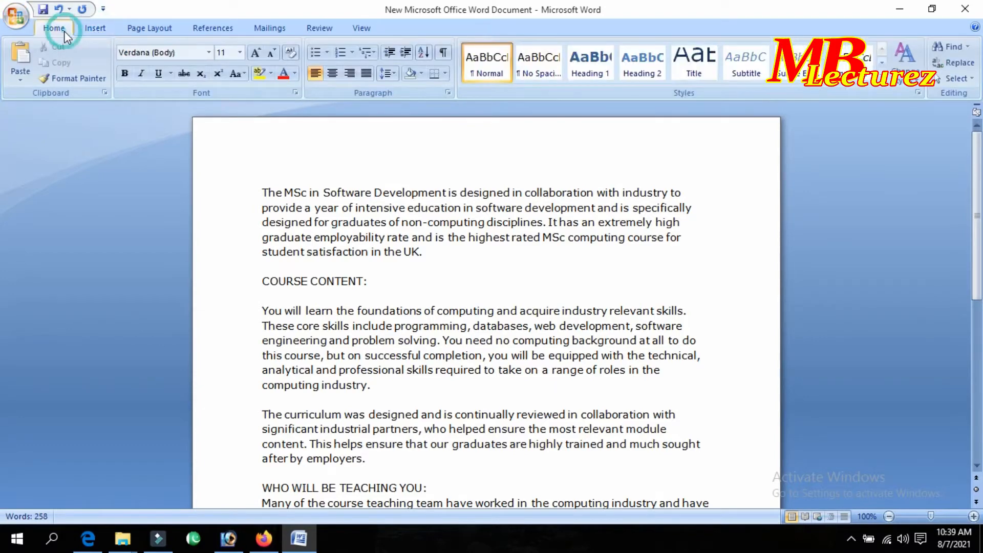
Switch the ribbon to the Page Layout commands for the MSc course document.
left_click(144, 30)
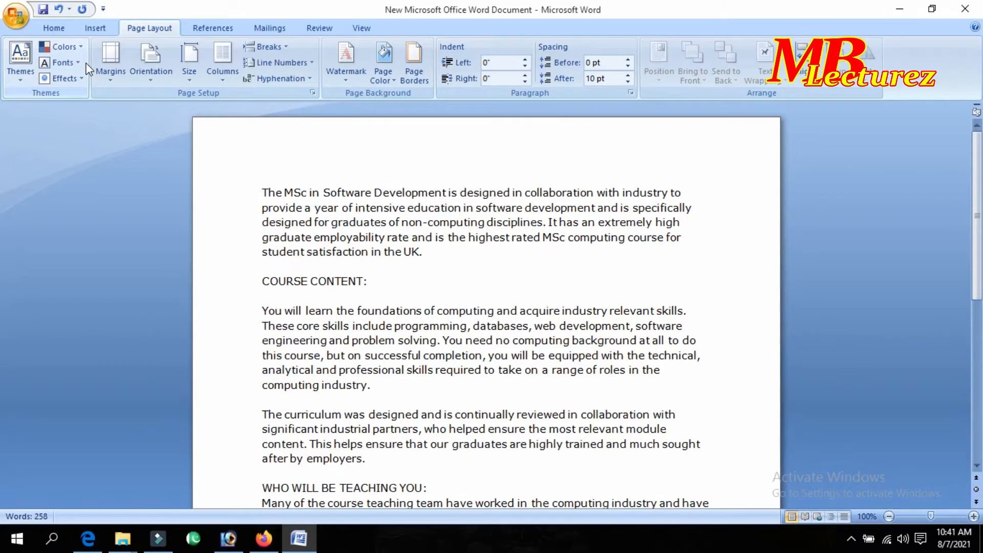
Preview the built-in document themes, then bring up the theme colour schemes list.
left_click(23, 65)
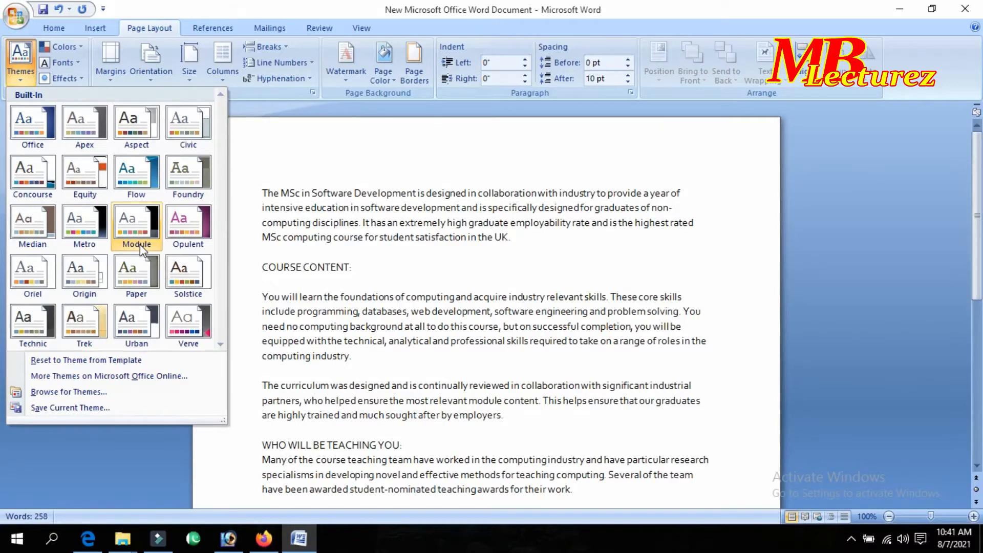
left_click(66, 46)
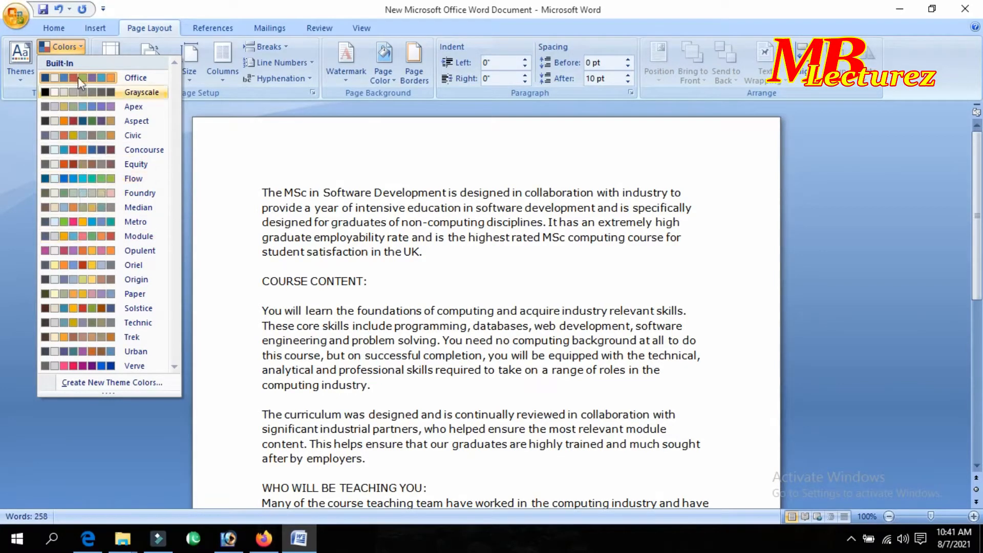
Close the colour schemes without picking one and show the theme font pairs.
left_click(18, 99)
left_click(62, 63)
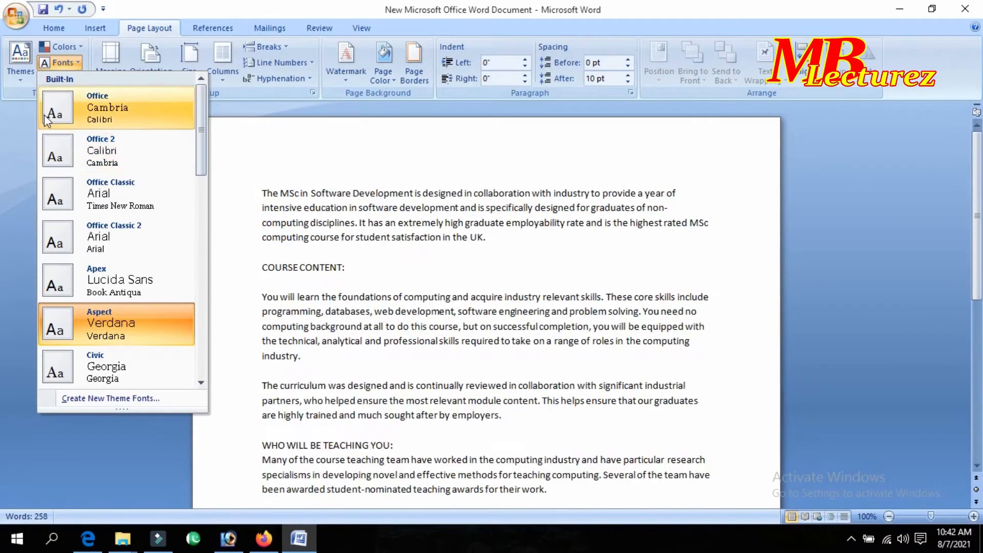
Leave the theme fonts unapplied and display the theme effects gallery, Office through Verve.
left_click(26, 91)
left_click(55, 79)
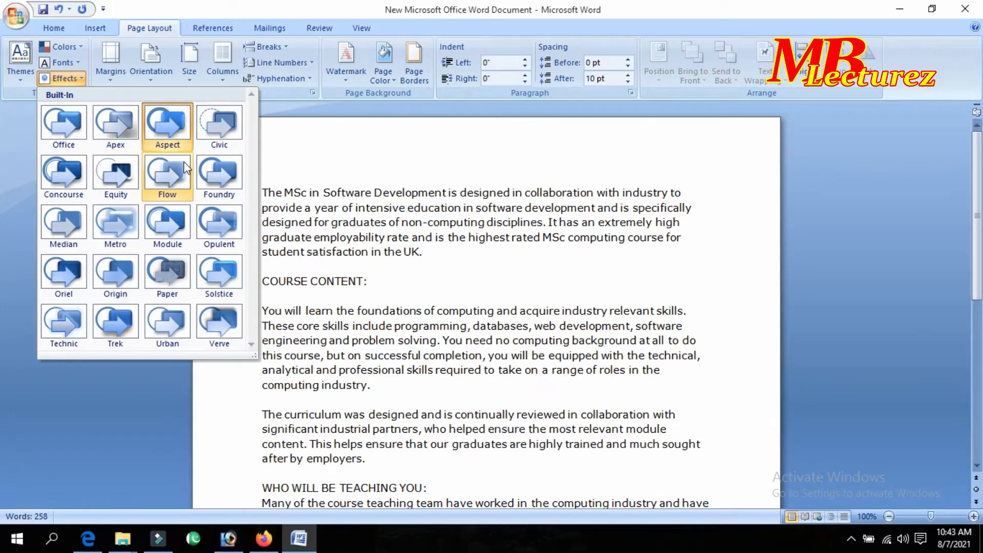
Close the theme effects gallery unchanged and scroll through the 258-word text and back.
left_click(309, 106)
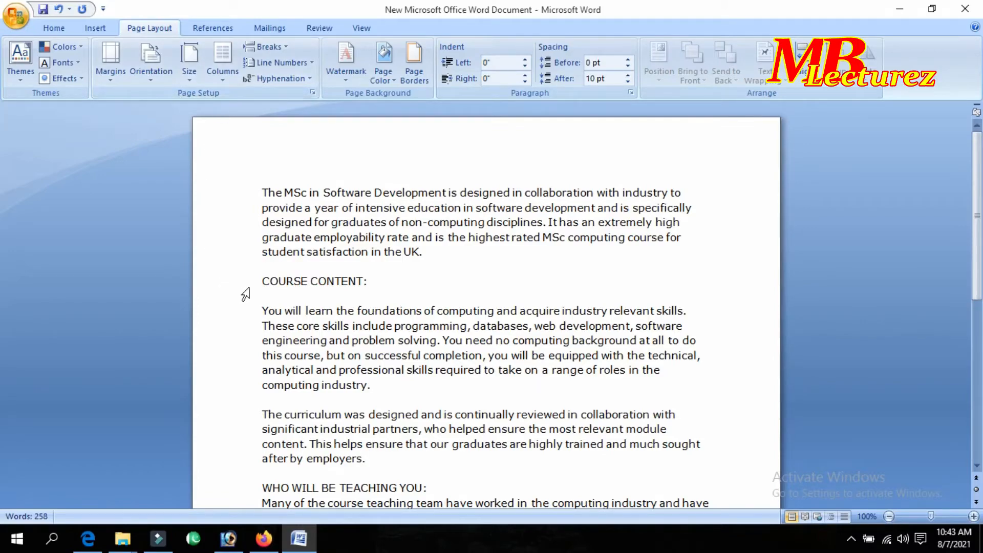
scroll(244, 293, "down", 5)
scroll(245, 294, "down", 1)
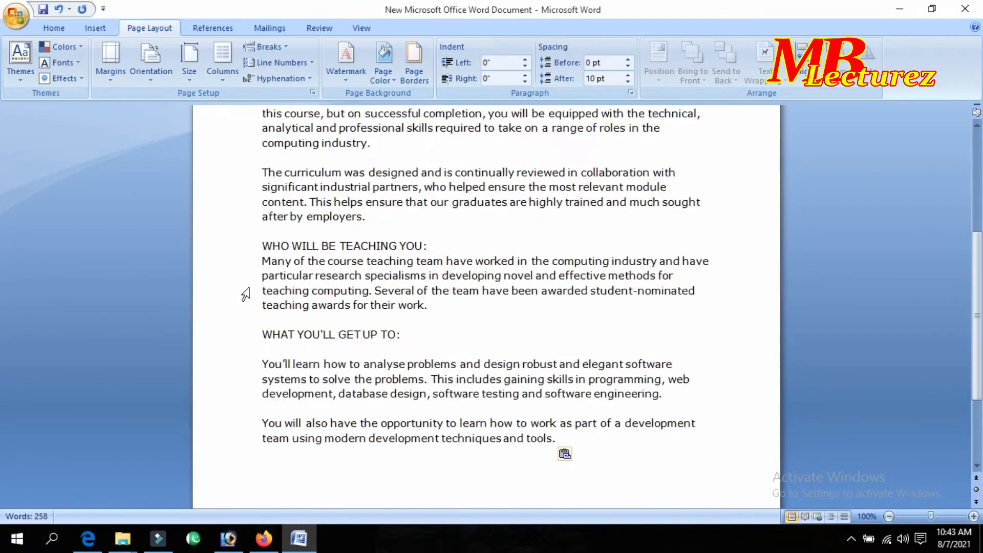
scroll(243, 291, "up", 6)
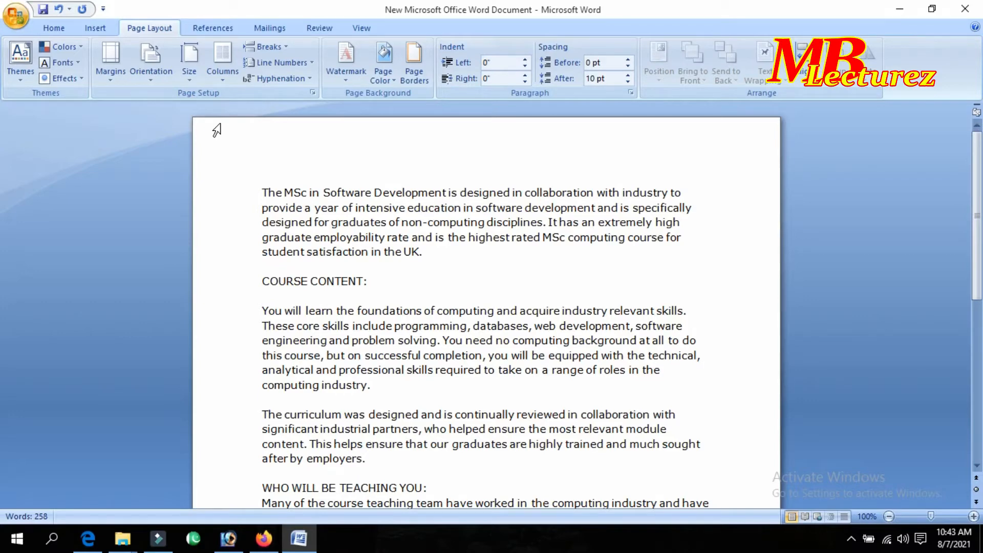
left_click(106, 78)
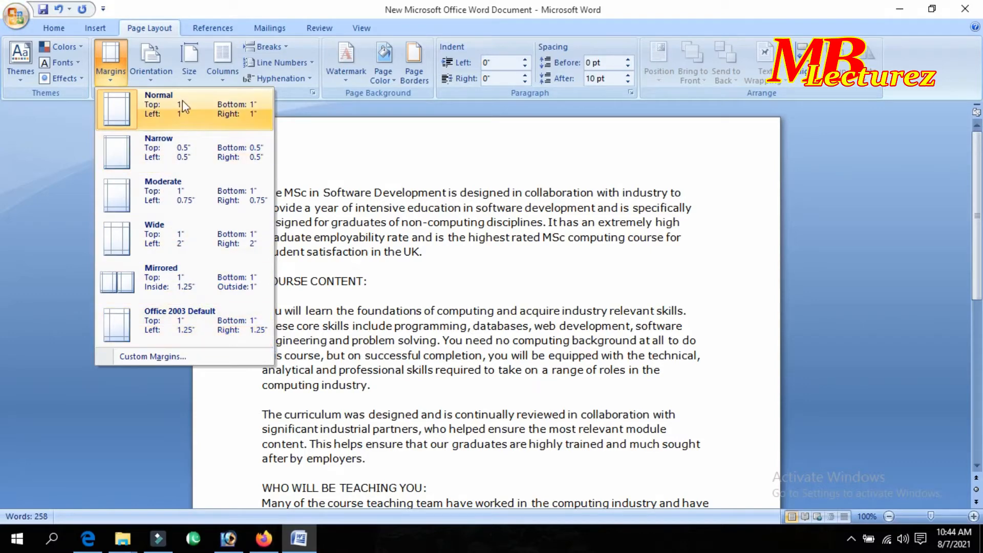
left_click(322, 123)
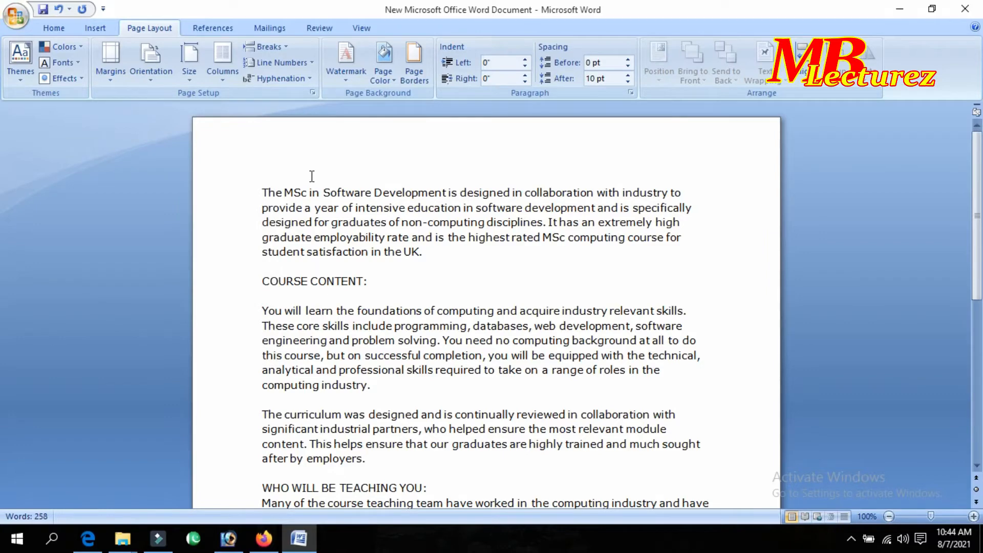
Try selecting lines and the first paragraph, then bring up the preset margin choices.
left_click_drag(262, 189, 466, 402)
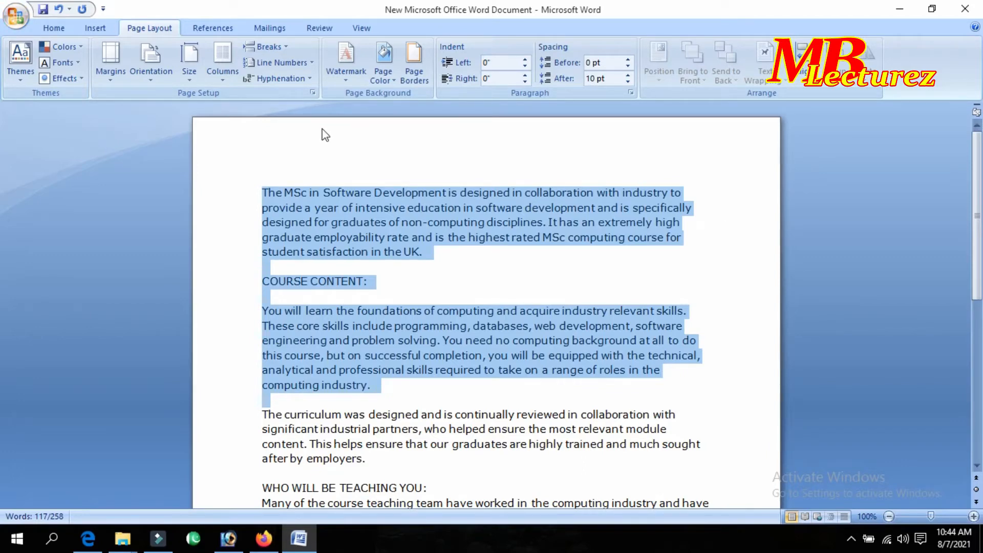
left_click(218, 180)
left_click(277, 221)
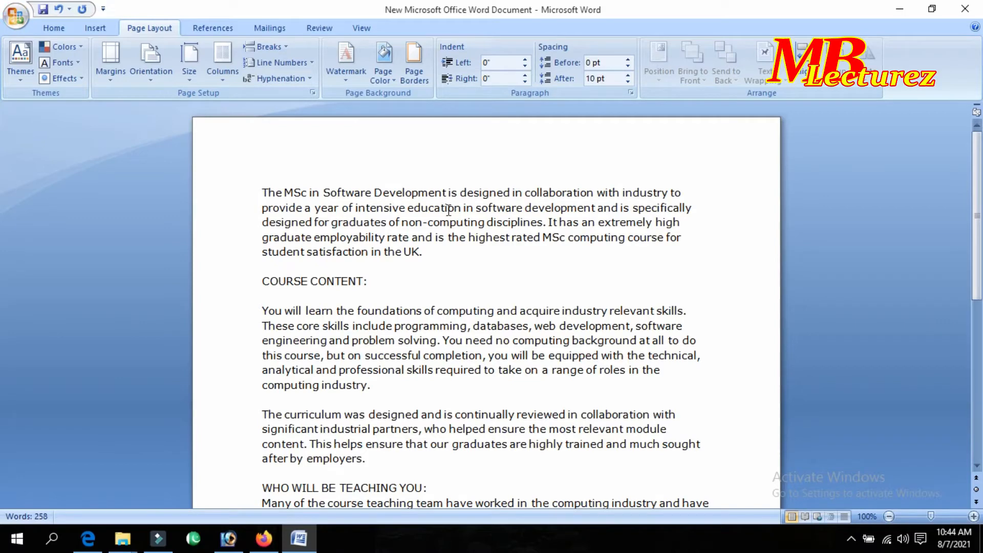
left_click_drag(204, 190, 233, 209)
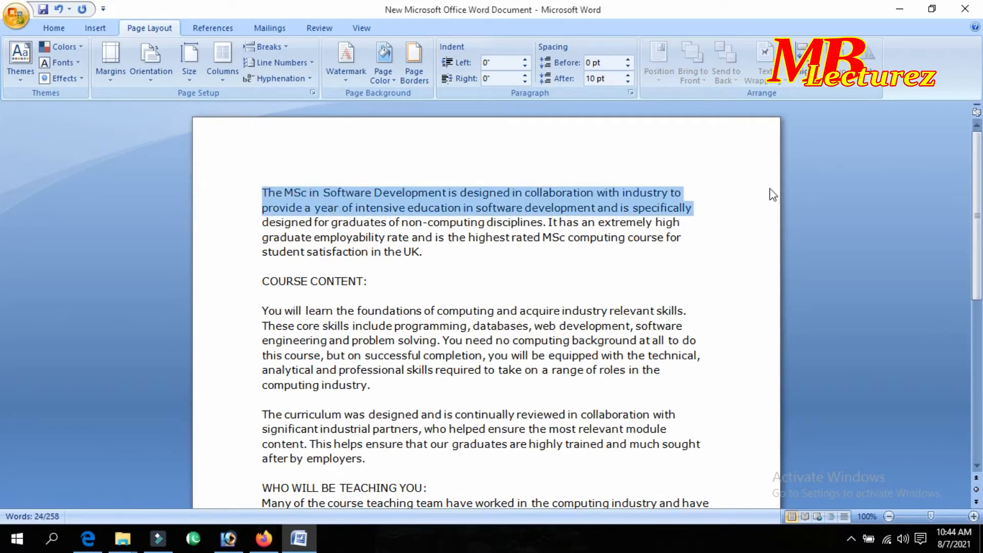
left_click(750, 191)
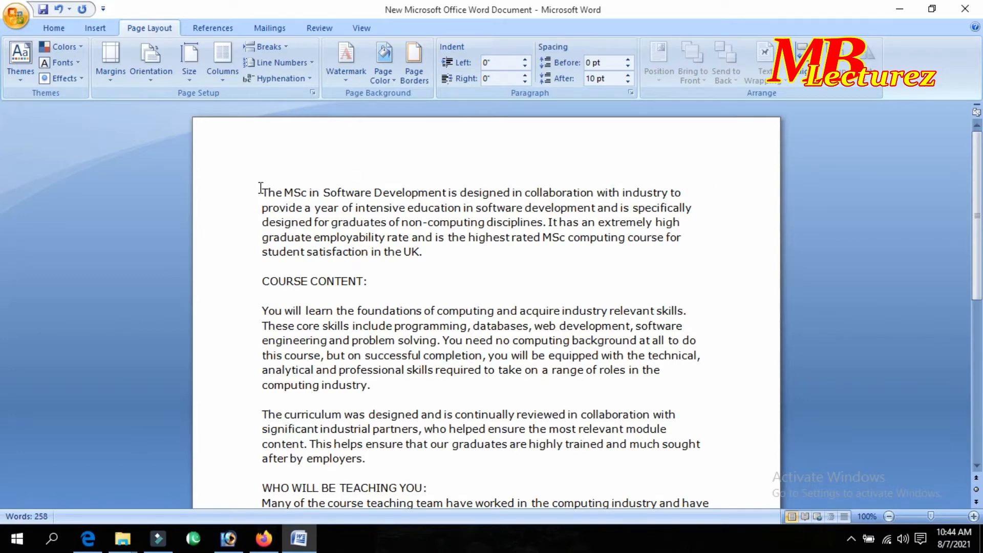
left_click_drag(261, 188, 431, 261)
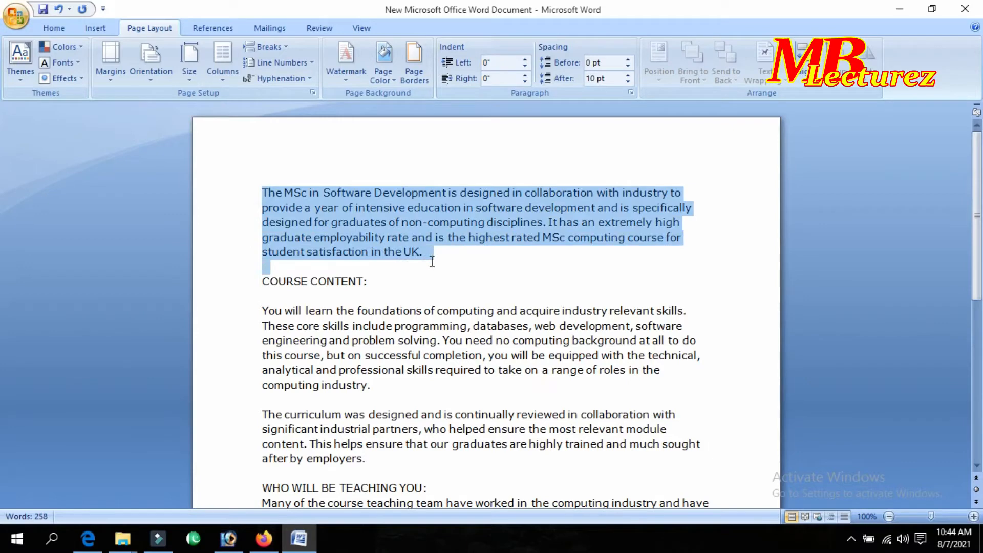
left_click(461, 260)
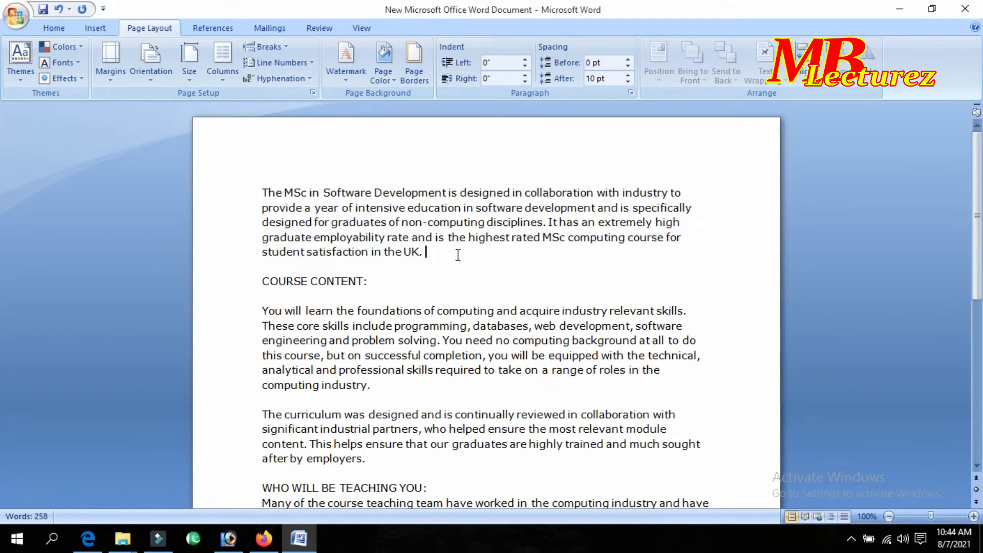
left_click(110, 66)
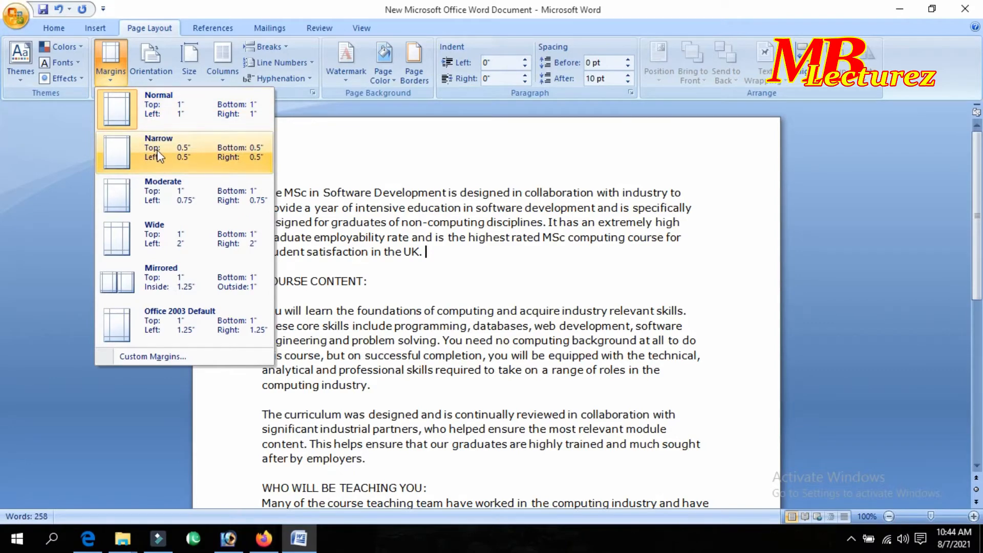
Apply the Narrow 0.5-inch margin preset, then show the margin presets again.
left_click(159, 155)
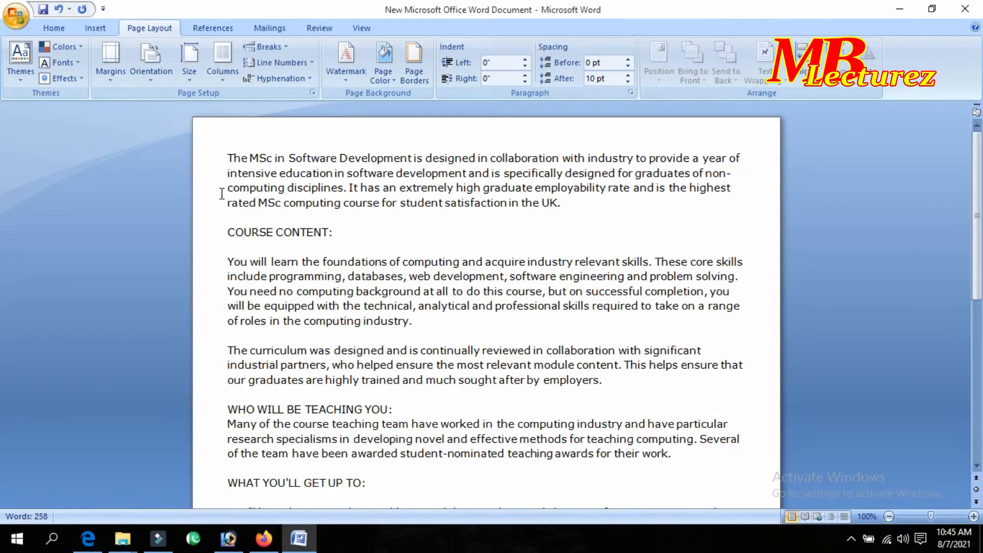
left_click(110, 77)
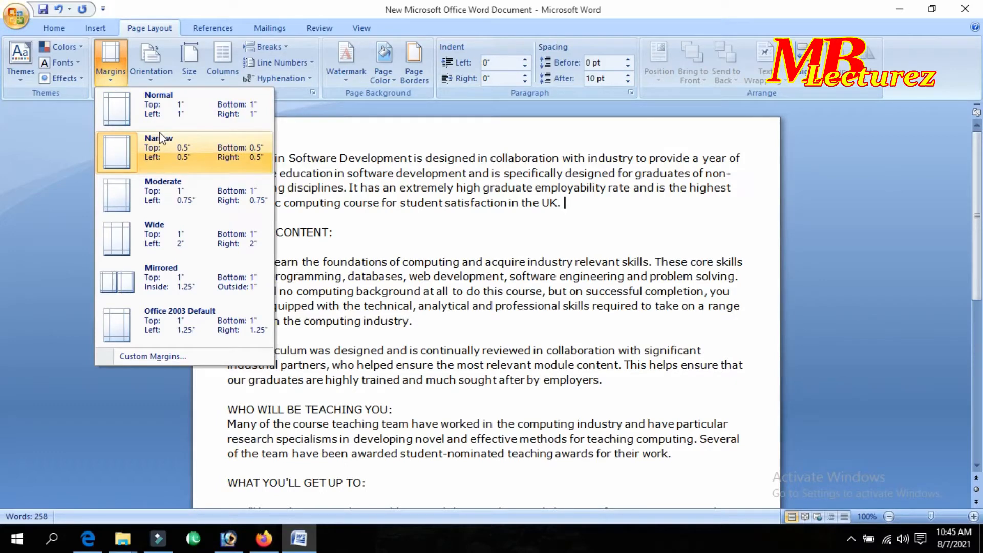
Switch to Moderate margins (1" top/bottom, 0.75" left/right) and scroll to check the layout.
left_click(175, 187)
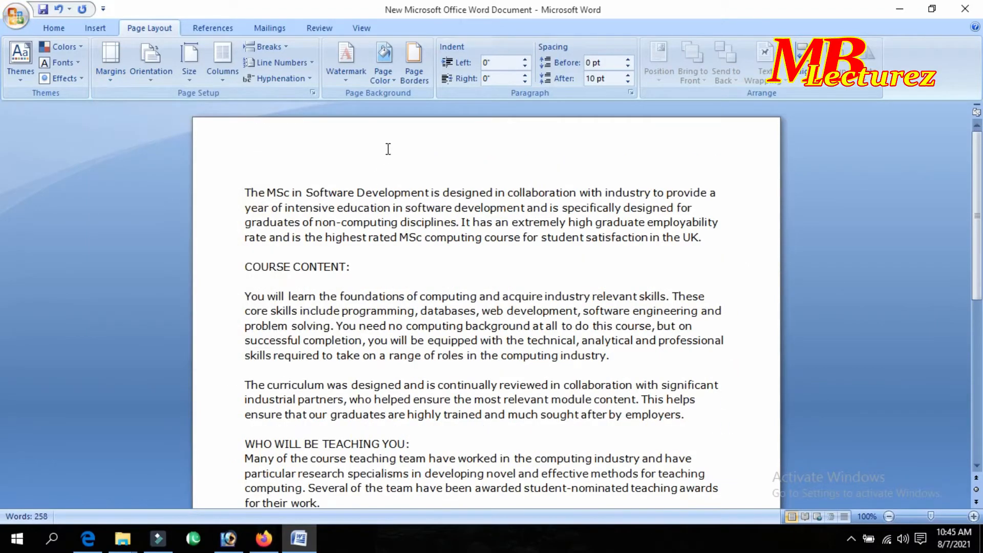
scroll(389, 149, "down", 5)
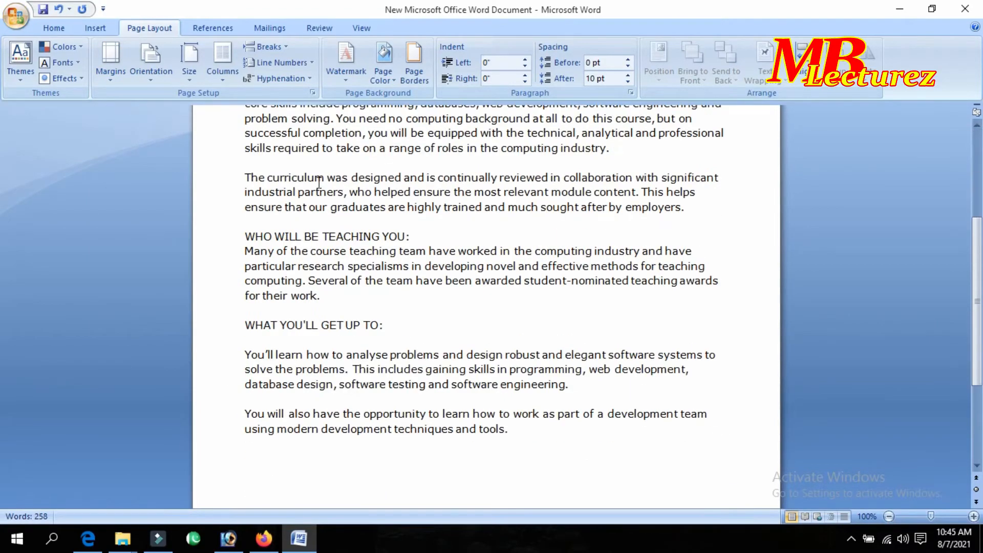
scroll(351, 239, "down", 4)
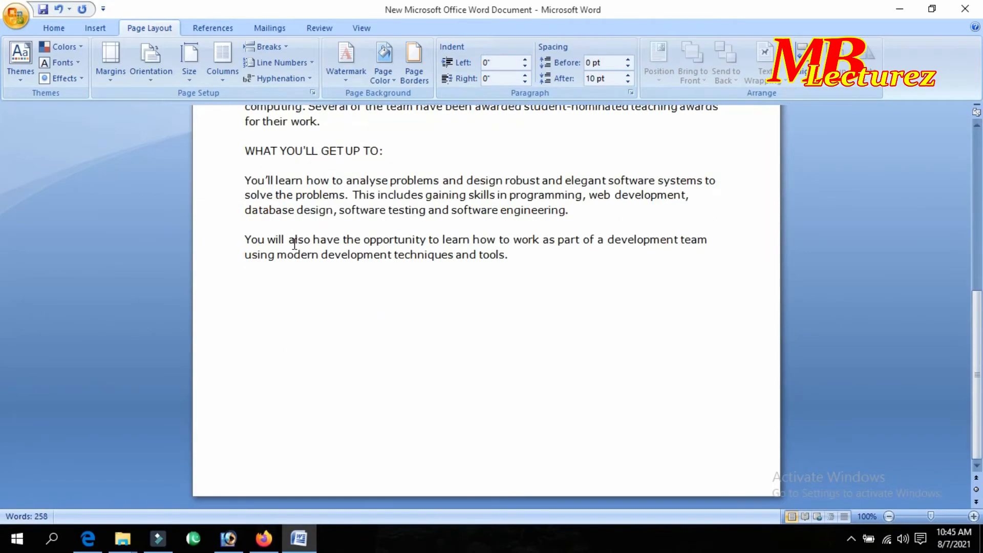
scroll(317, 241, "up", 7)
scroll(294, 244, "up", 3)
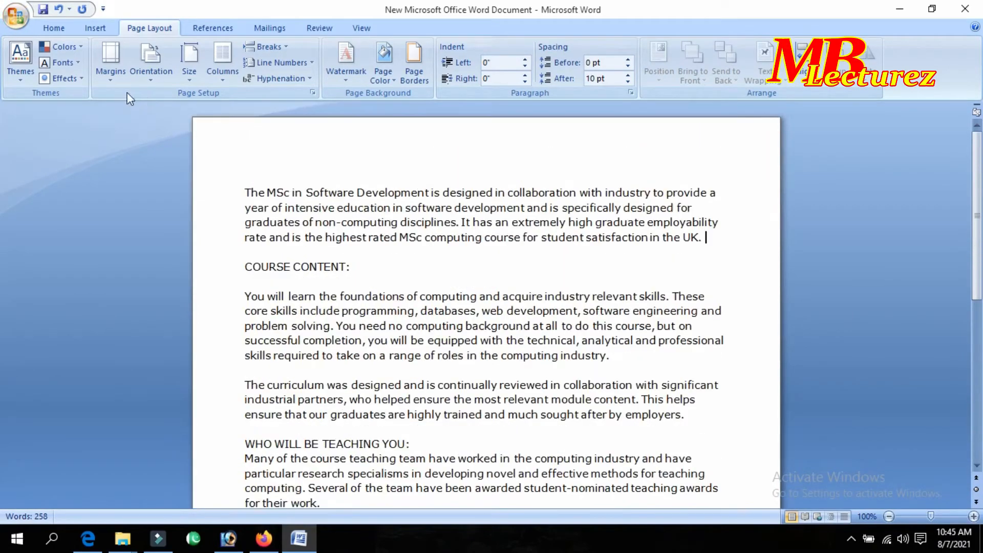
left_click(109, 66)
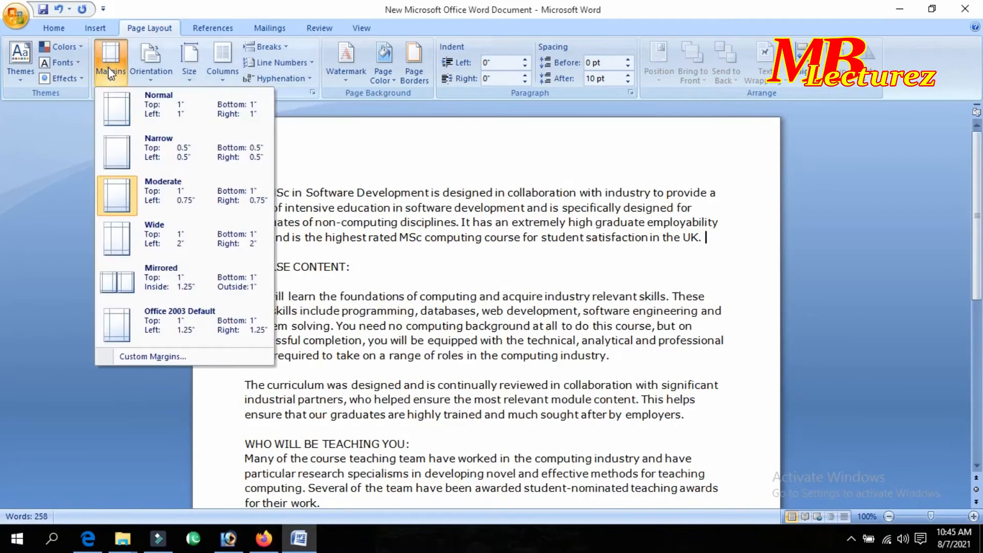
Apply Mirrored margins (1" top/bottom, 1.25" inside, 1" outside) and review the pages.
left_click(164, 275)
scroll(290, 305, "down", 4)
scroll(291, 305, "down", 3)
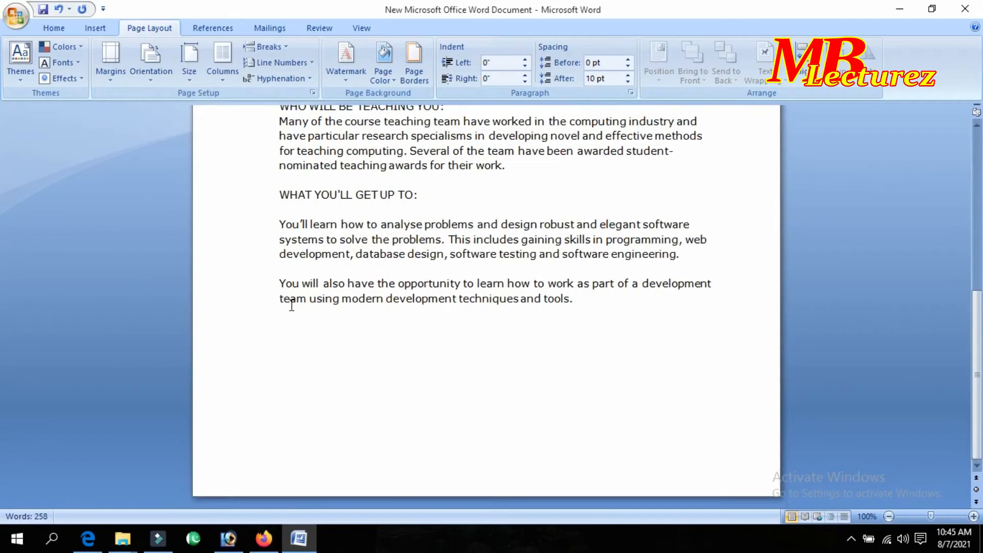
scroll(292, 300, "up", 5)
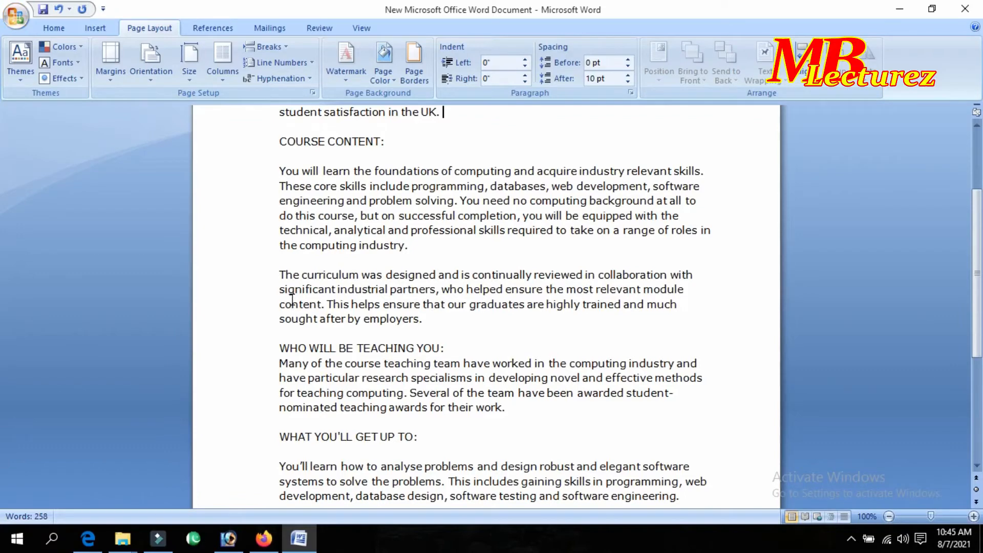
scroll(292, 301, "up", 3)
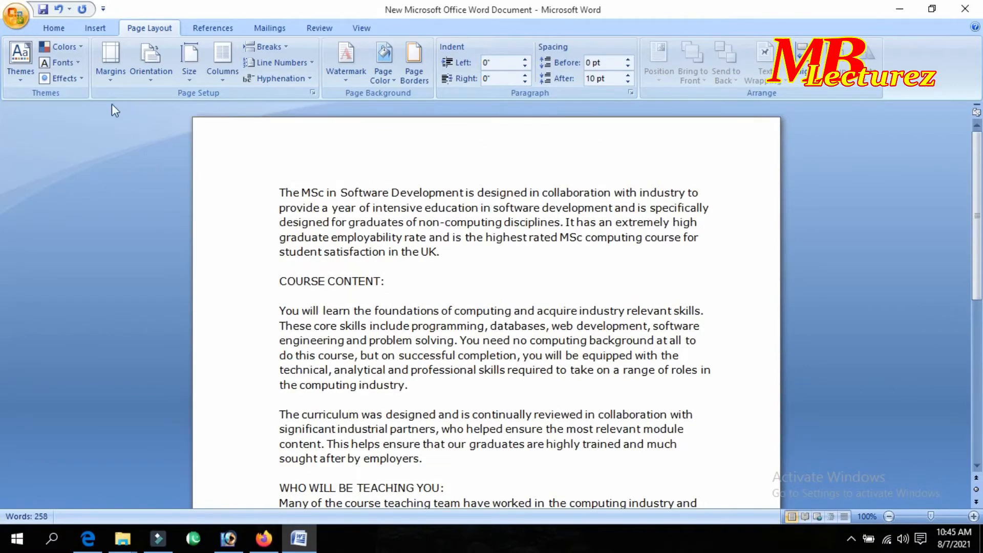
left_click(110, 64)
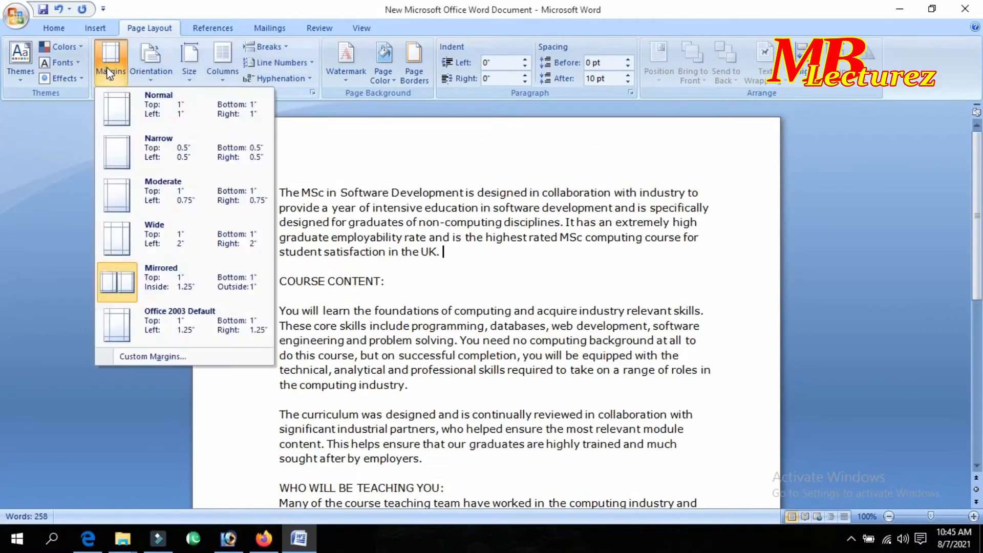
Apply Mirrored margins: 1" top, bottom and outside, and 1.25" inside.
left_click(191, 264)
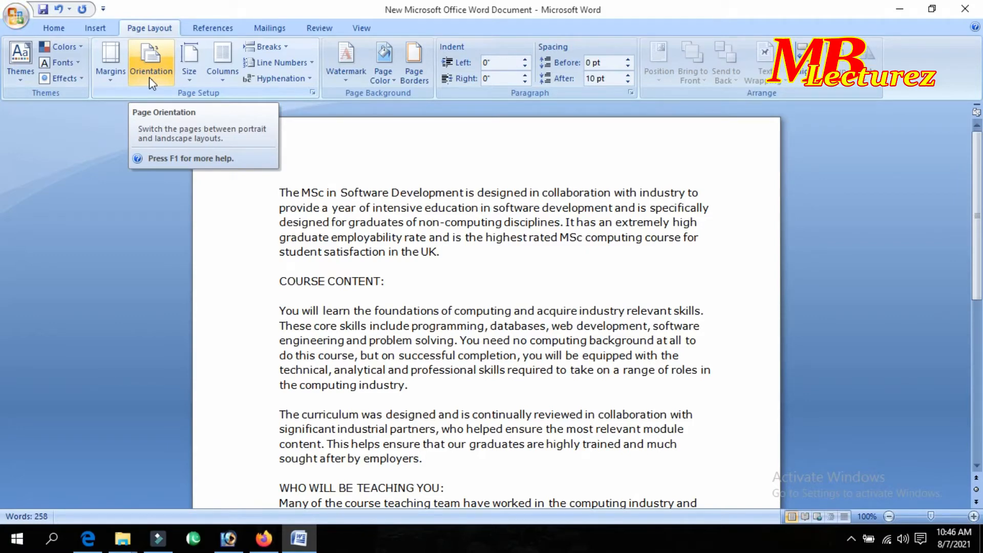
left_click(149, 77)
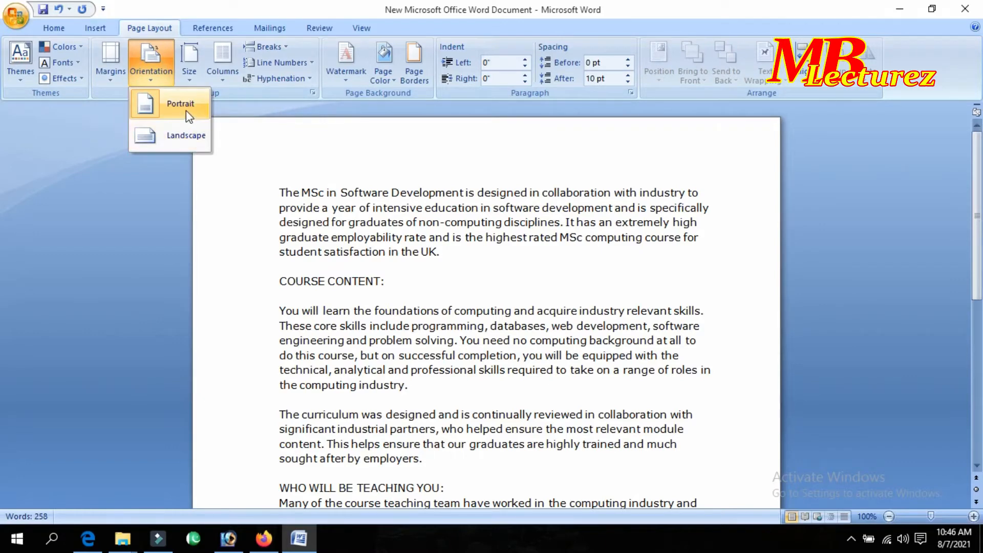
left_click(256, 155)
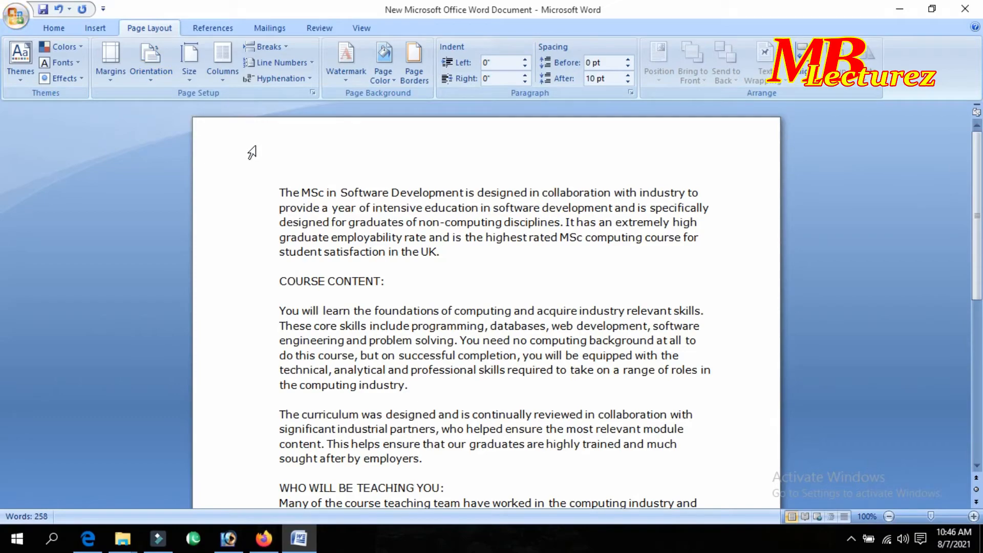
scroll(430, 187, "down", 2)
scroll(431, 187, "down", 4)
scroll(424, 186, "up", 3)
scroll(424, 188, "up", 3)
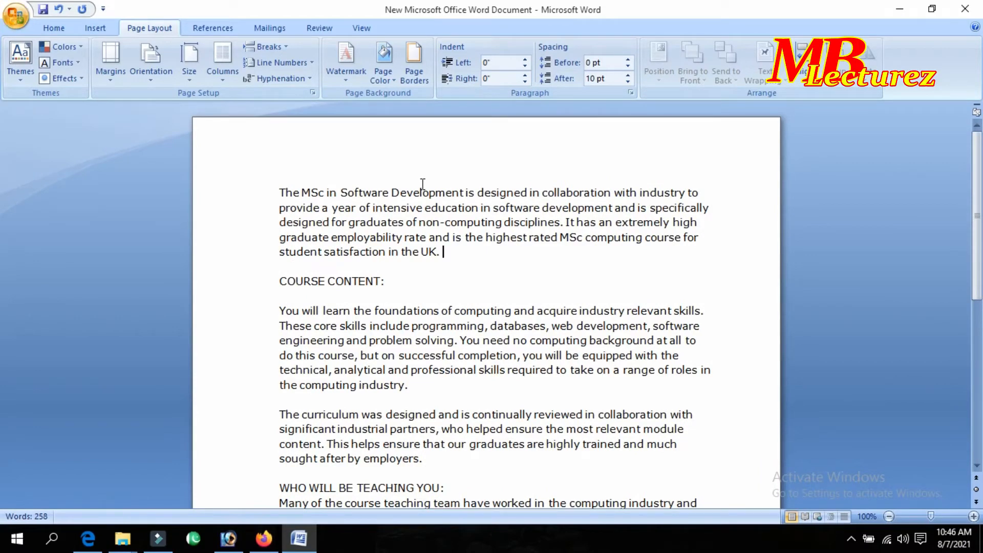
scroll(423, 184, "down", 4)
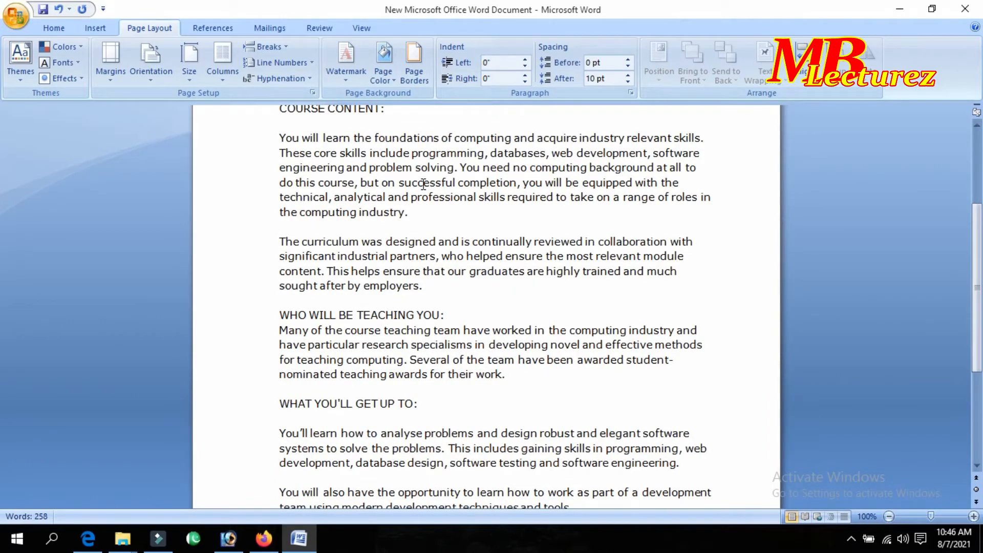
scroll(422, 185, "down", 4)
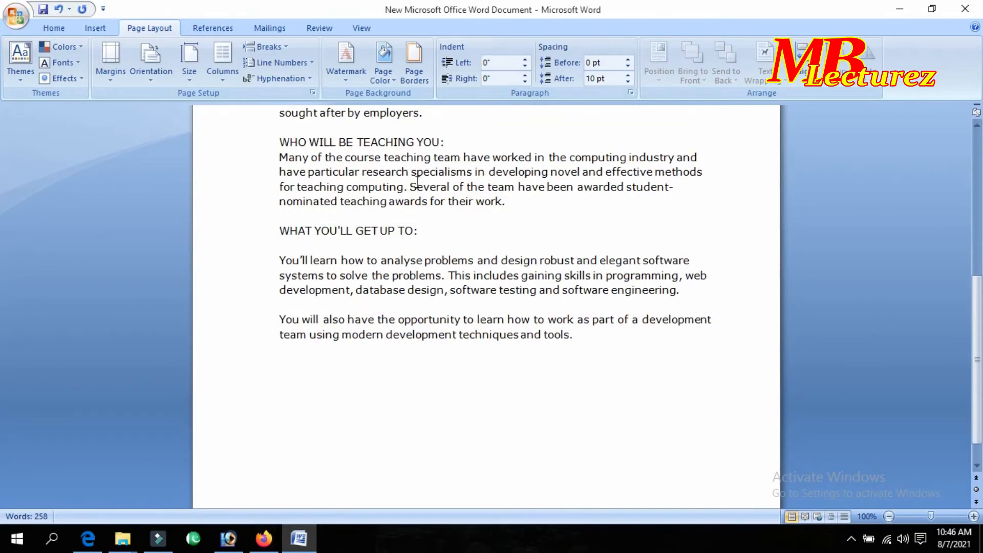
scroll(418, 182, "up", 4)
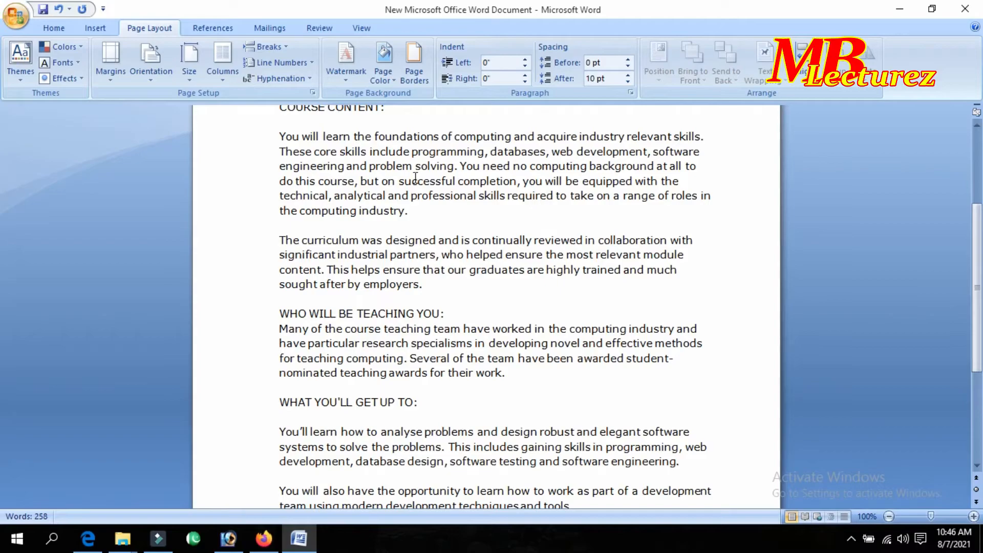
scroll(416, 177, "up", 4)
scroll(416, 177, "down", 6)
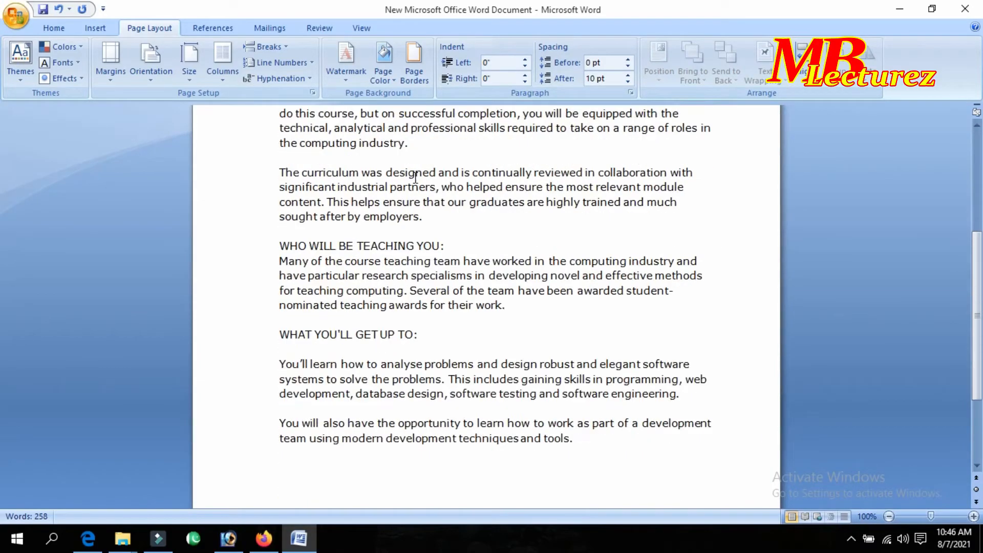
scroll(415, 178, "down", 3)
scroll(417, 176, "up", 9)
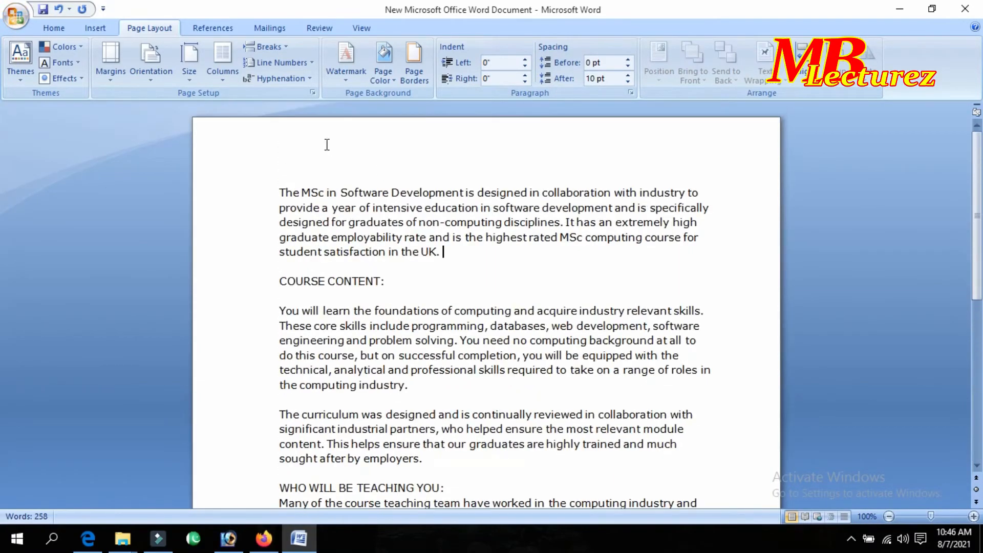
scroll(313, 135, "down", 5)
scroll(324, 147, "up", 6)
left_click(150, 64)
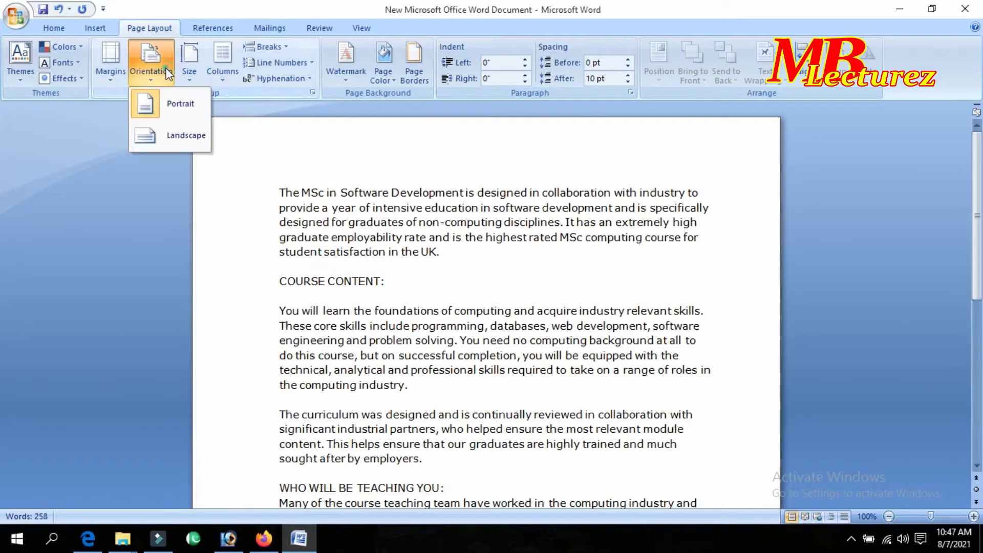
left_click(181, 139)
scroll(570, 257, "down", 5)
scroll(569, 256, "up", 4)
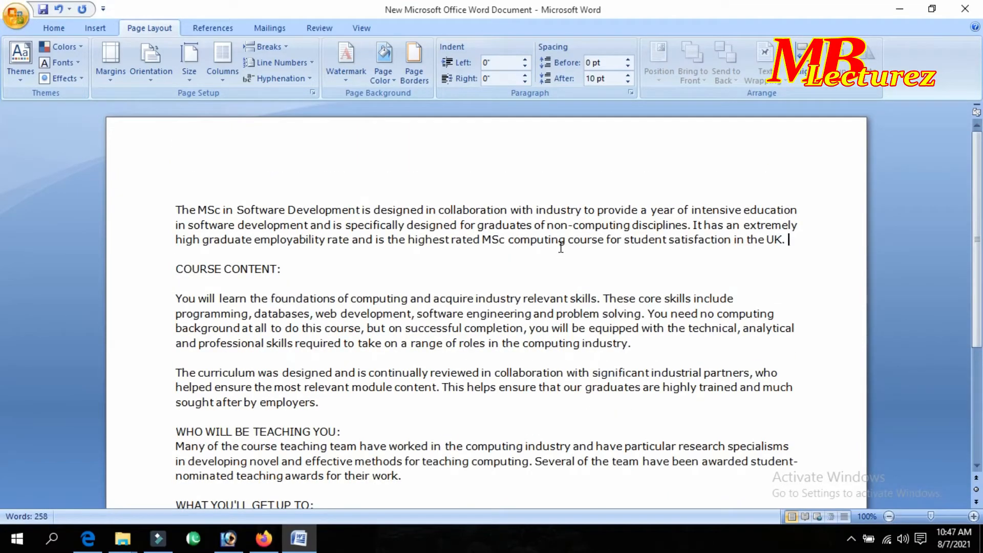
scroll(561, 248, "down", 5)
scroll(563, 247, "up", 5)
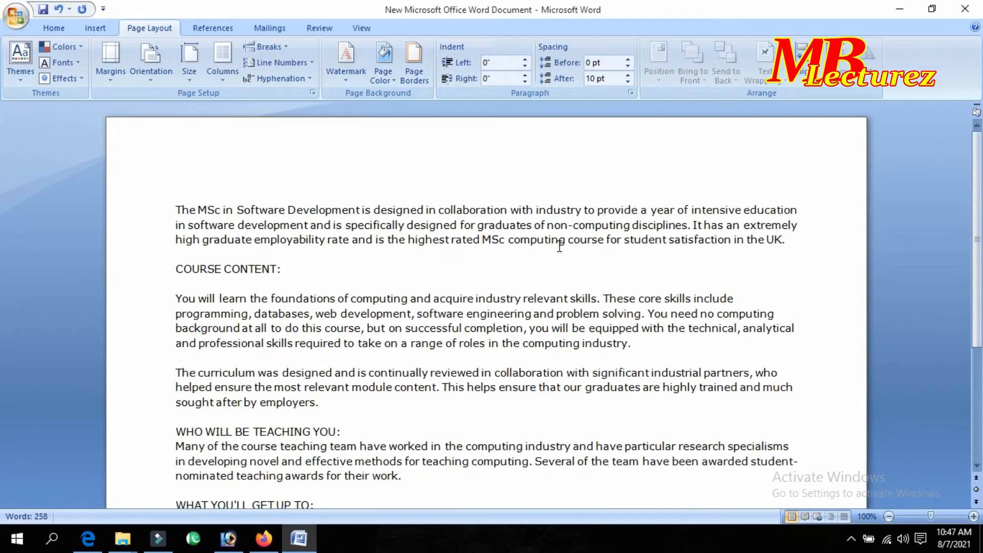
left_click(159, 72)
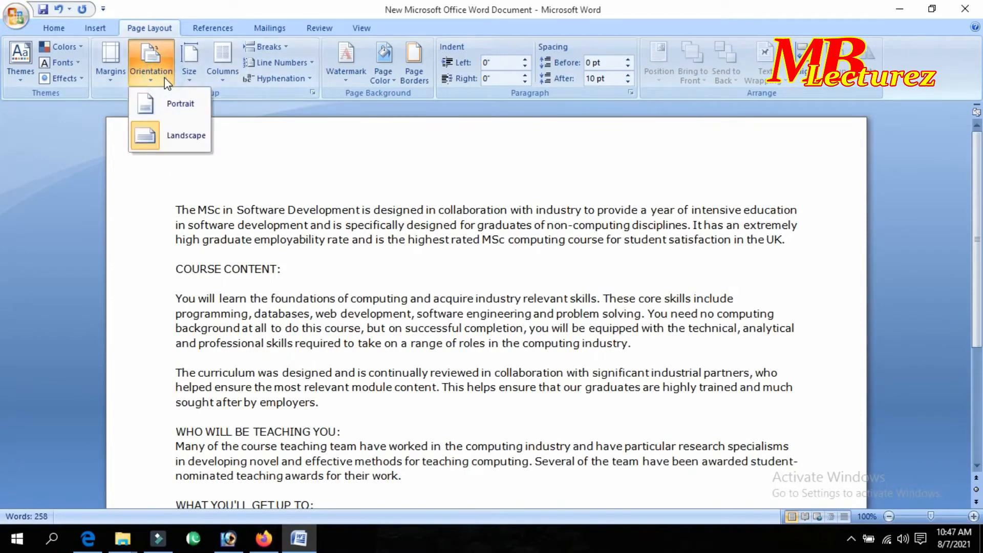
left_click(393, 210)
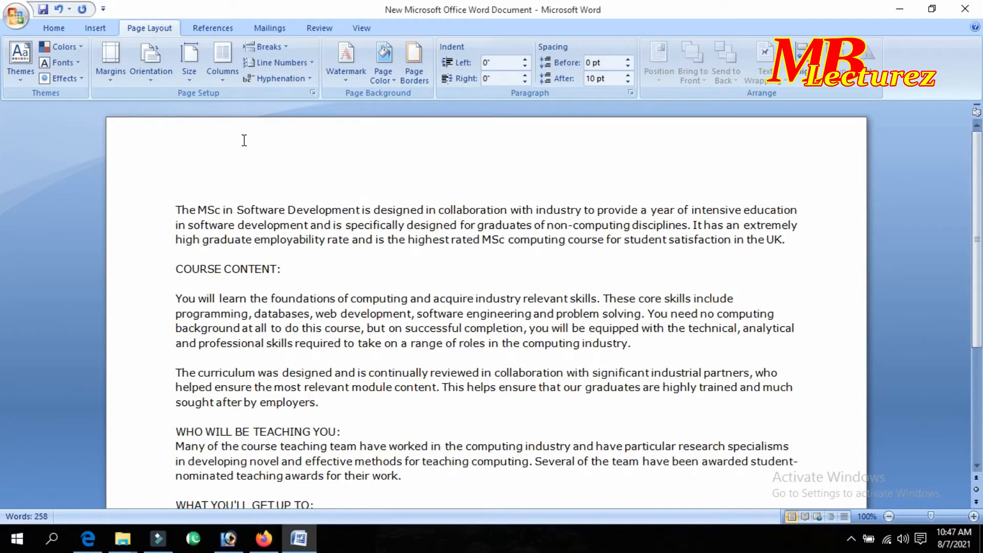
scroll(248, 144, "down", 5)
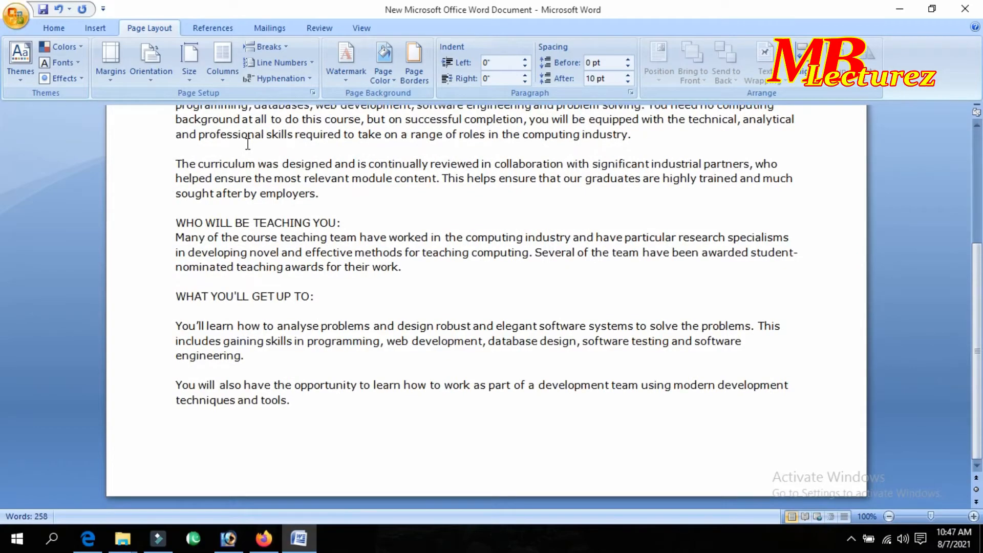
scroll(248, 144, "up", 5)
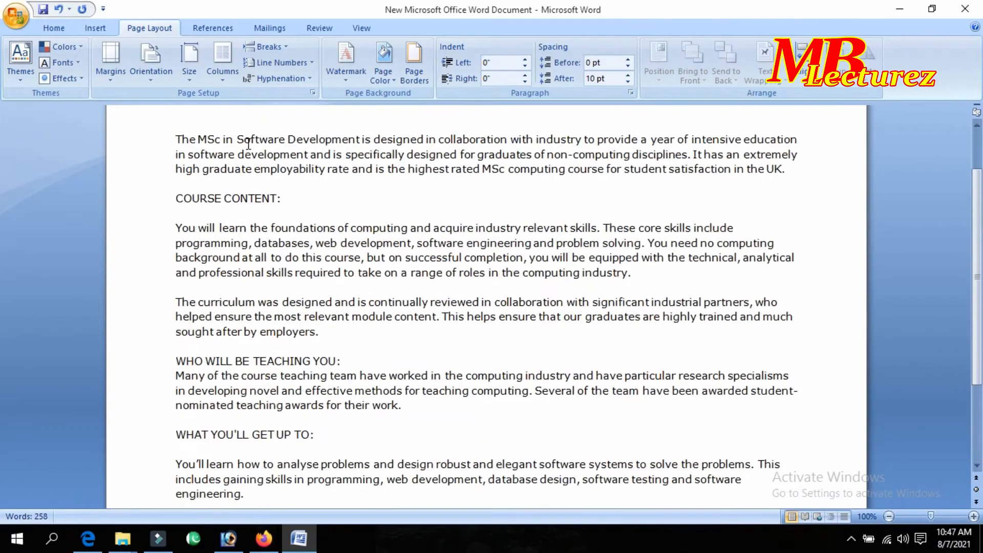
scroll(249, 143, "down", 5)
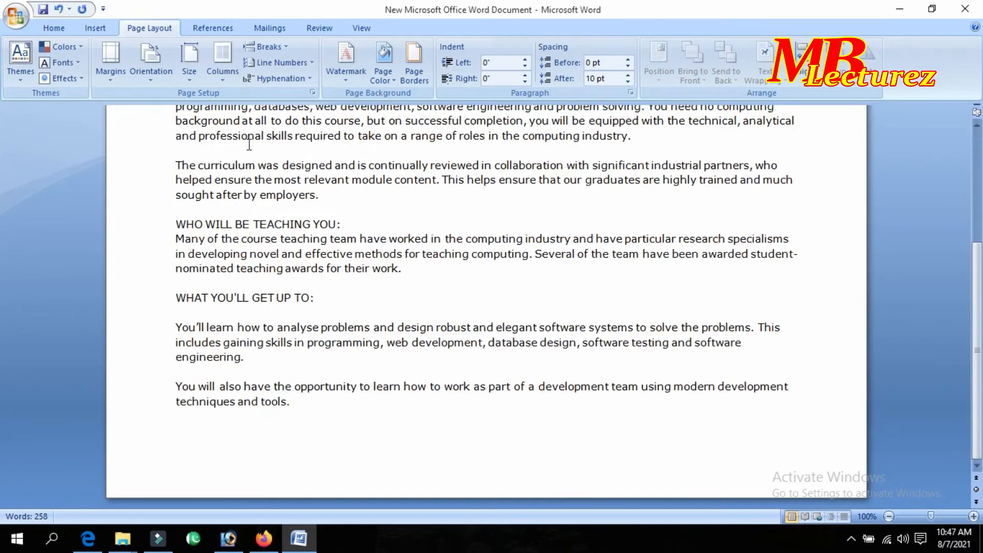
left_click(152, 72)
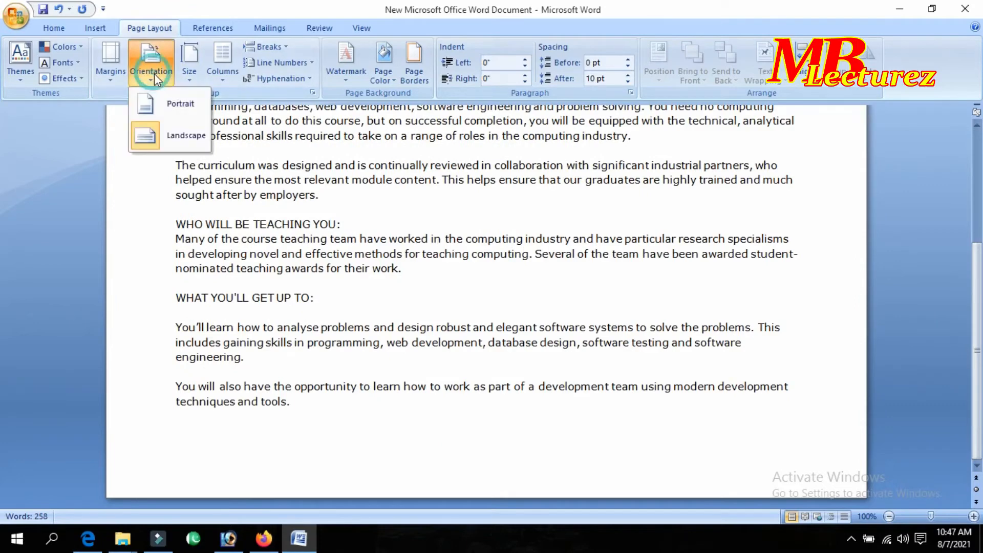
left_click(180, 112)
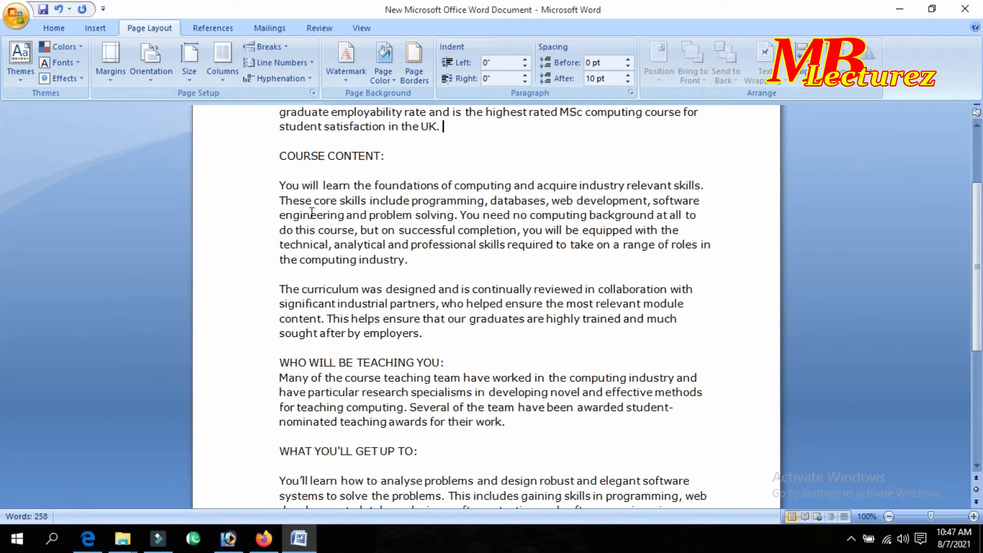
Show the paper size gallery, listing Letter 8.5" x 11" through B5 (JIS).
left_click(190, 71)
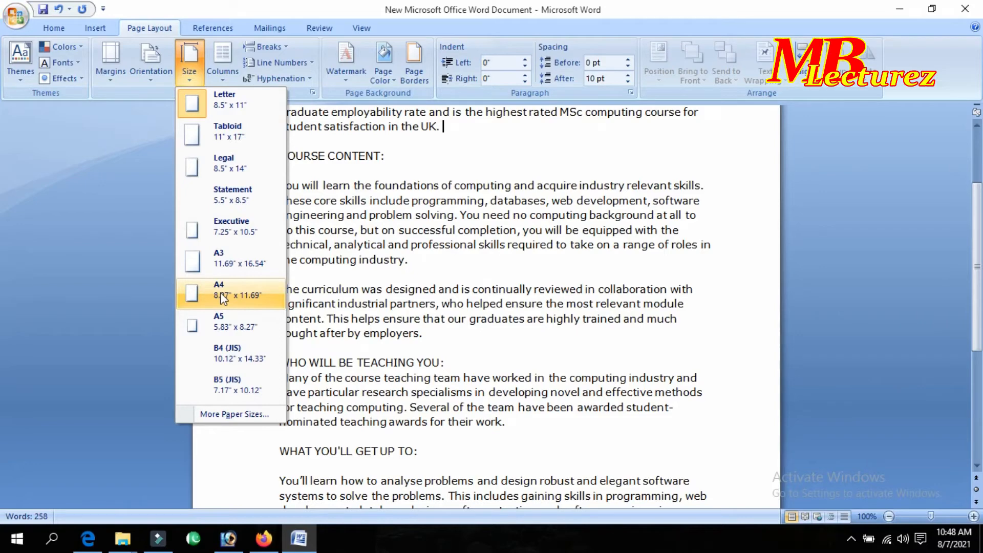
Switch the paper size to Tabloid and scroll to review the resized page.
left_click(244, 137)
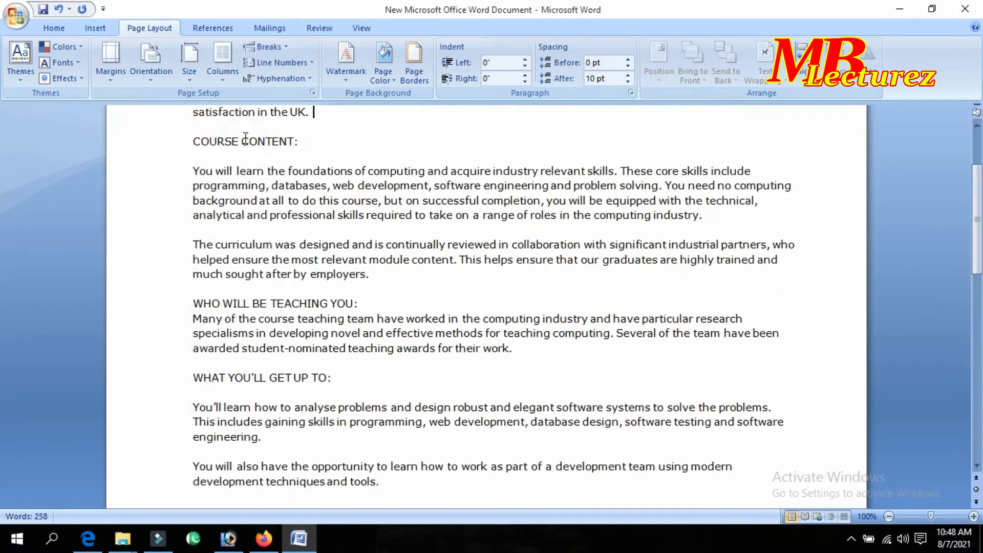
scroll(574, 232, "down", 5)
scroll(574, 233, "up", 10)
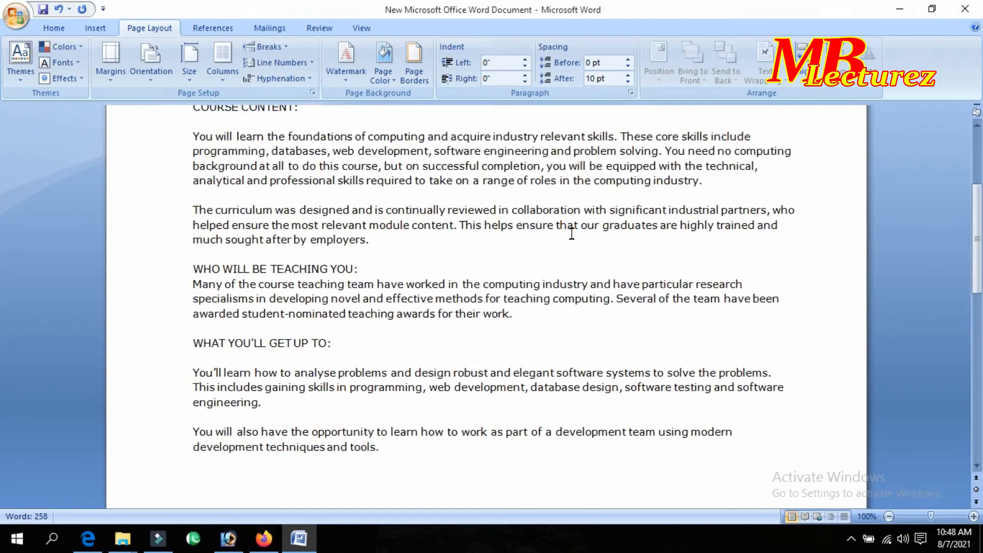
scroll(567, 238, "down", 8)
scroll(566, 241, "down", 5)
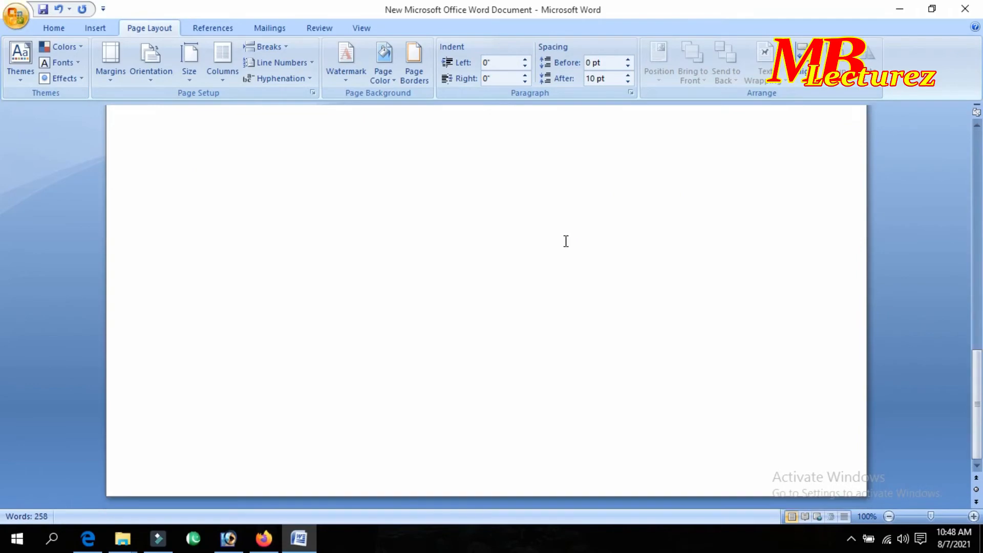
scroll(564, 241, "up", 10)
Change the paper size to A4 (8.27" x 11.69") and close the size list.
left_click(189, 65)
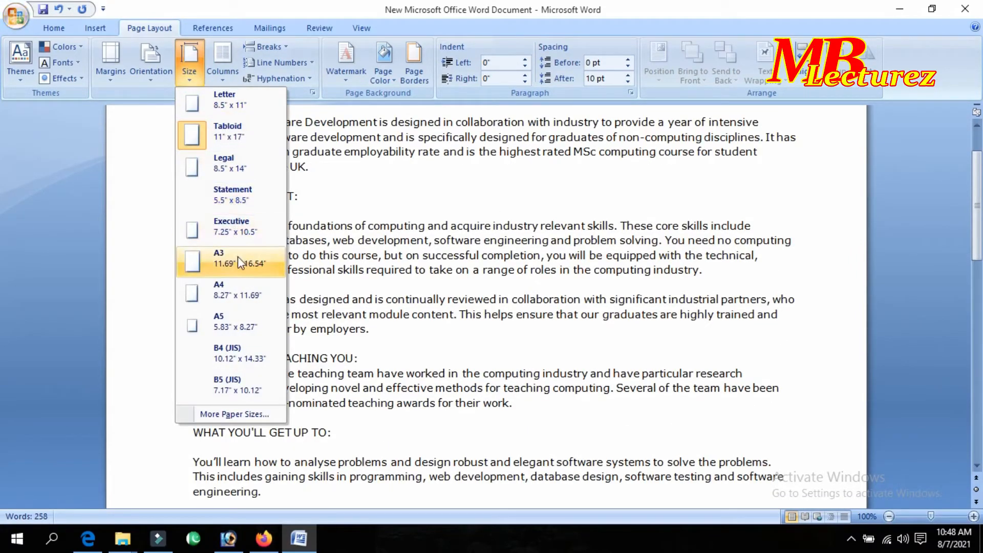
left_click(239, 290)
scroll(431, 305, "down", 5)
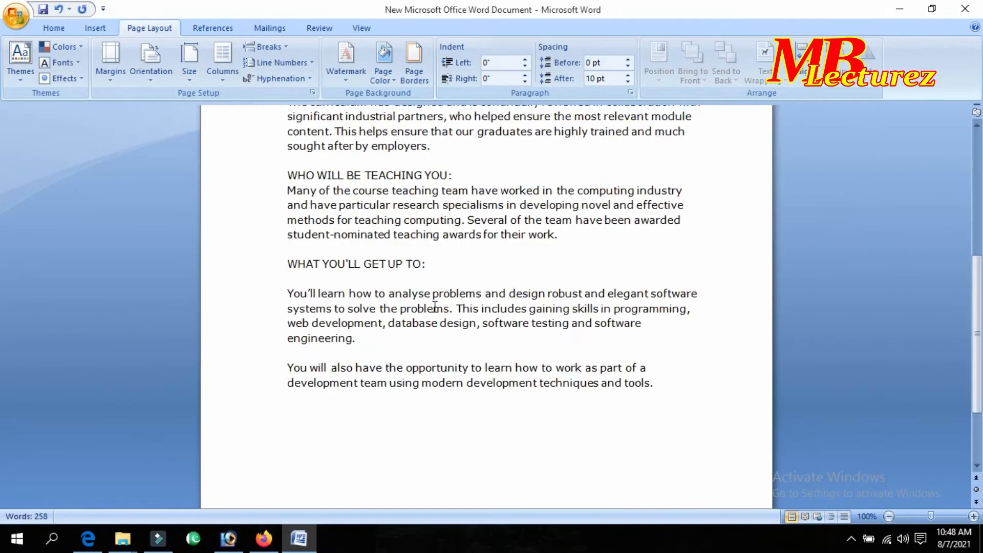
scroll(431, 305, "up", 5)
scroll(430, 305, "down", 6)
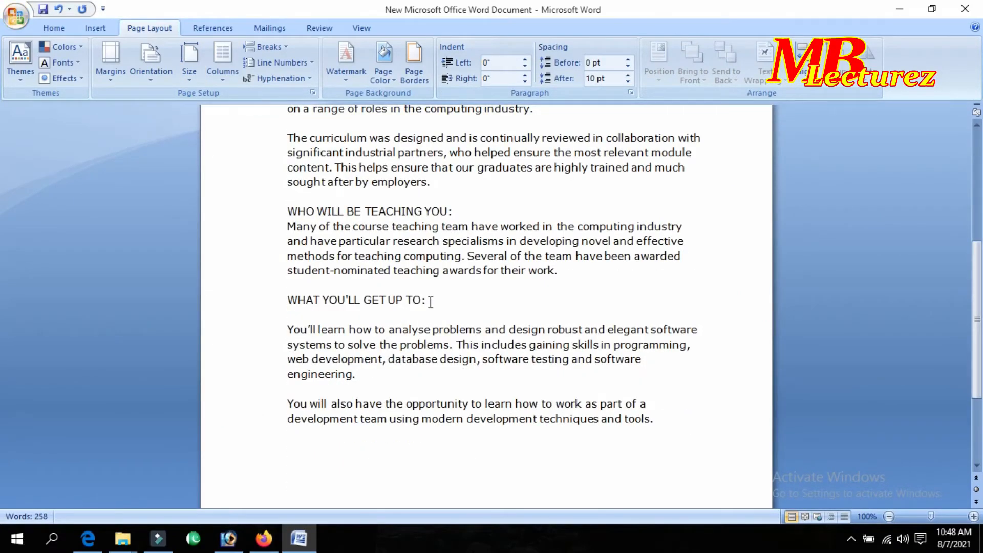
scroll(430, 302, "up", 6)
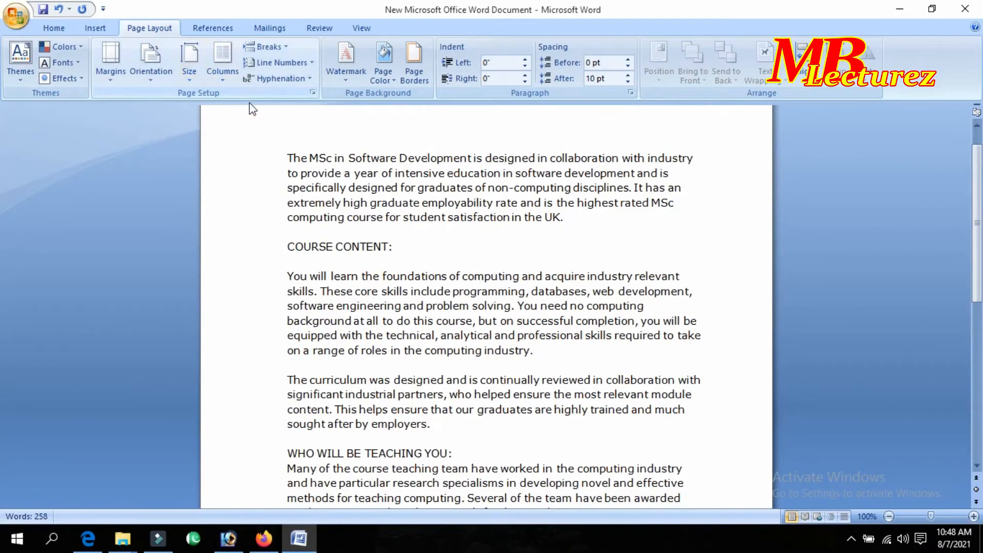
left_click(186, 74)
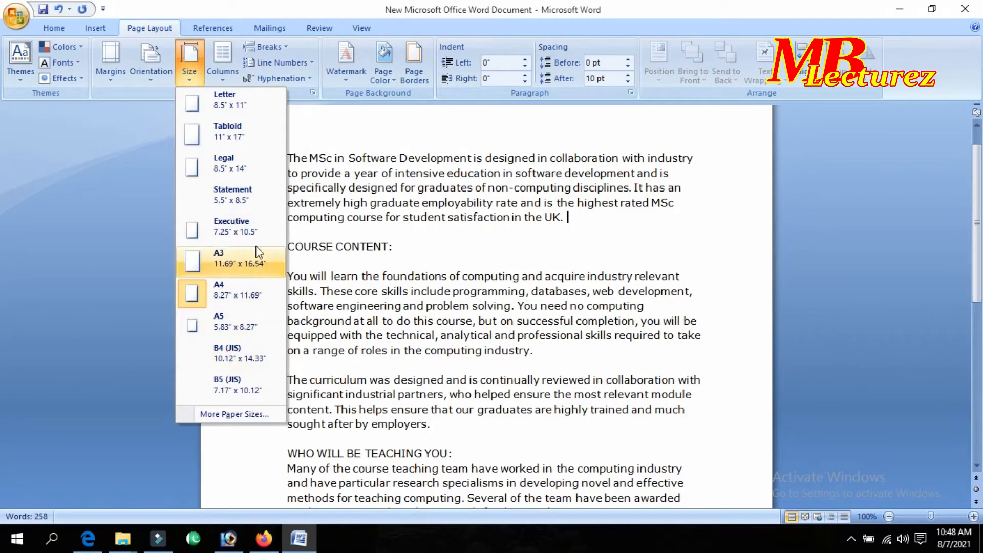
left_click(315, 124)
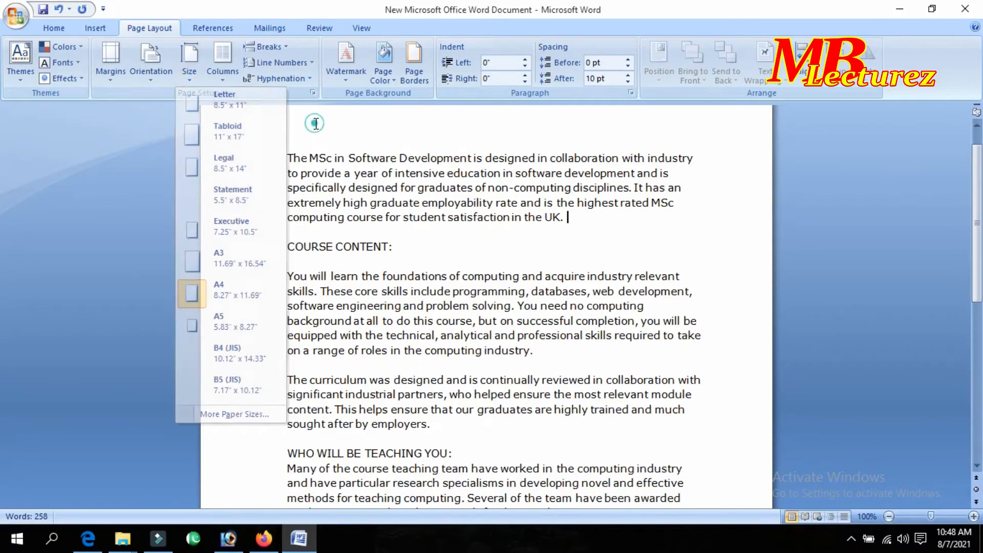
left_click(221, 76)
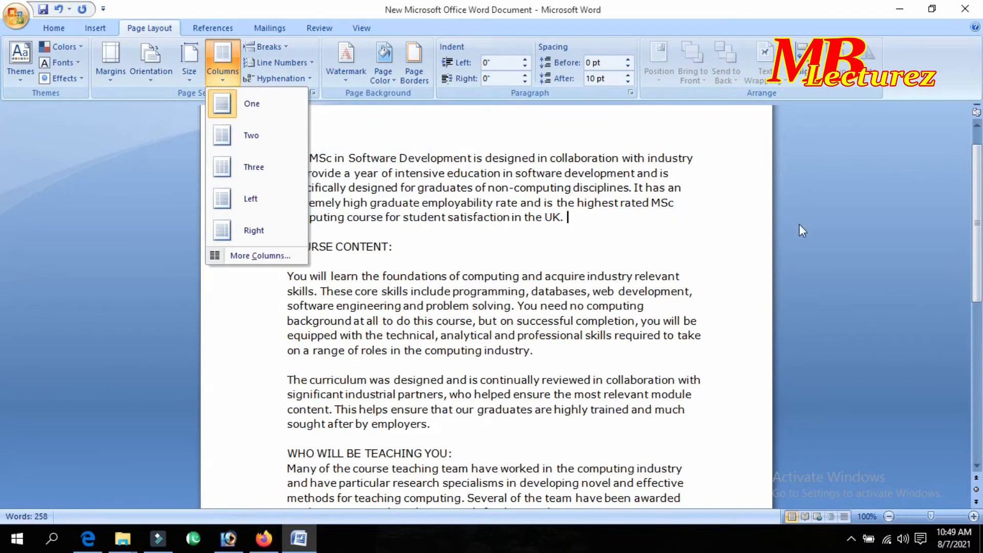
left_click(752, 196)
left_click_drag(287, 158, 698, 423)
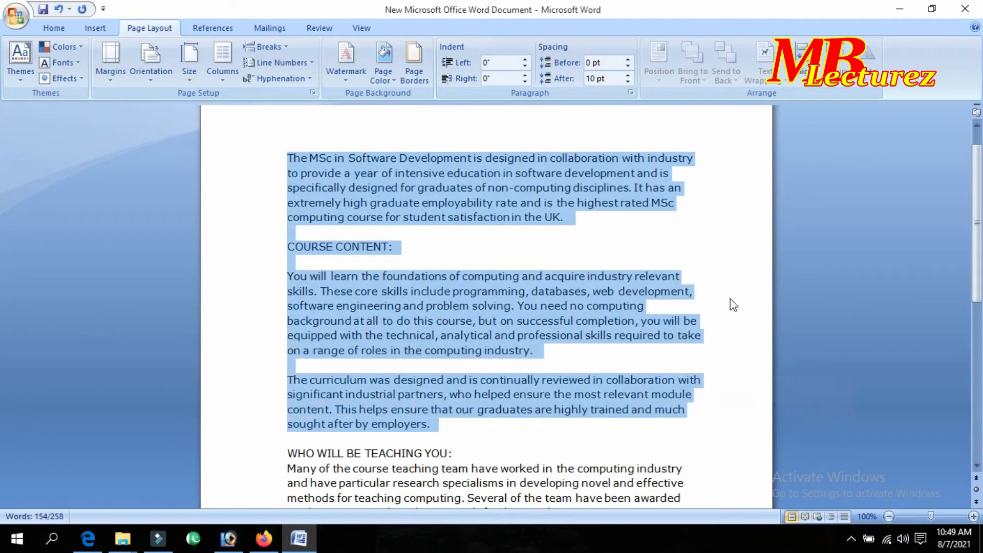
left_click(728, 270)
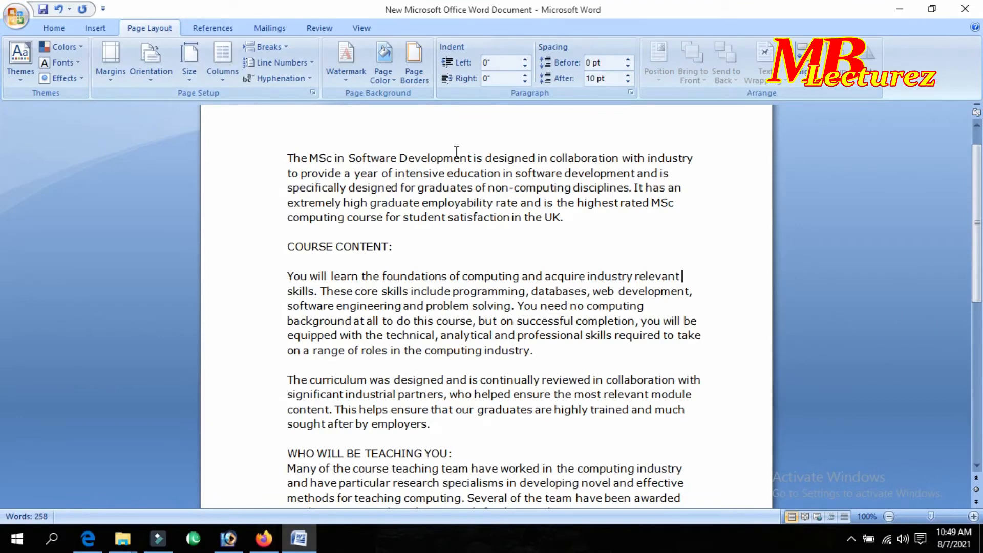
scroll(446, 197, "down", 4)
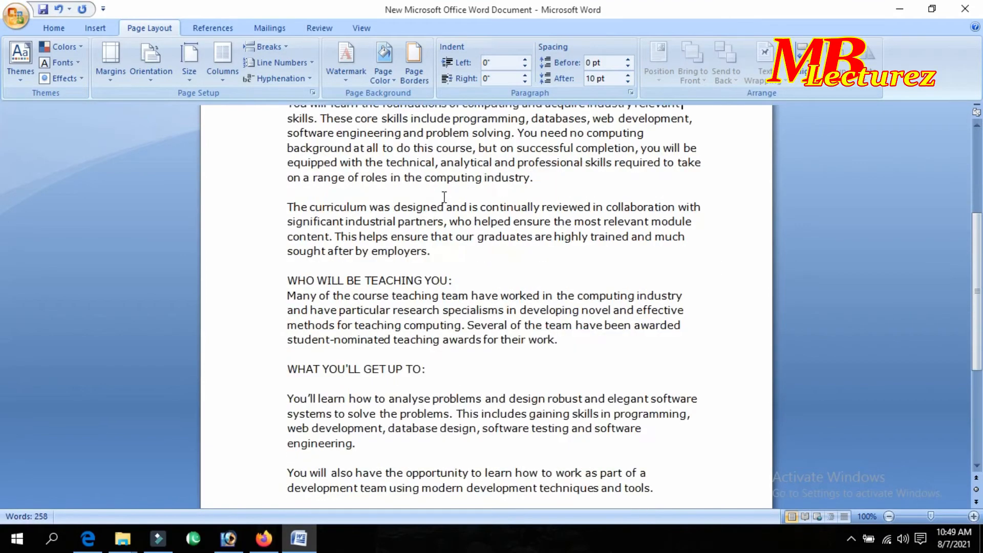
scroll(444, 198, "up", 5)
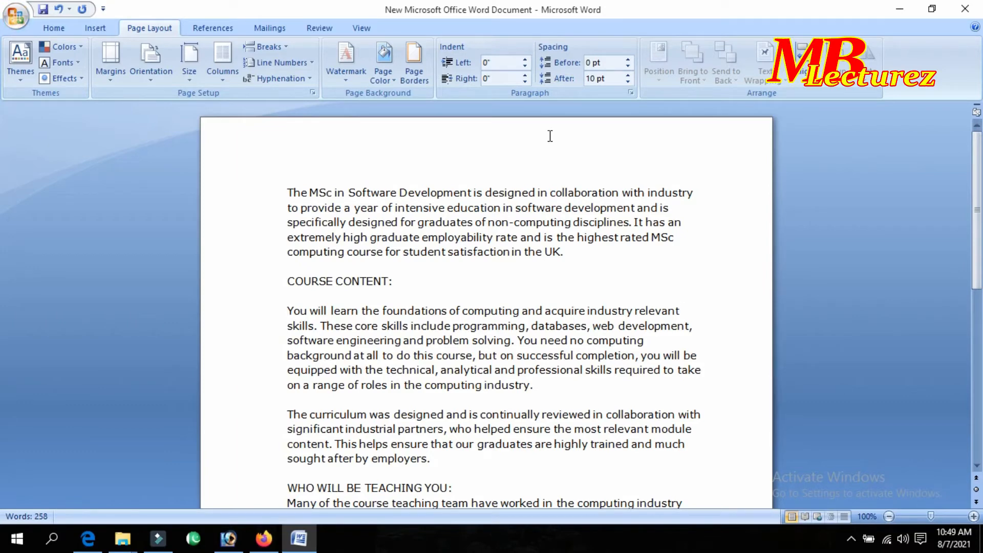
Select the opening paragraph and lay it out in Two columns.
left_click_drag(285, 190, 576, 252)
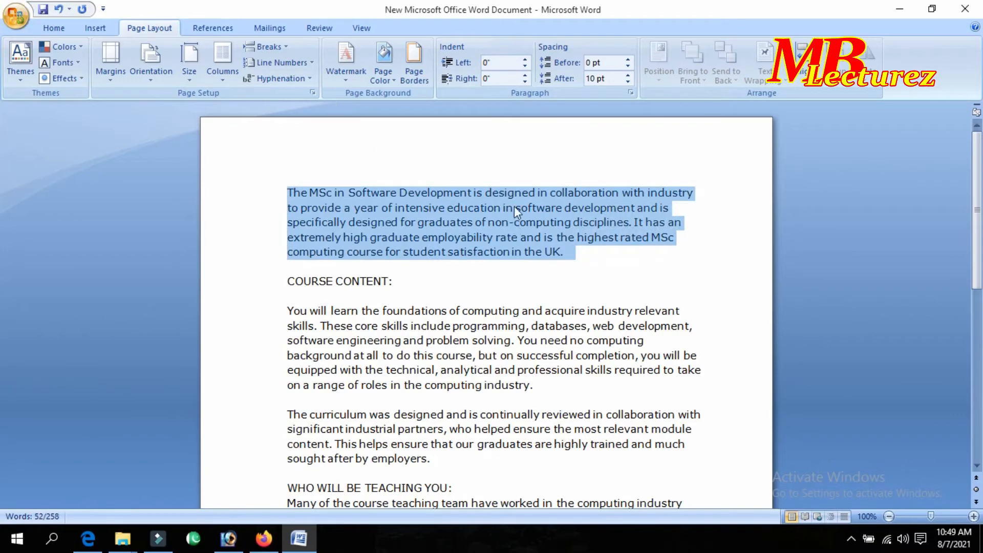
left_click(227, 66)
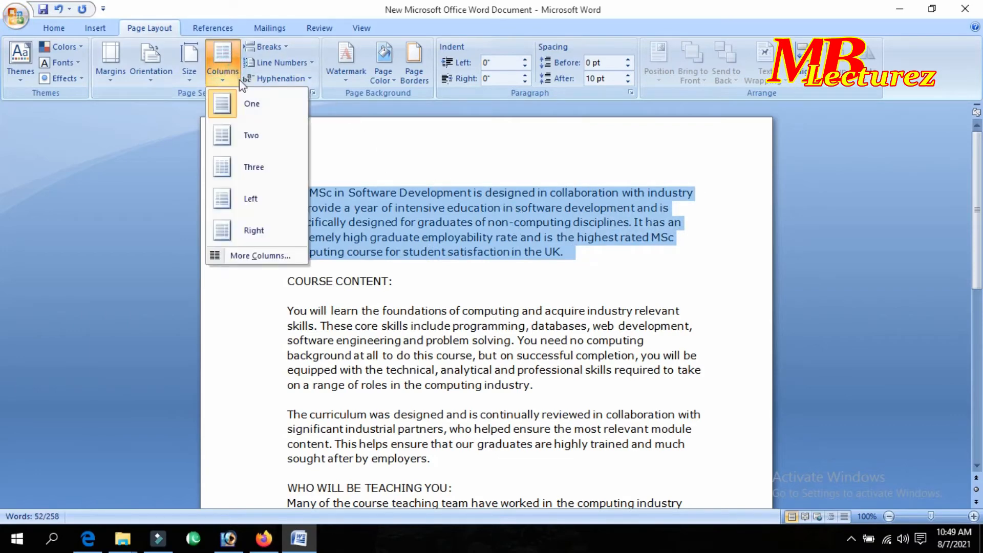
left_click(251, 135)
left_click(441, 222)
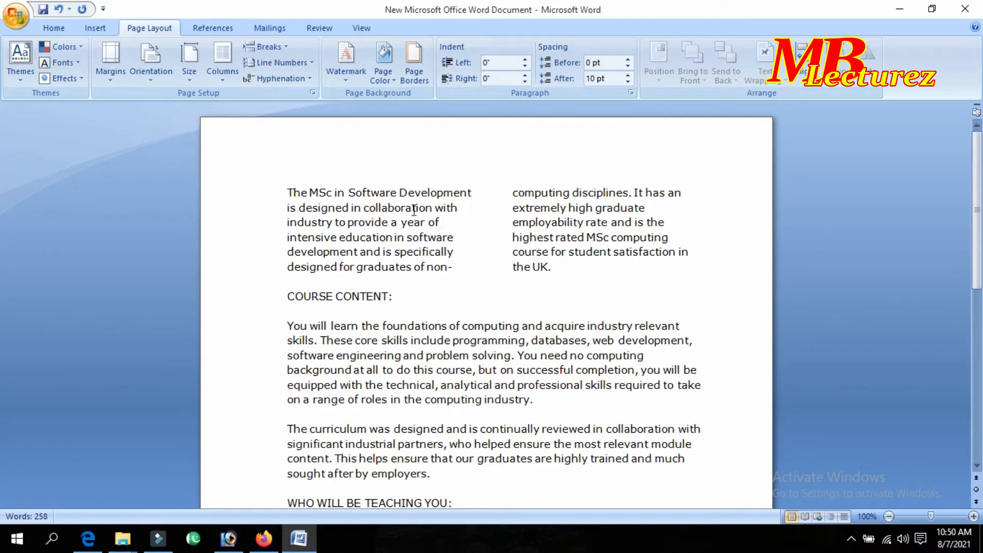
Select lines and the full left column to check how the text flows.
left_click(482, 210)
left_click(274, 191)
left_click(498, 193)
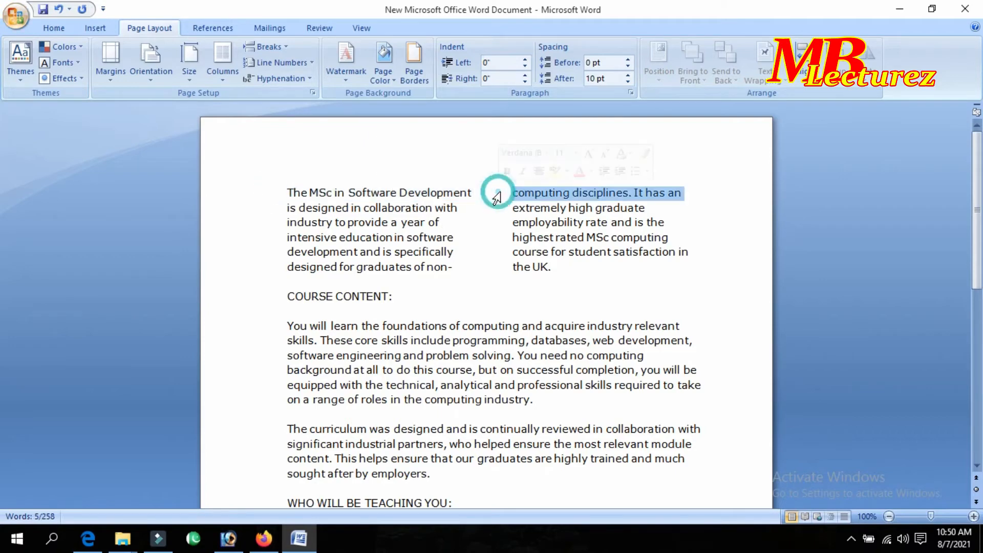
left_click(675, 207)
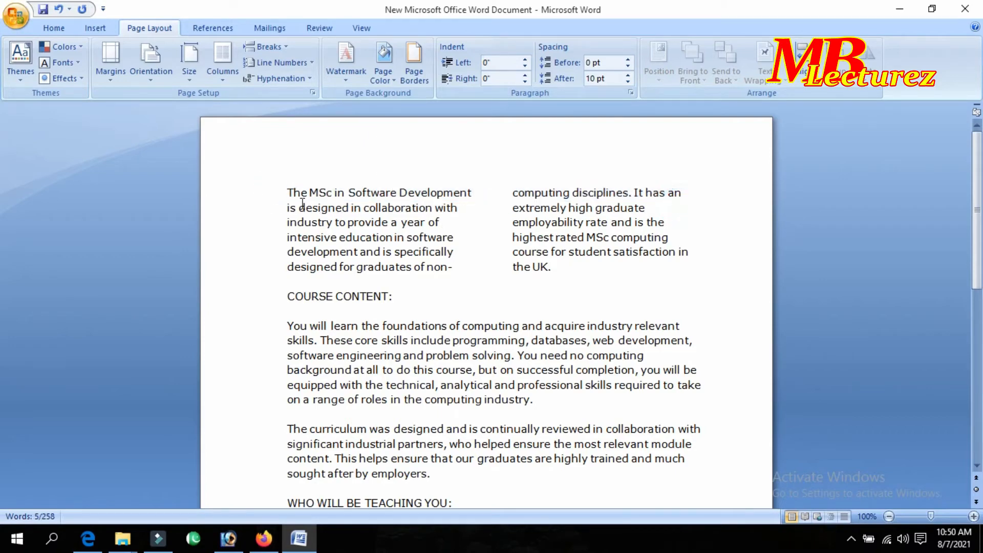
left_click(286, 191)
left_click_drag(287, 191, 448, 272)
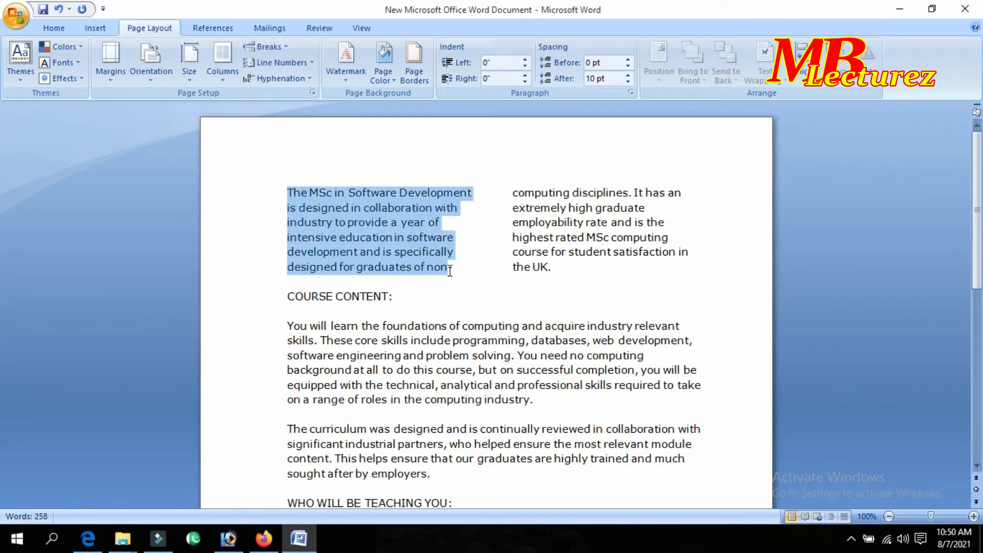
left_click(467, 270)
Select the right-column and cross-column text to inspect the two-column split.
left_click_drag(512, 190, 684, 273)
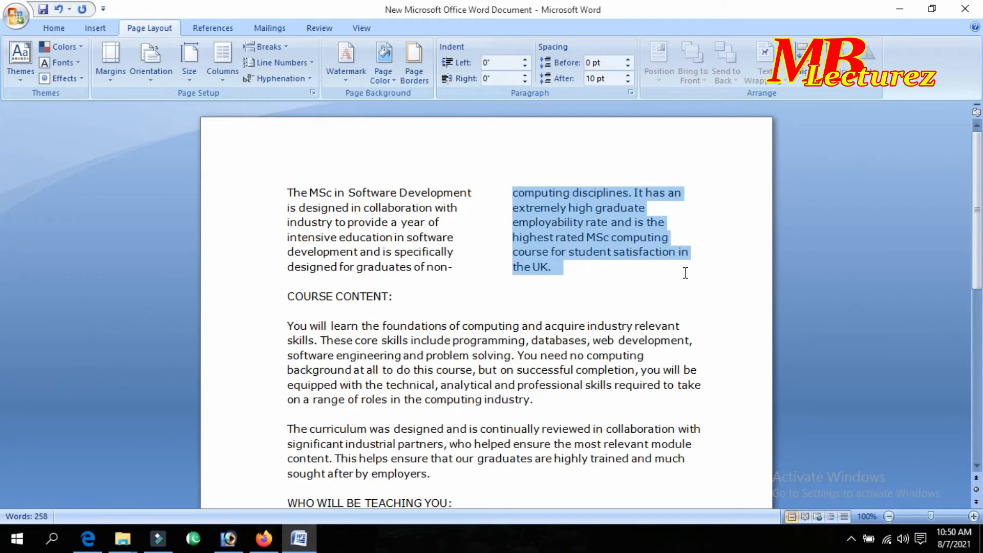
left_click(619, 275)
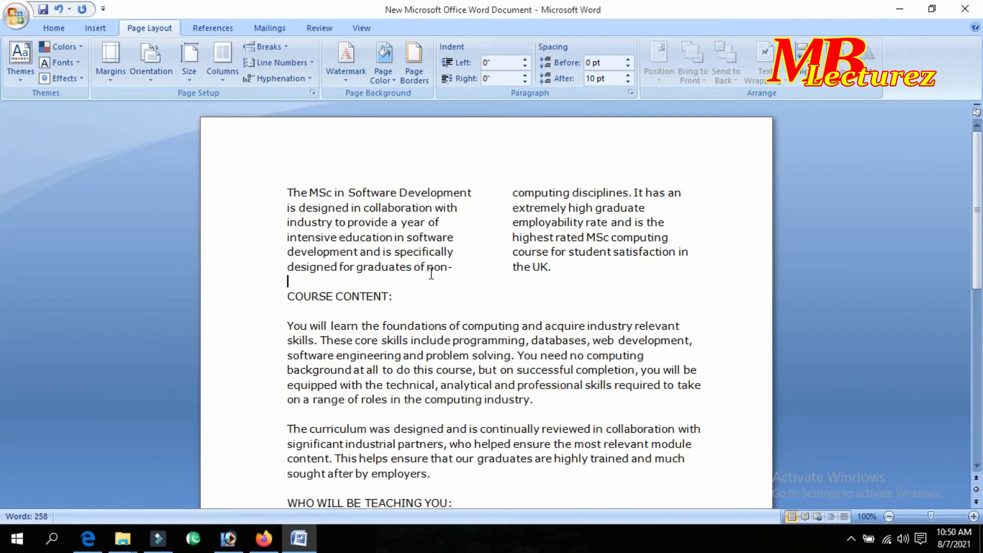
left_click_drag(494, 181, 617, 277)
left_click(618, 277)
left_click_drag(281, 180, 435, 280)
left_click_drag(495, 192, 288, 191)
left_click(608, 276)
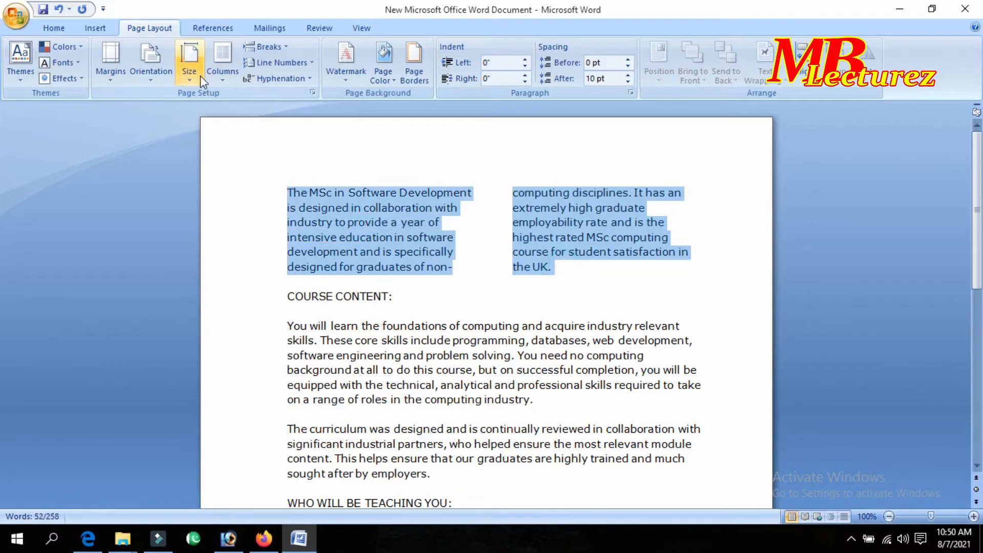
Change the opening paragraph to Three columns and reselect the whole passage.
left_click(221, 75)
left_click(242, 163)
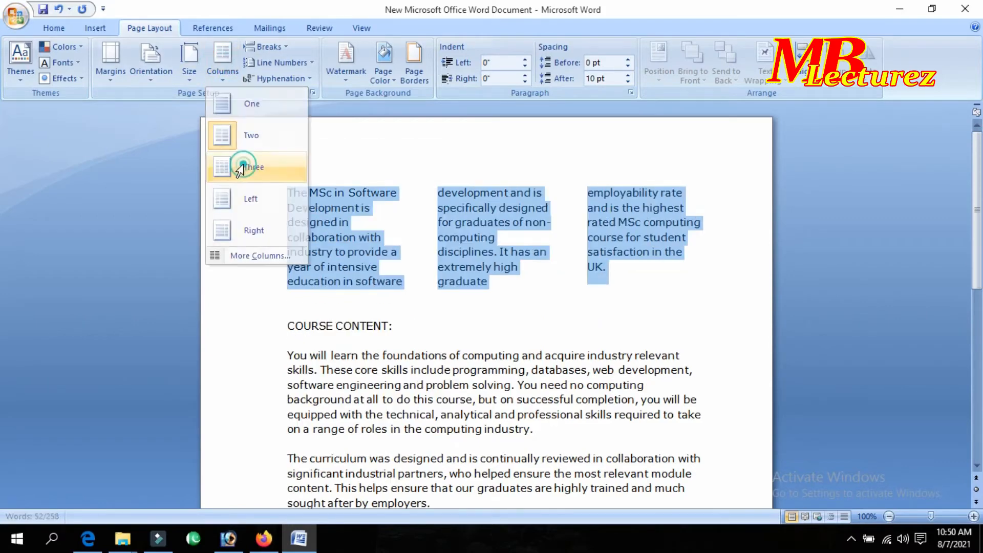
left_click(575, 284)
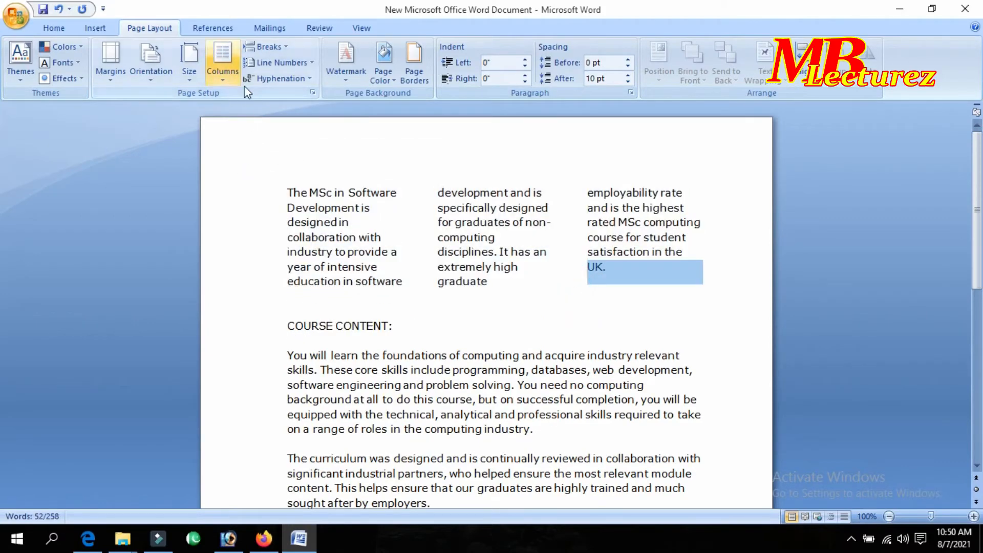
left_click_drag(663, 288, 272, 186)
left_click(222, 61)
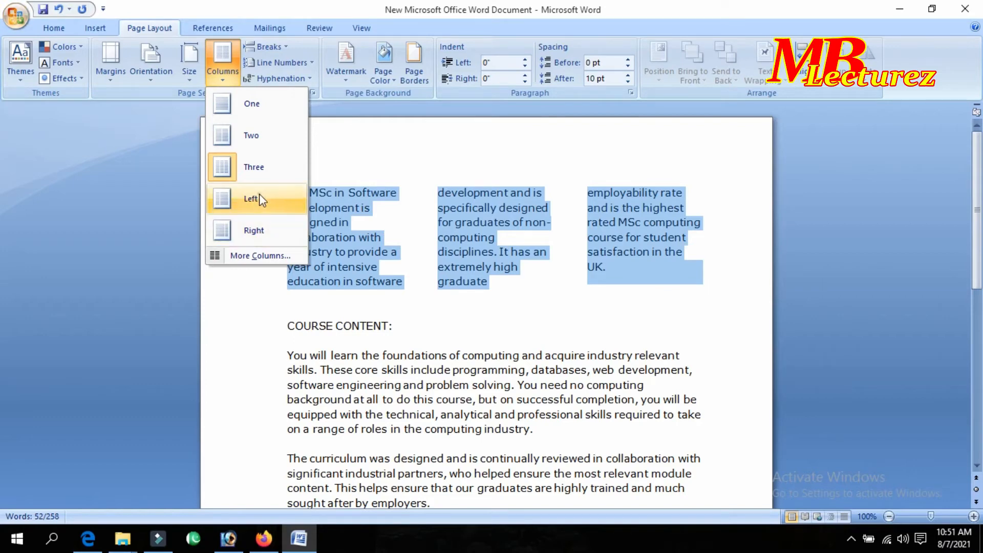
Apply the Left column layout and select each column's text to inspect it.
left_click(259, 198)
left_click(439, 279)
left_click_drag(432, 191, 599, 267)
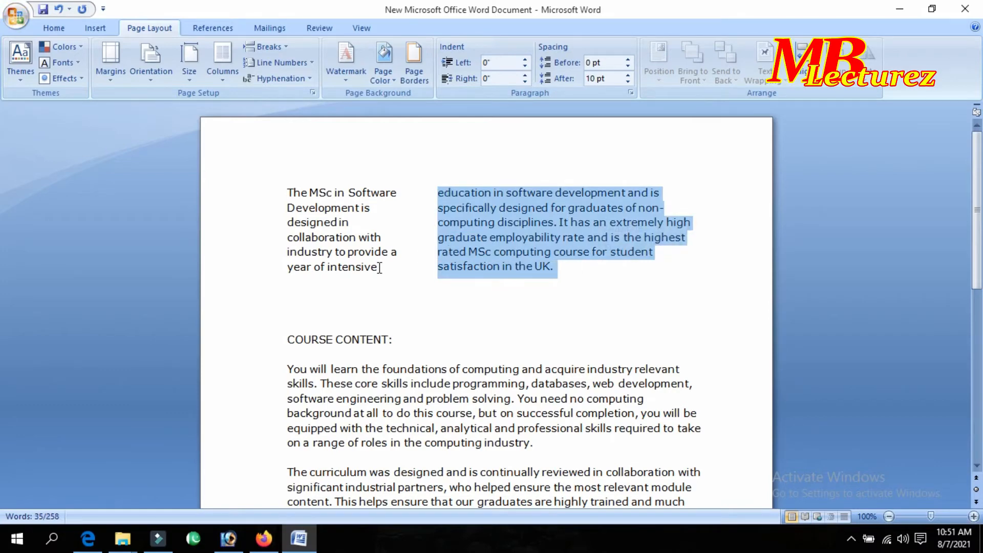
left_click_drag(379, 267, 268, 197)
left_click(404, 201)
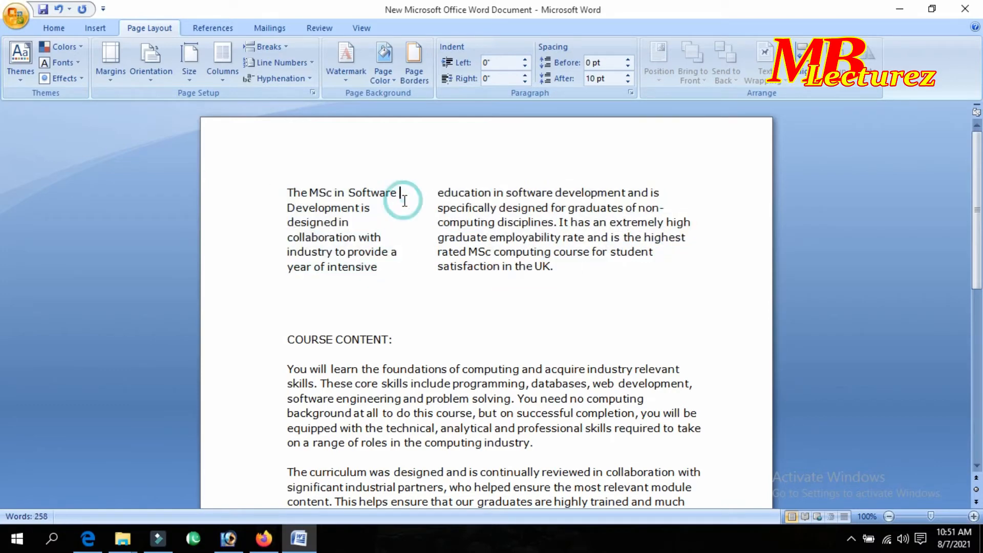
Reselect the passage and set it back to One full-width column.
left_click_drag(558, 267, 256, 191)
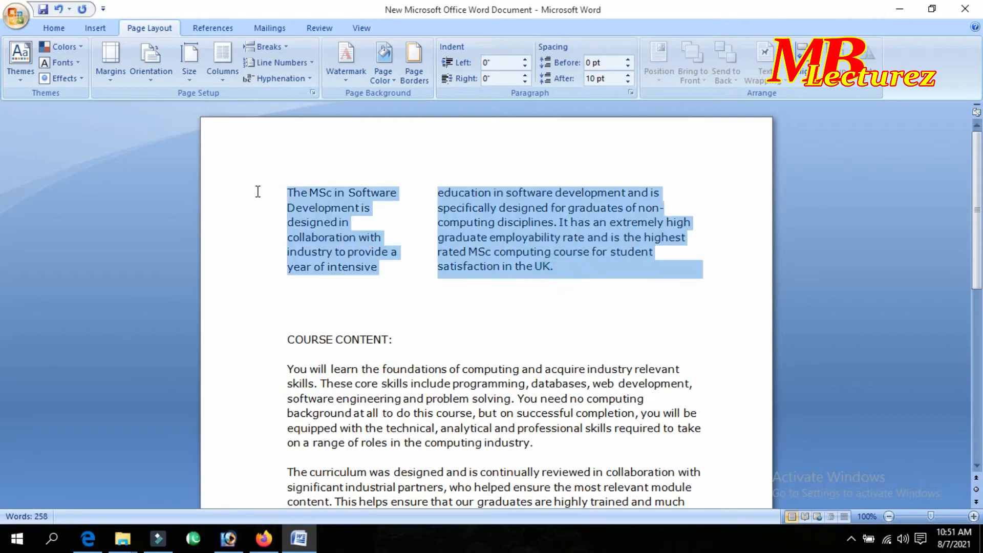
left_click(228, 79)
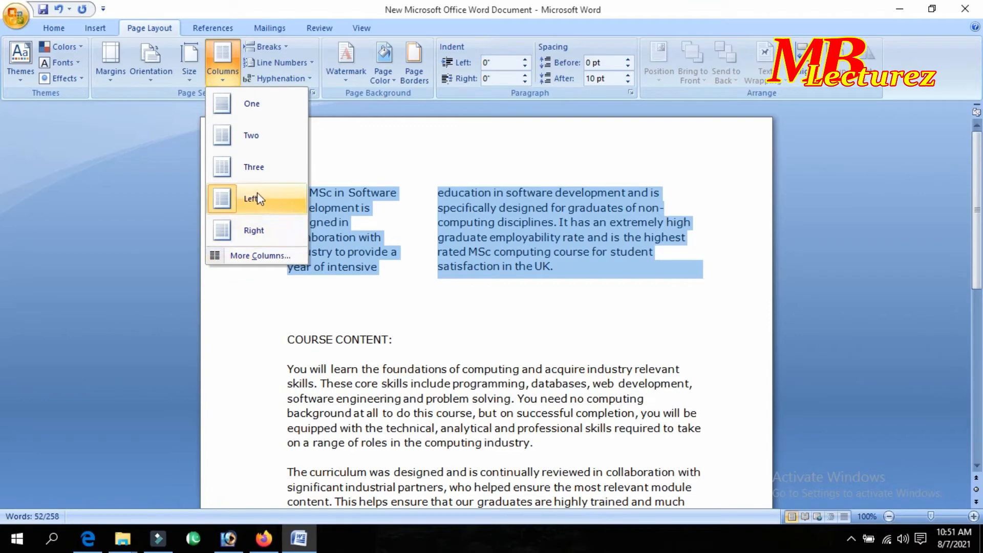
left_click(258, 107)
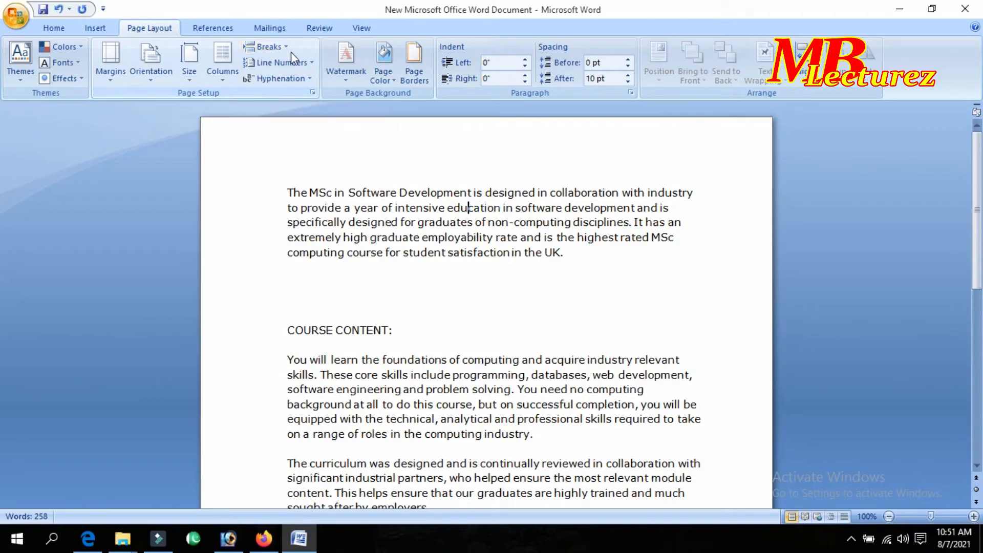
left_click(456, 331)
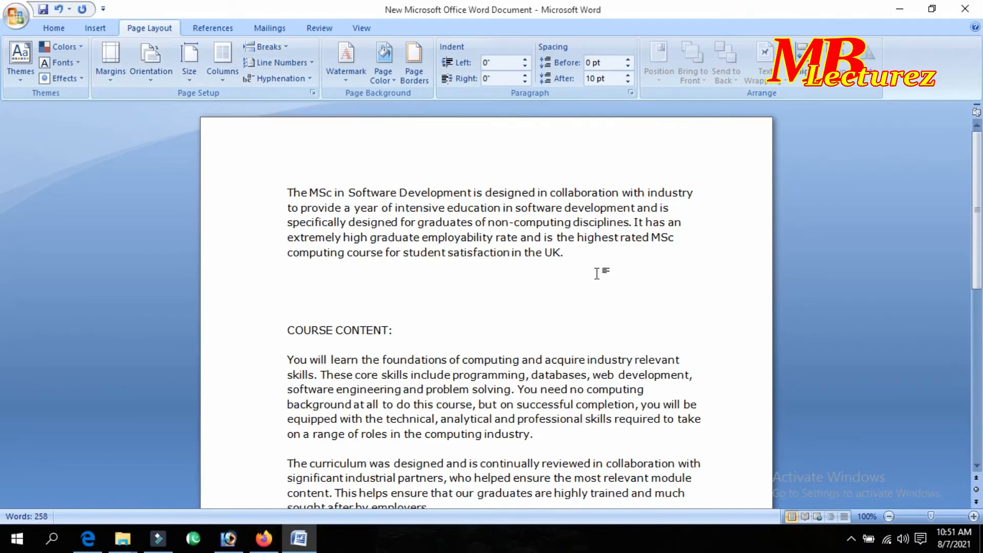
left_click(569, 253)
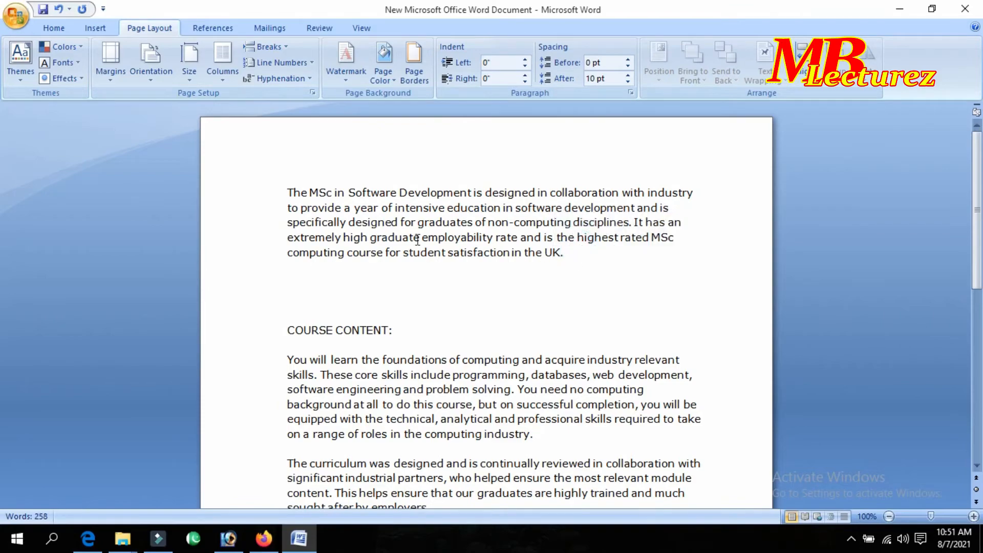
scroll(402, 321, "down", 8)
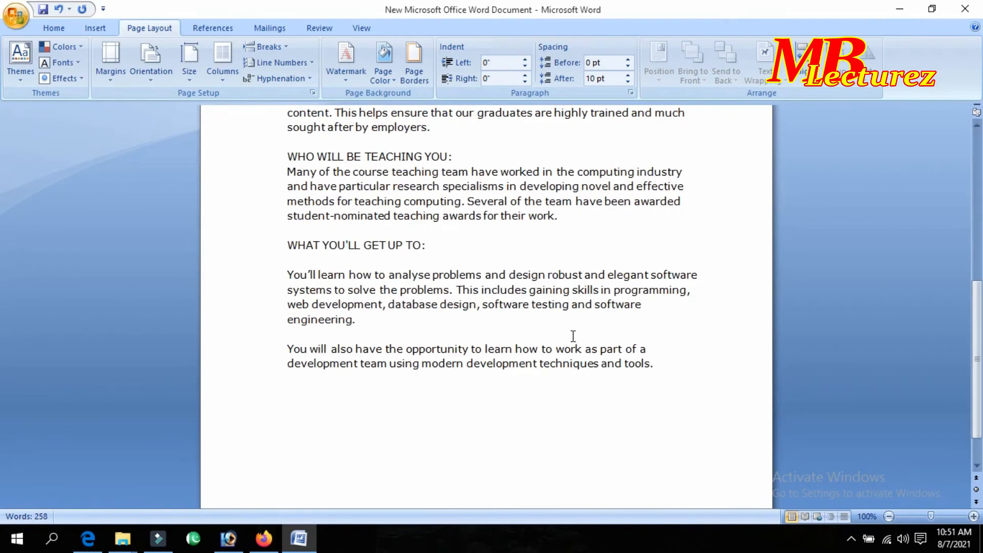
scroll(573, 337, "down", 1)
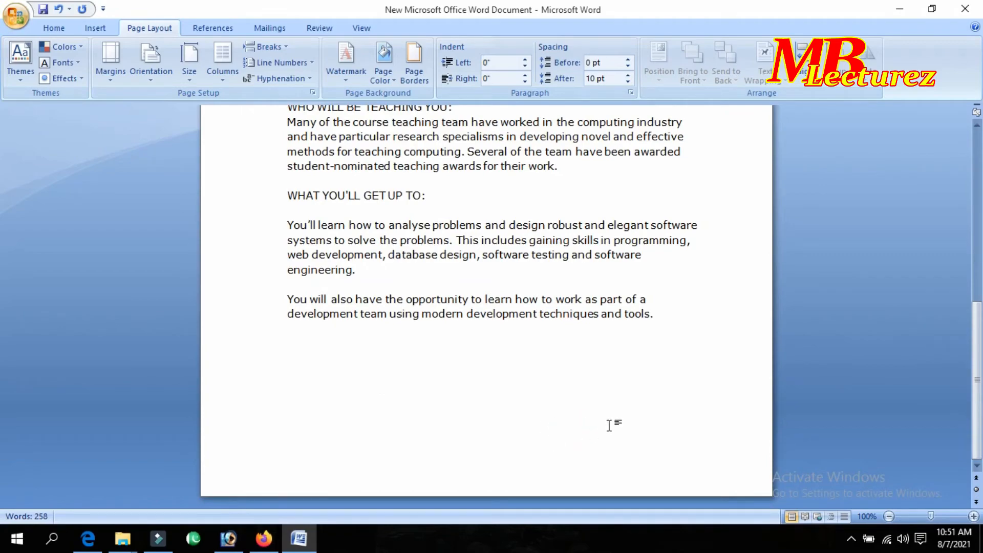
scroll(612, 426, "up", 7)
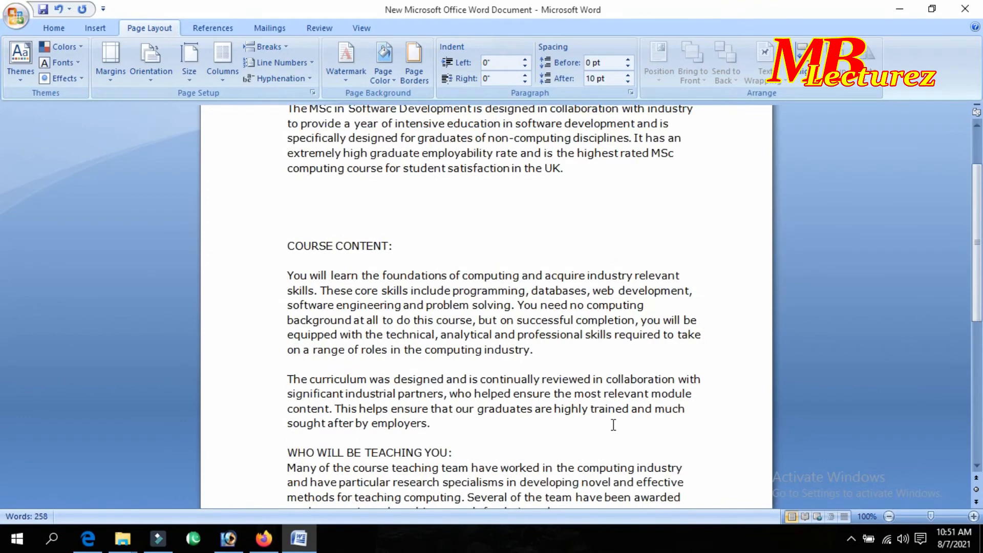
scroll(612, 425, "up", 2)
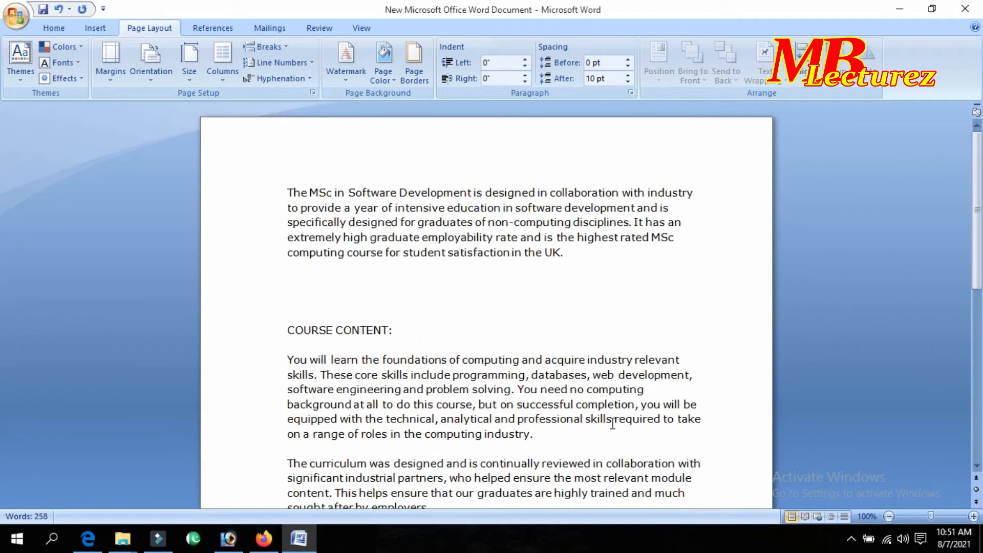
left_click(537, 436)
scroll(535, 436, "down", 1)
left_click_drag(286, 397, 300, 138)
left_click(557, 405)
scroll(382, 277, "down", 1)
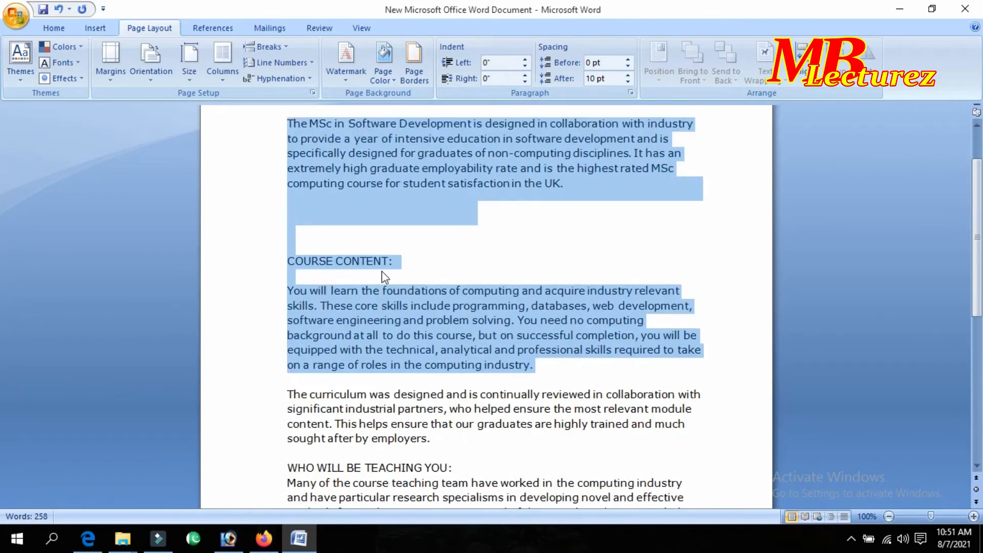
scroll(381, 276, "down", 4)
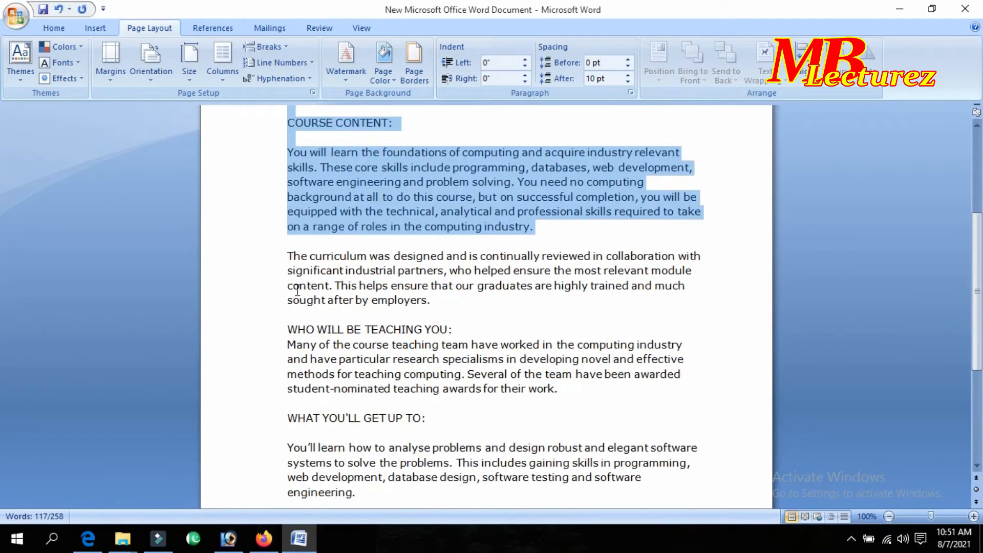
left_click(240, 233)
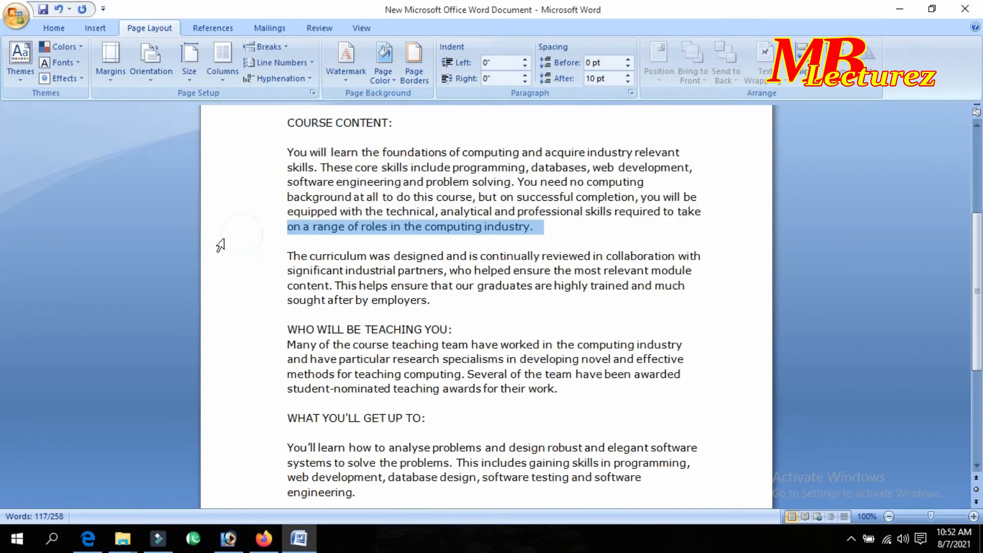
left_click(618, 227)
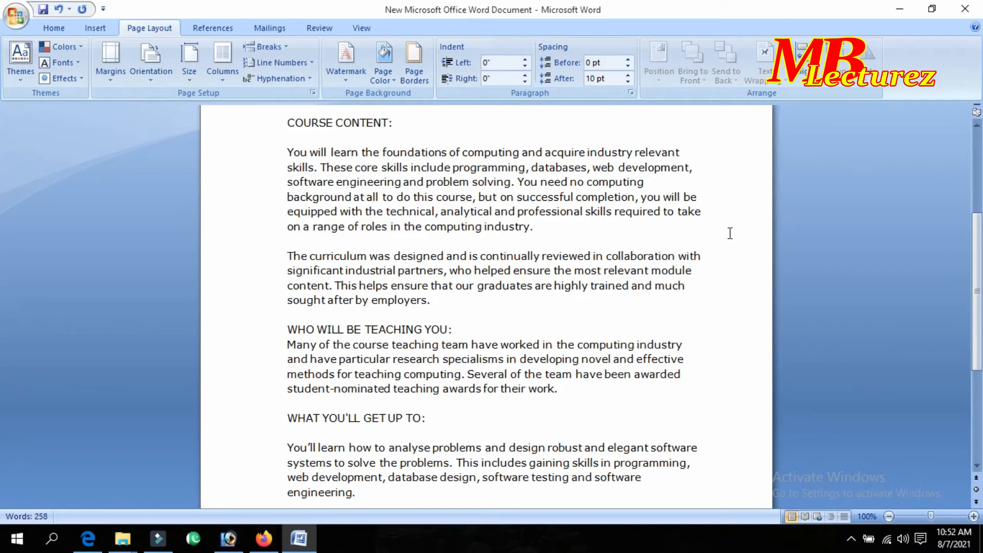
left_click(567, 237)
left_click(567, 235)
left_click(566, 228)
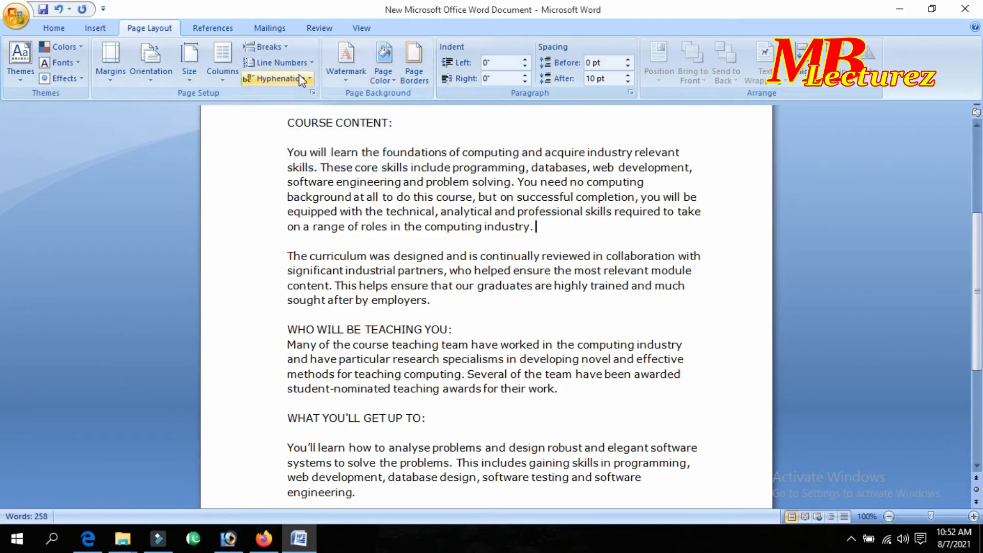
left_click(281, 48)
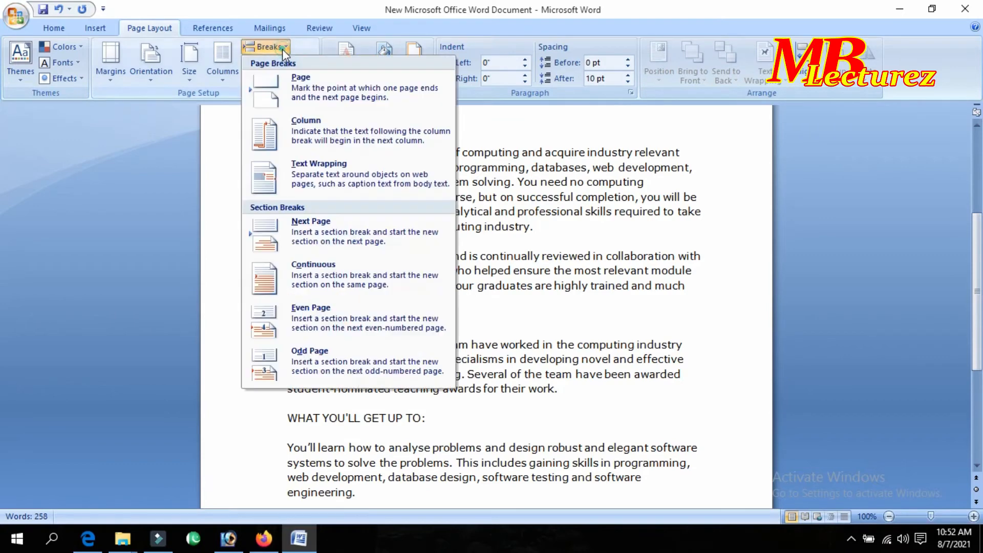
left_click(338, 88)
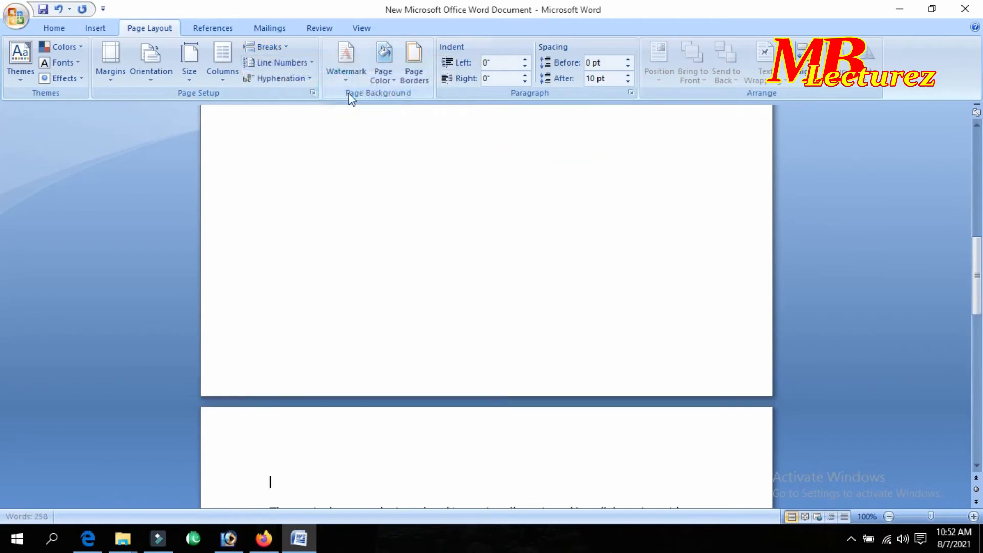
scroll(435, 157, "up", 10)
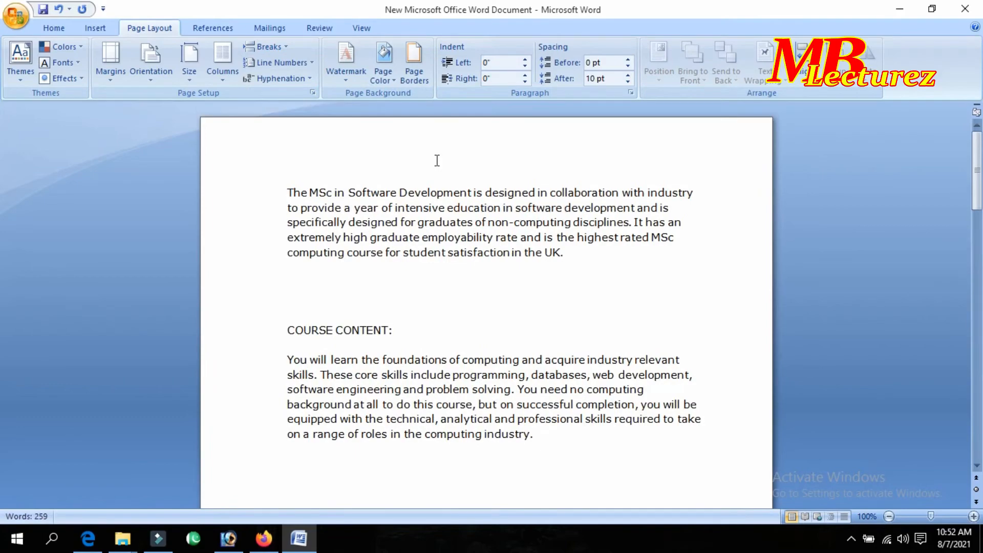
scroll(439, 193, "down", 10)
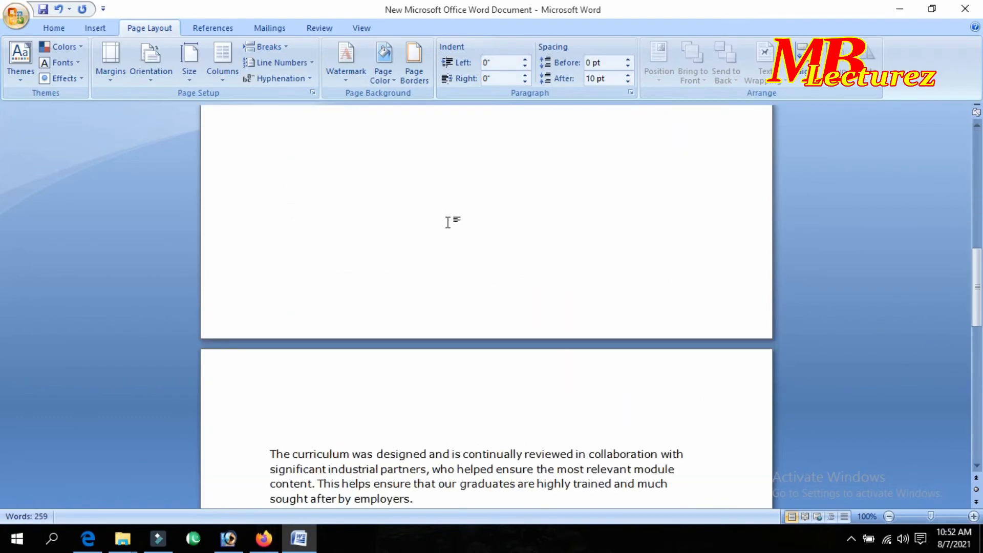
scroll(448, 222, "down", 8)
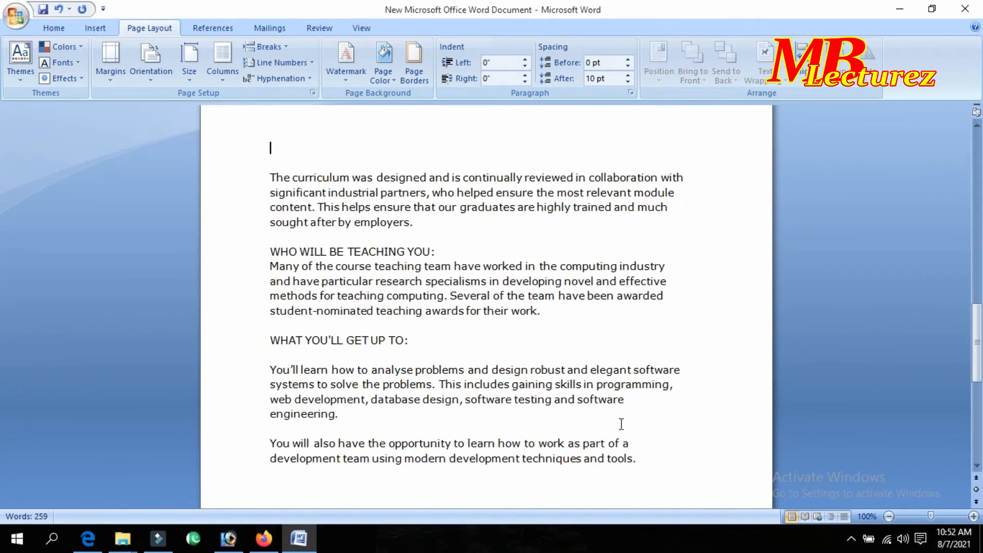
scroll(648, 451, "up", 10)
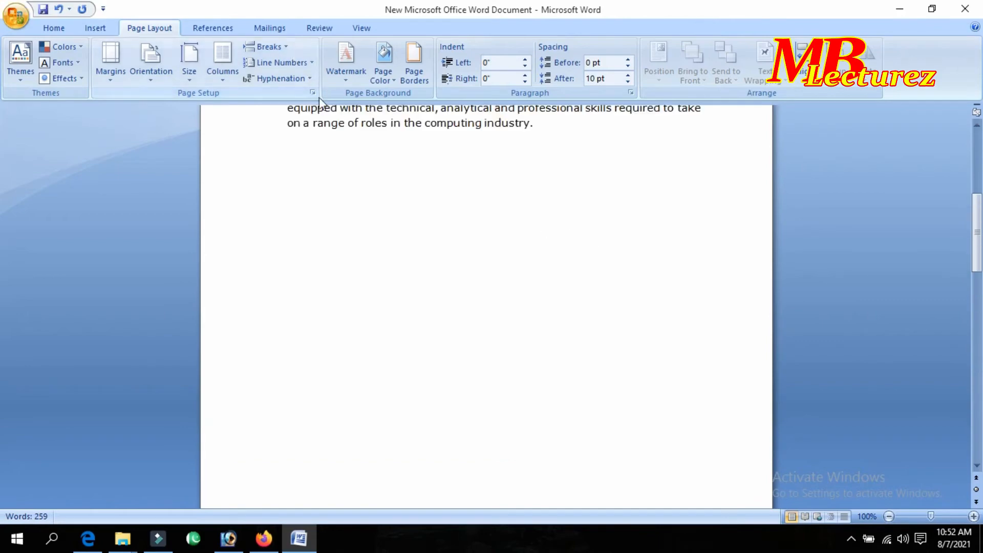
scroll(456, 196, "down", 10)
scroll(510, 231, "up", 3)
scroll(510, 231, "up", 3)
left_click(276, 47)
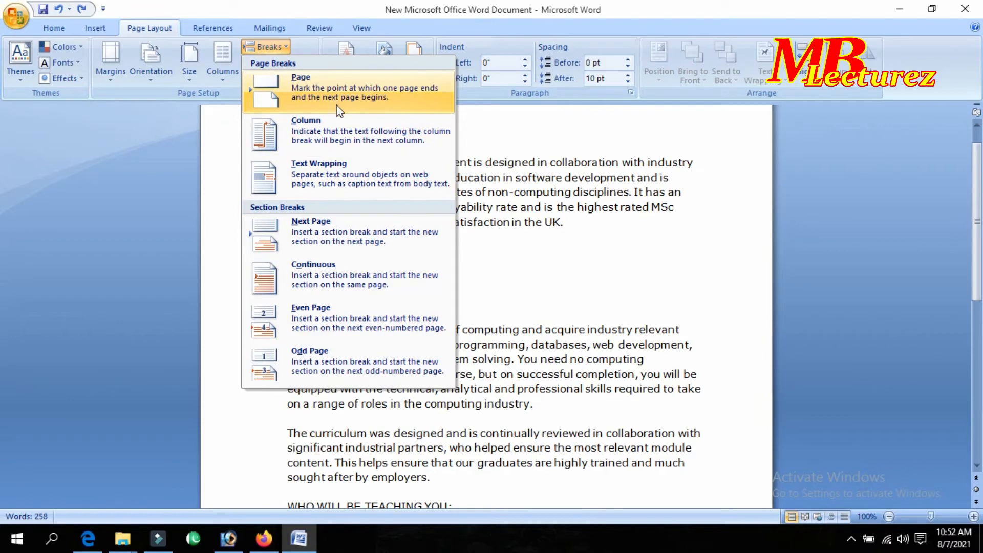
left_click(311, 42)
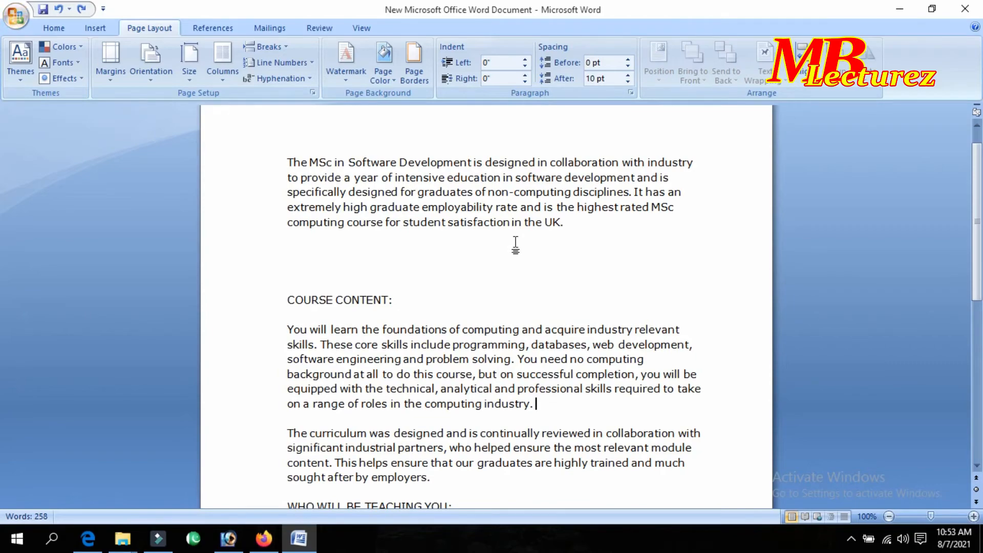
scroll(516, 245, "down", 2)
scroll(515, 243, "up", 3)
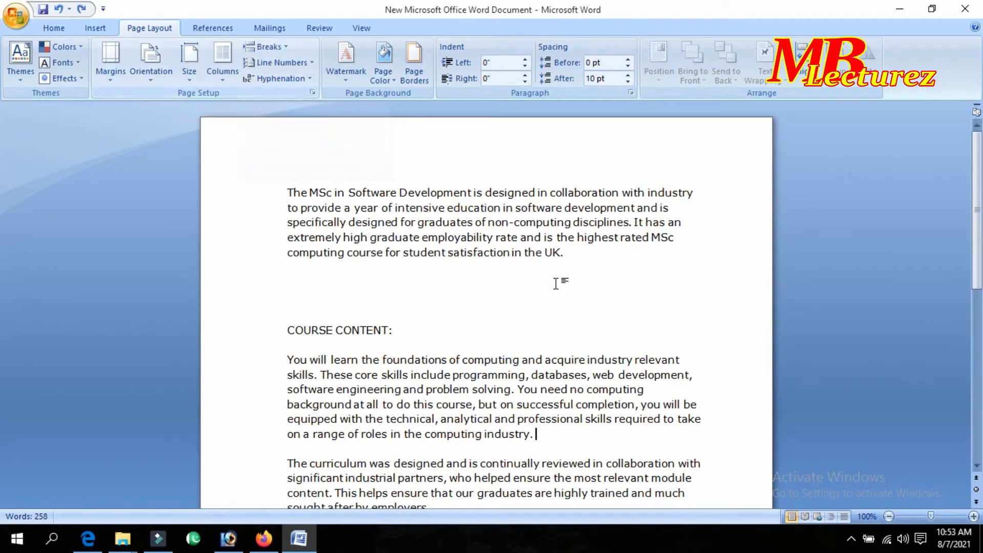
left_click(301, 64)
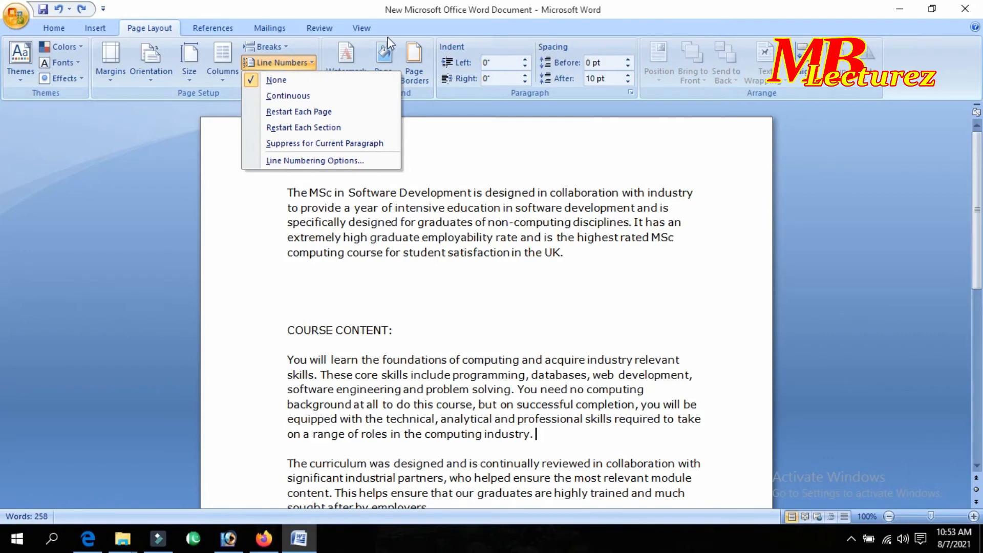
left_click(603, 272)
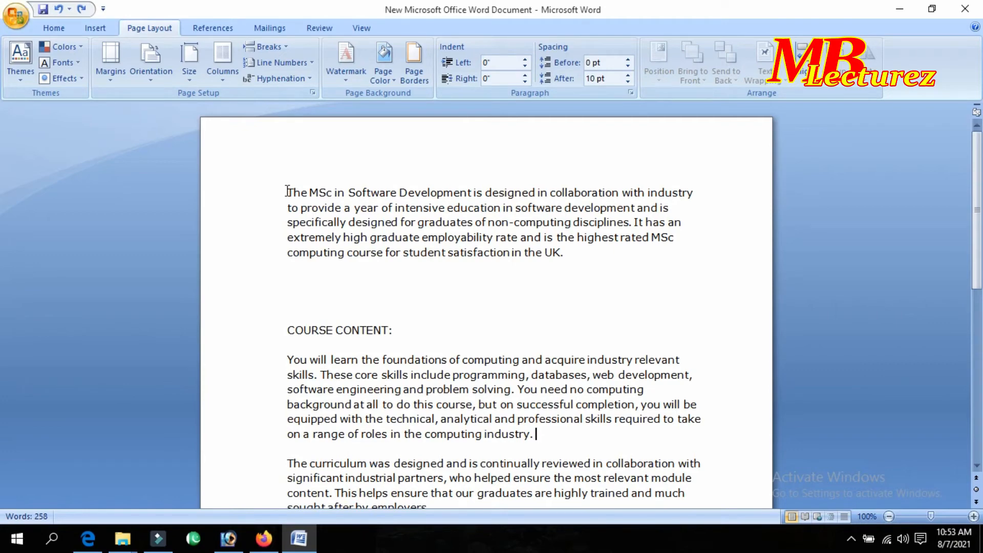
left_click_drag(287, 191, 608, 252)
left_click(588, 293)
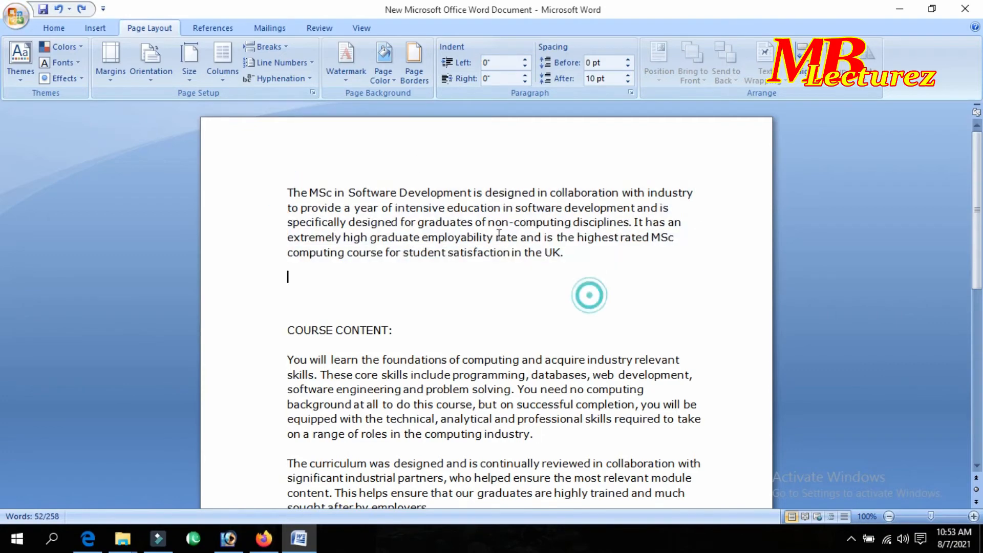
left_click(305, 67)
left_click(303, 95)
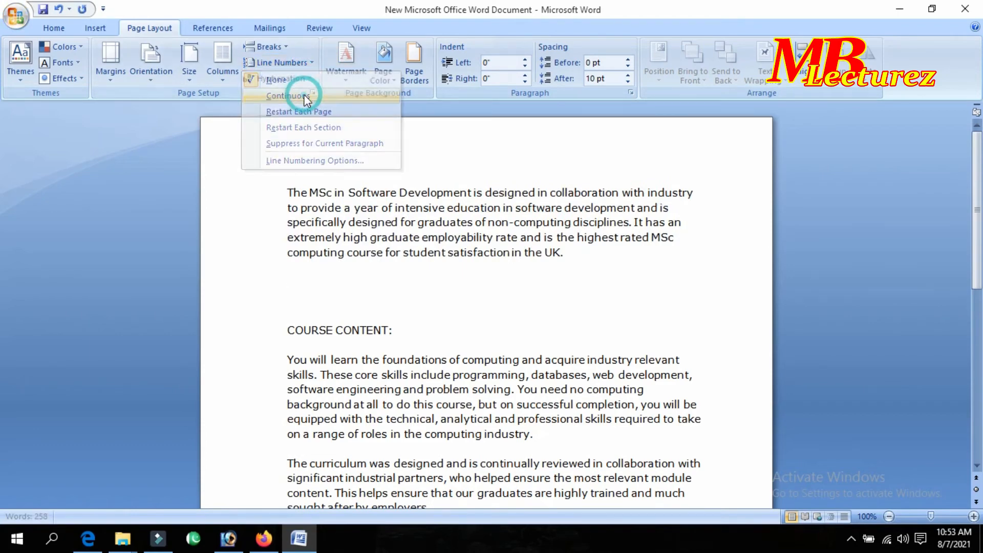
left_click_drag(577, 256, 318, 182)
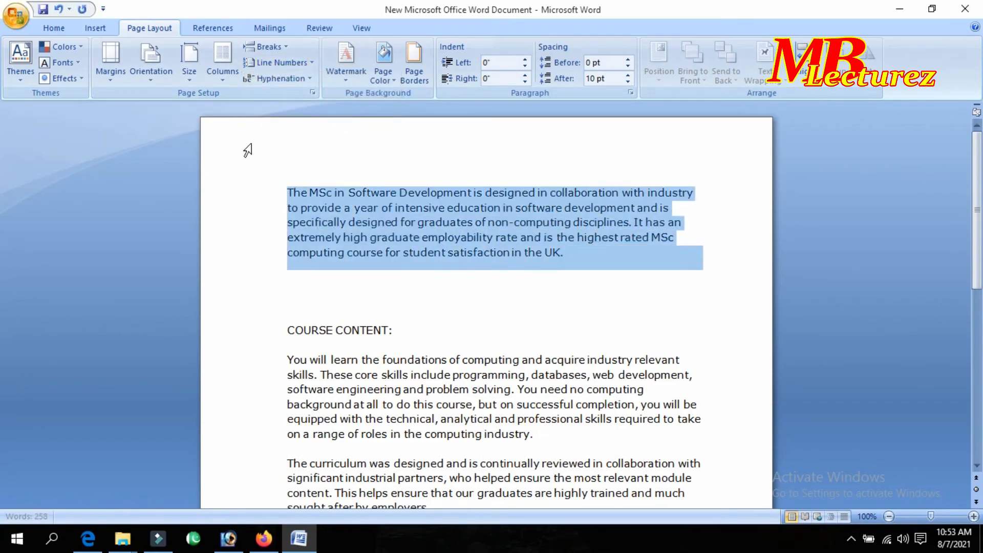
left_click(281, 63)
left_click(293, 96)
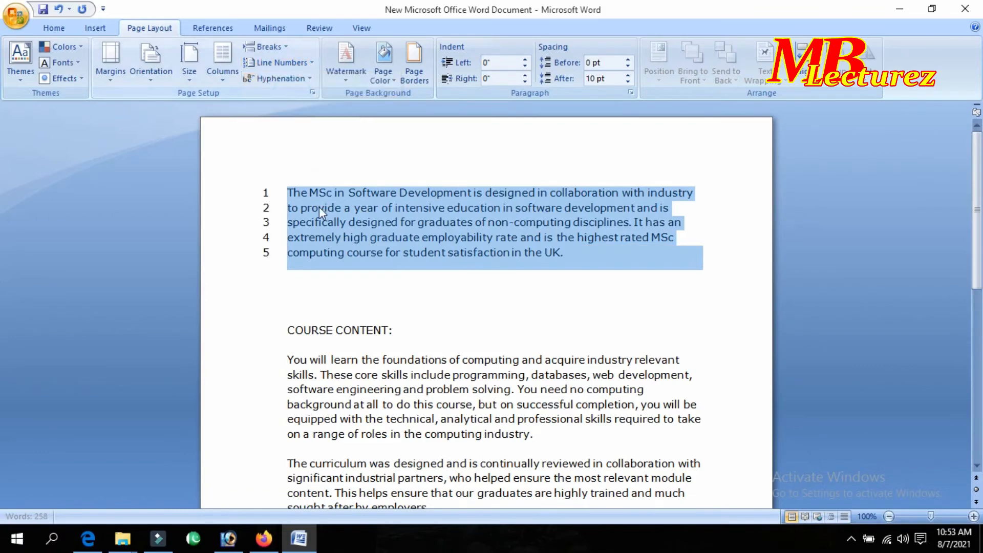
left_click(270, 193)
left_click(285, 237)
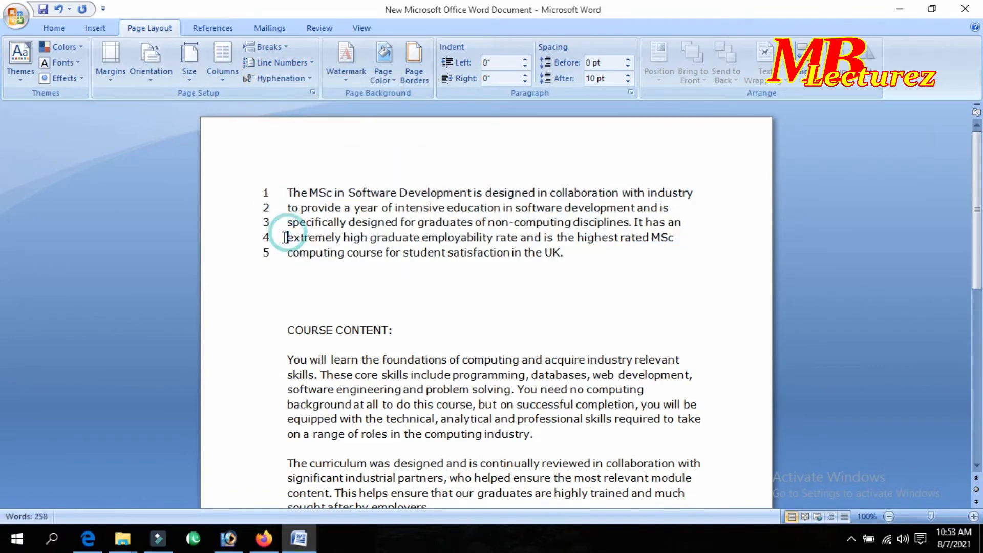
left_click_drag(568, 254, 301, 202)
triple_click(301, 202)
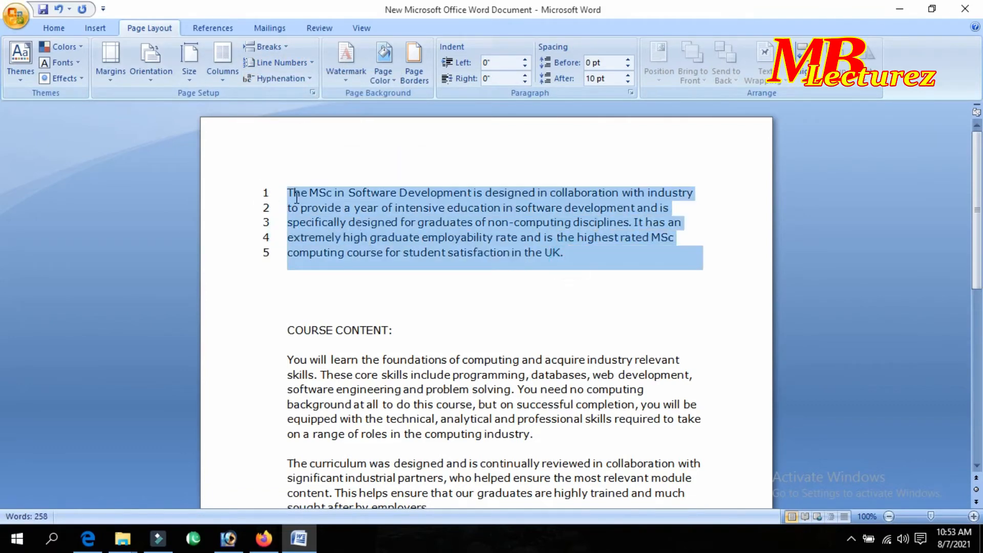
left_click(298, 68)
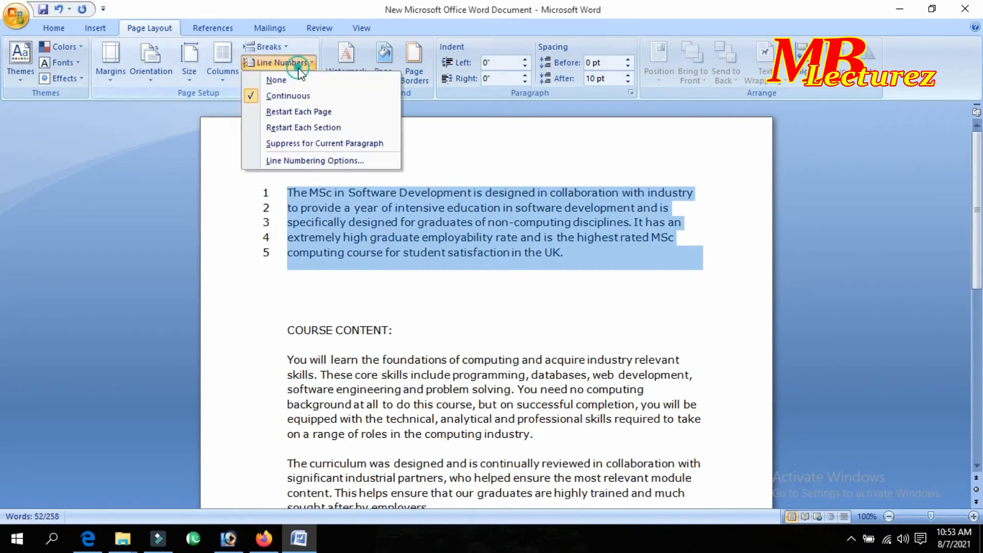
left_click(290, 96)
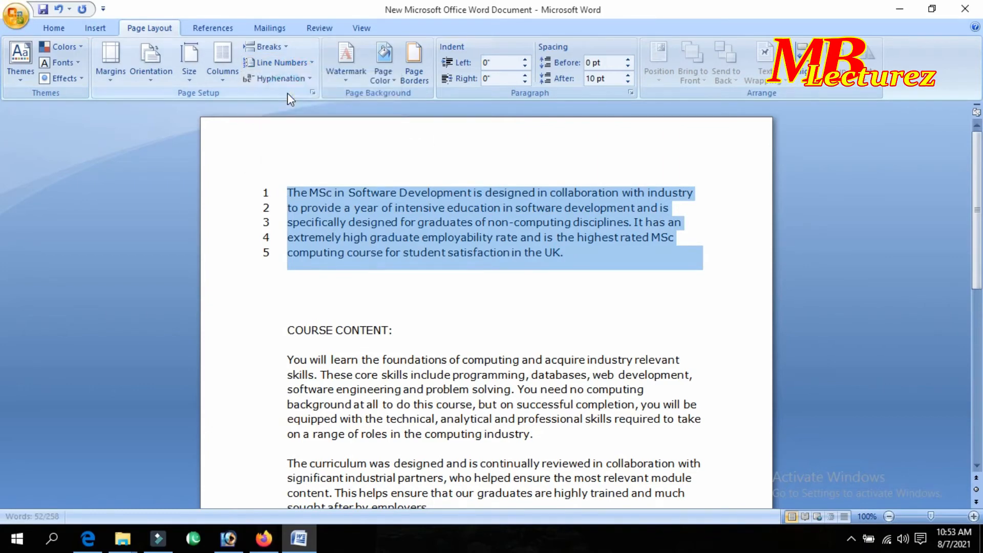
left_click(573, 271)
key("ctrl+z")
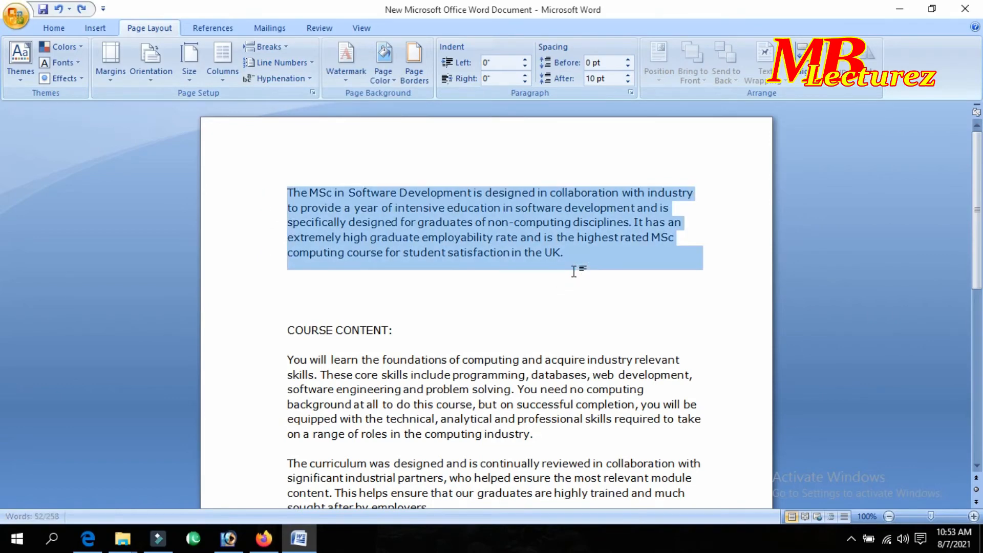
left_click(573, 272)
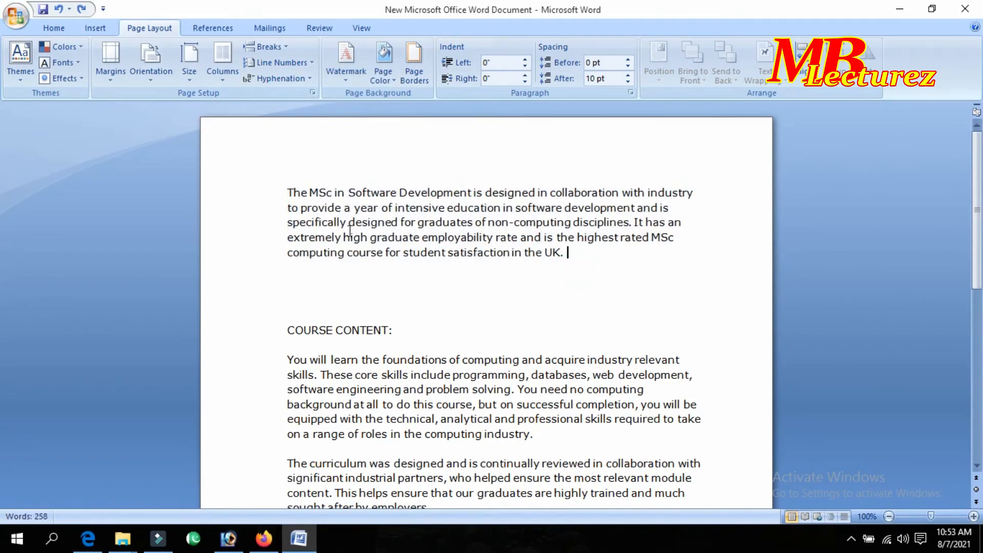
Try Automatic hyphenation on the first paragraph, then set hyphenation to None.
left_click(309, 79)
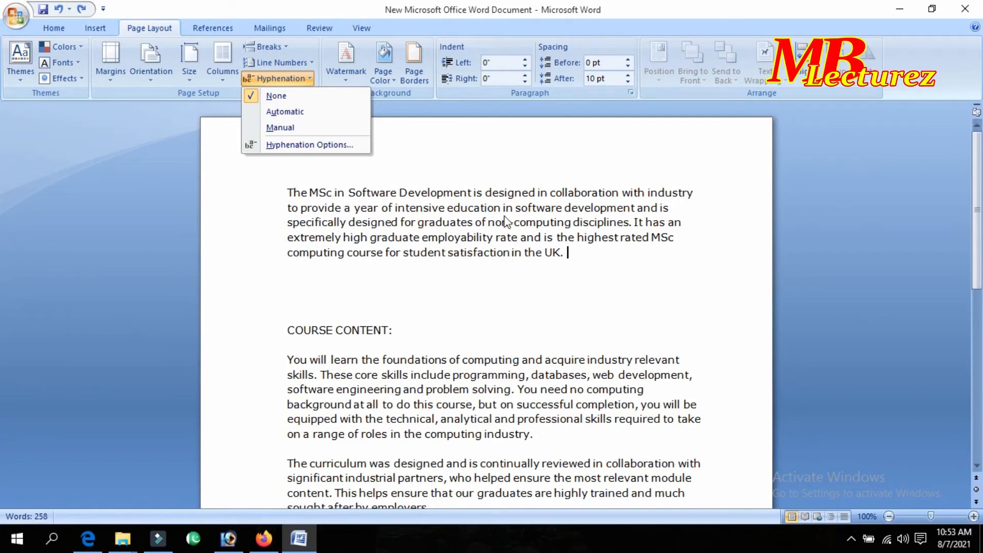
left_click(523, 220)
left_click_drag(570, 247, 290, 192)
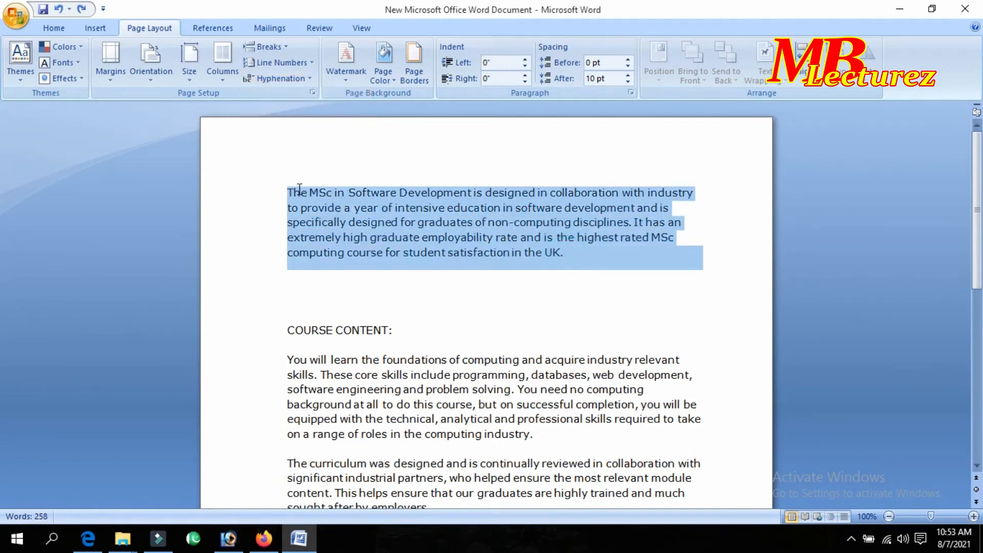
left_click(285, 80)
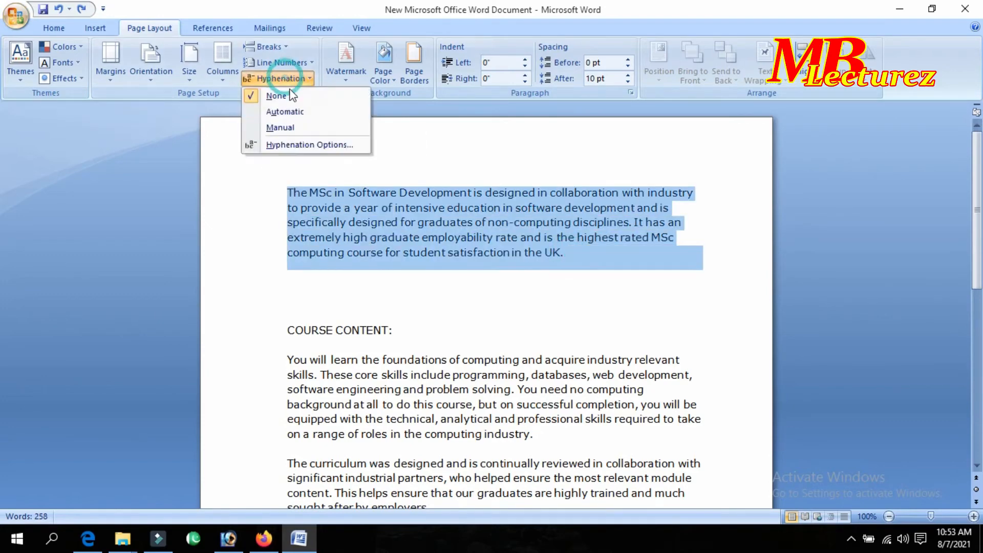
left_click(289, 118)
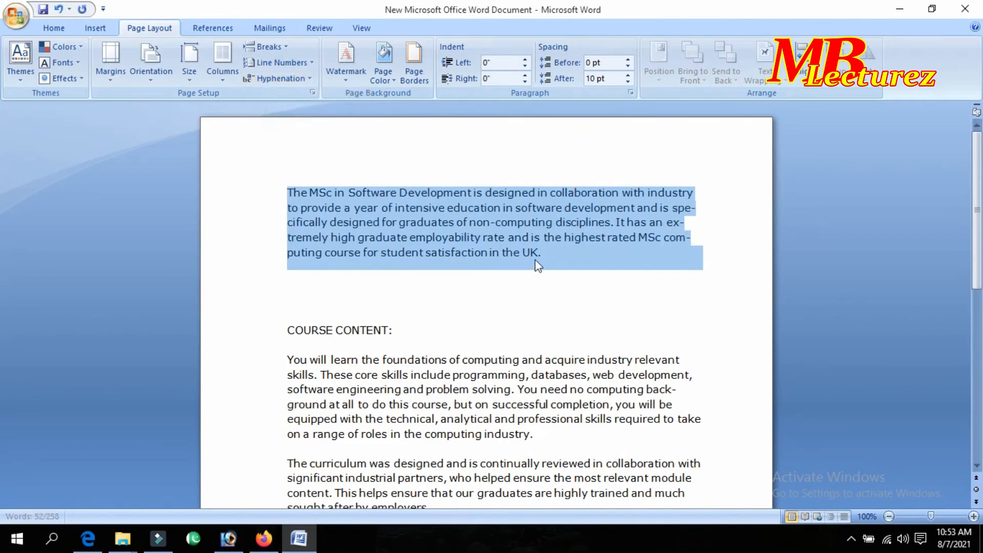
left_click(552, 259)
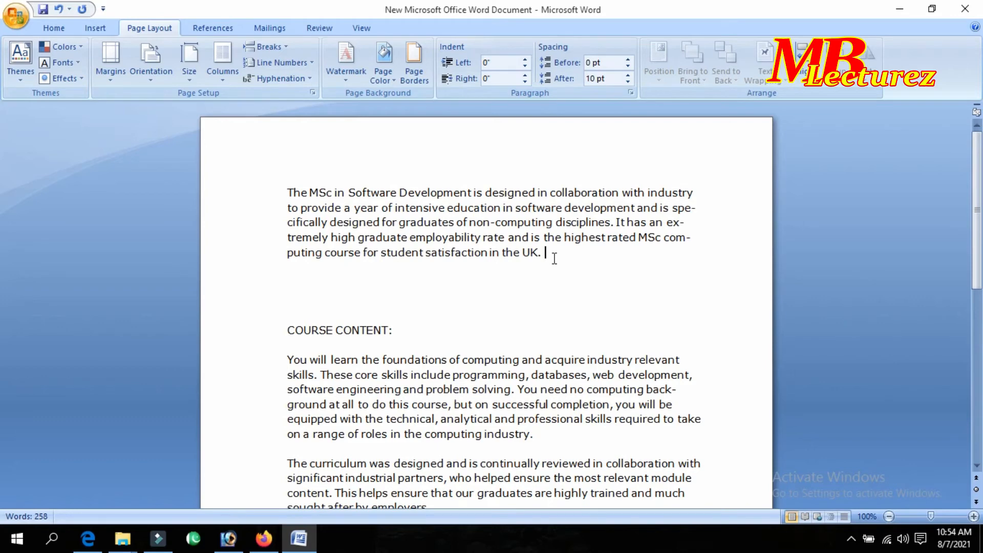
left_click(279, 78)
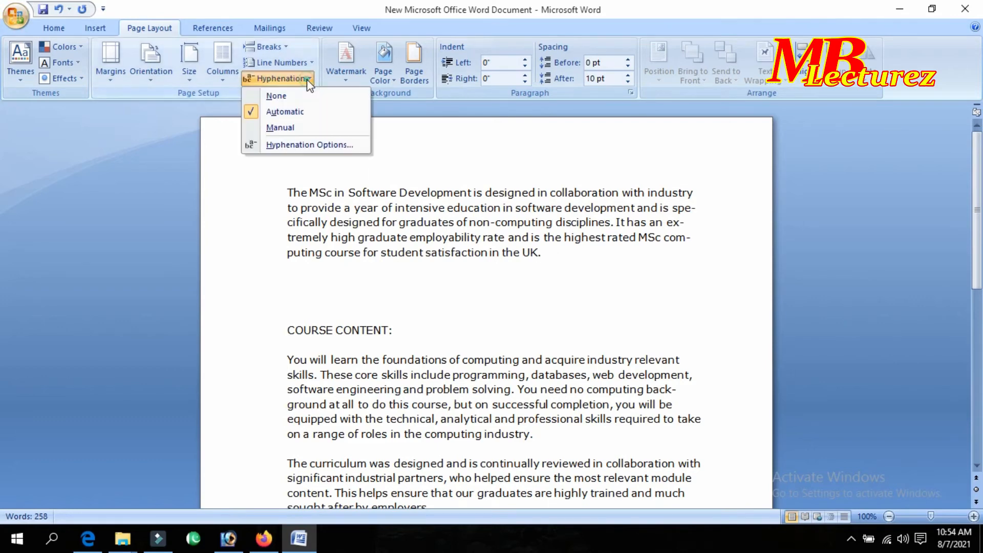
left_click(305, 93)
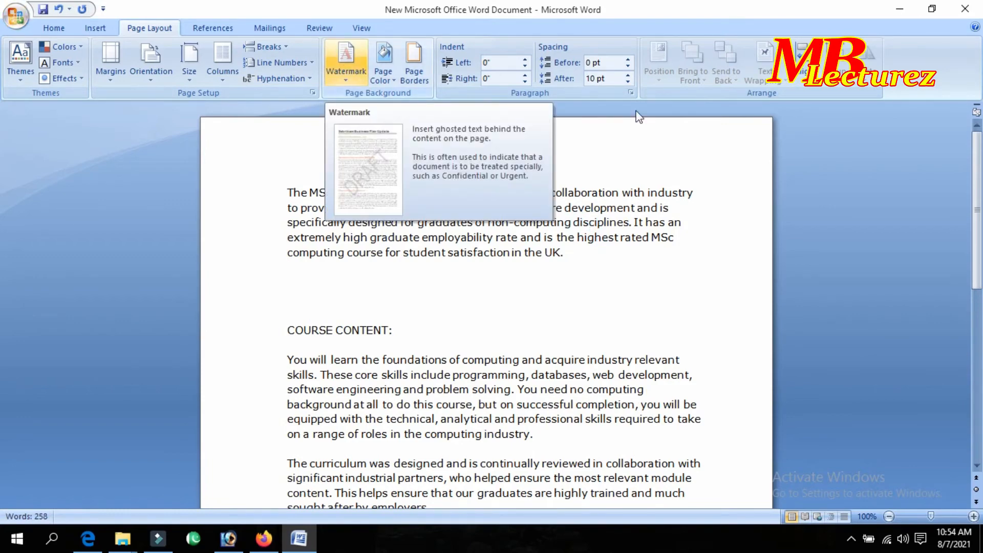
Scroll through the document and browse the watermark gallery without choosing one.
scroll(684, 316, "down", 2)
scroll(639, 364, "down", 2)
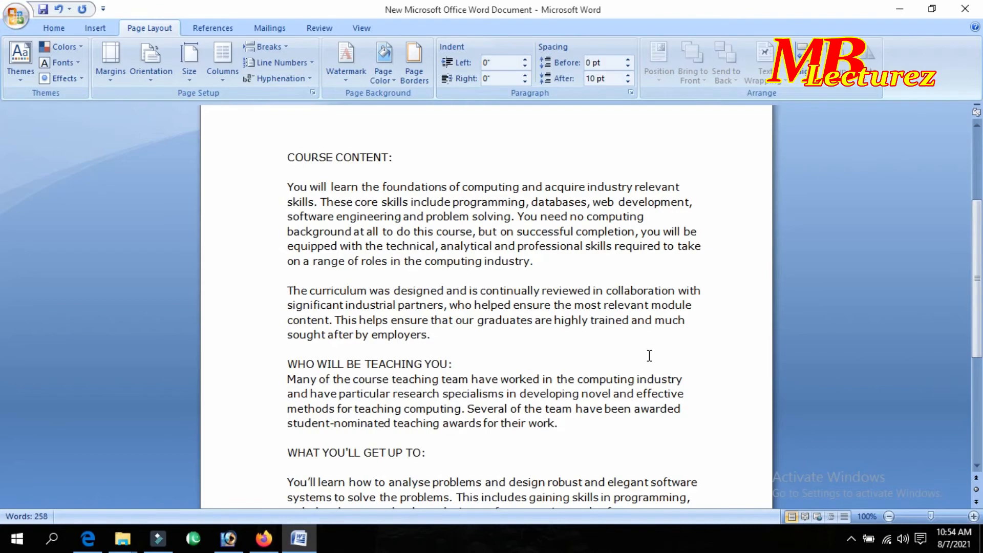
scroll(643, 359, "down", 5)
scroll(644, 355, "up", 5)
scroll(551, 265, "down", 2)
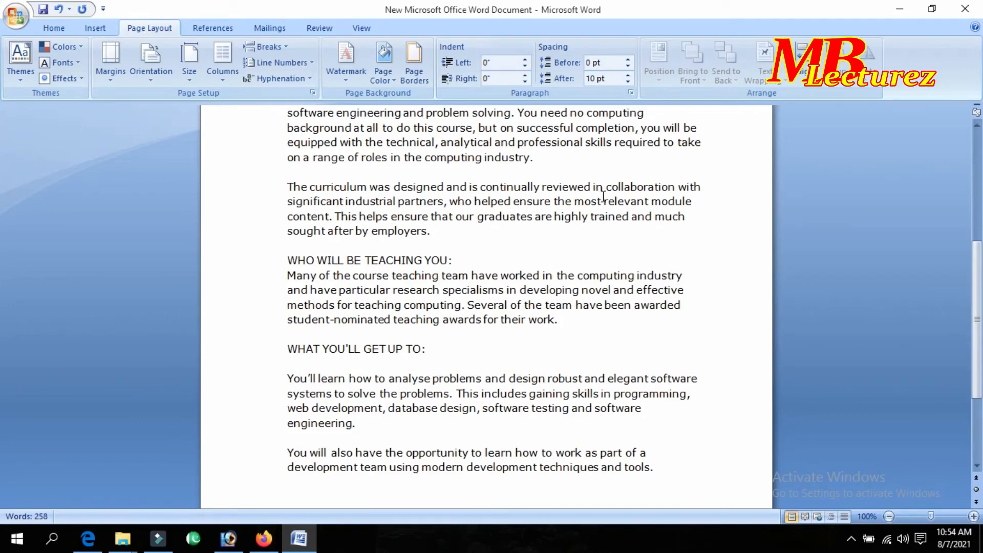
scroll(604, 202, "down", 1)
scroll(605, 204, "up", 2)
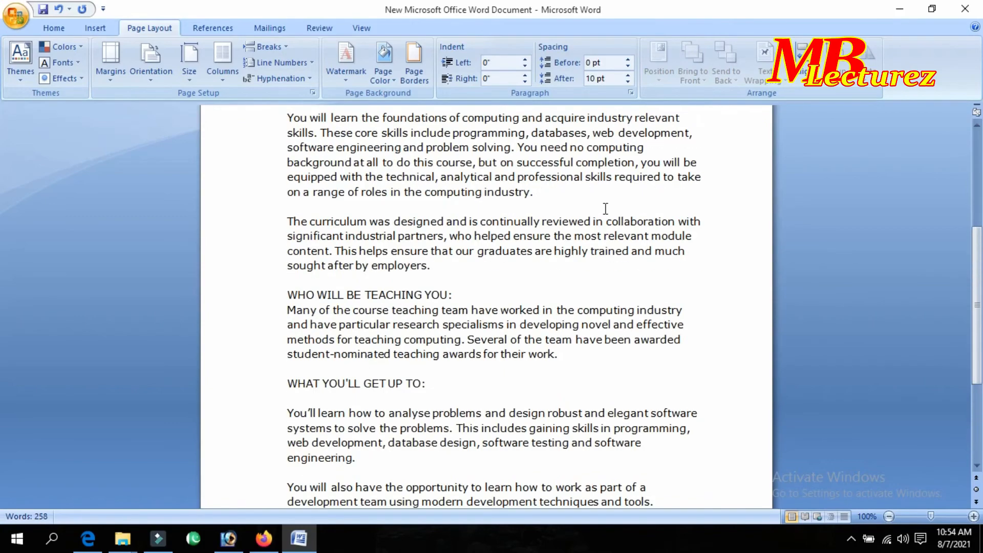
scroll(606, 212, "up", 7)
left_click(343, 64)
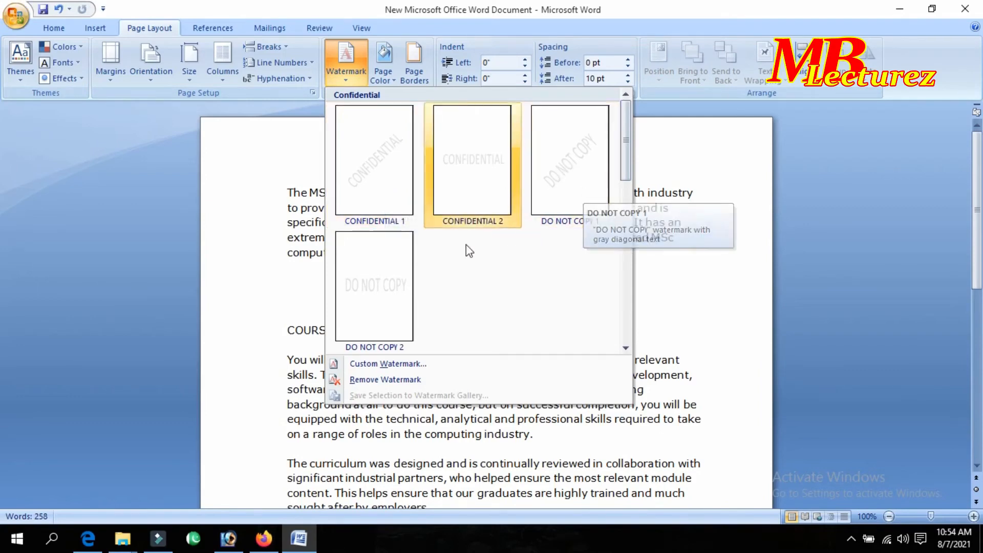
scroll(563, 272, "down", 3)
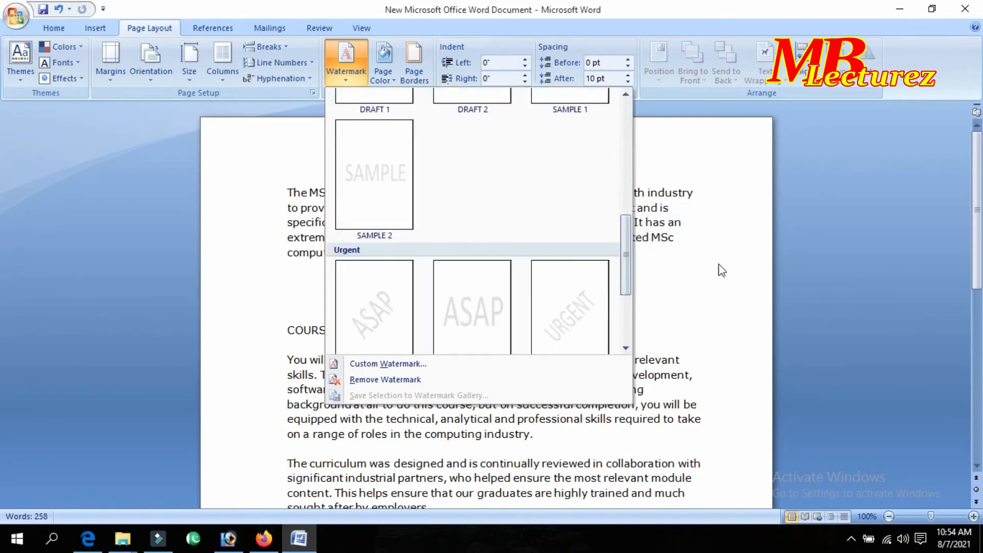
left_click(719, 264)
Apply the DO NOT COPY 1 watermark and scroll to check it on the pages.
left_click(353, 57)
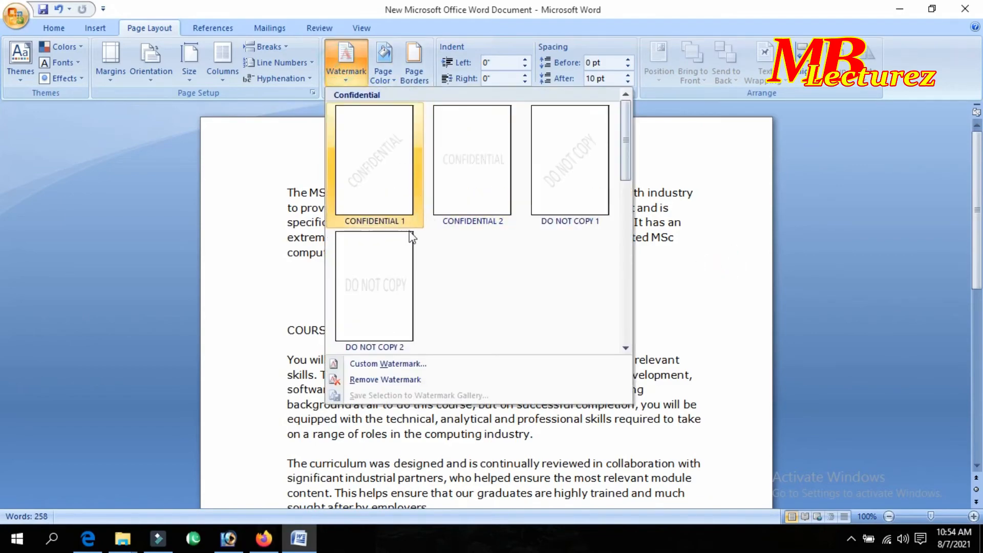
left_click(567, 176)
scroll(668, 217, "down", 4)
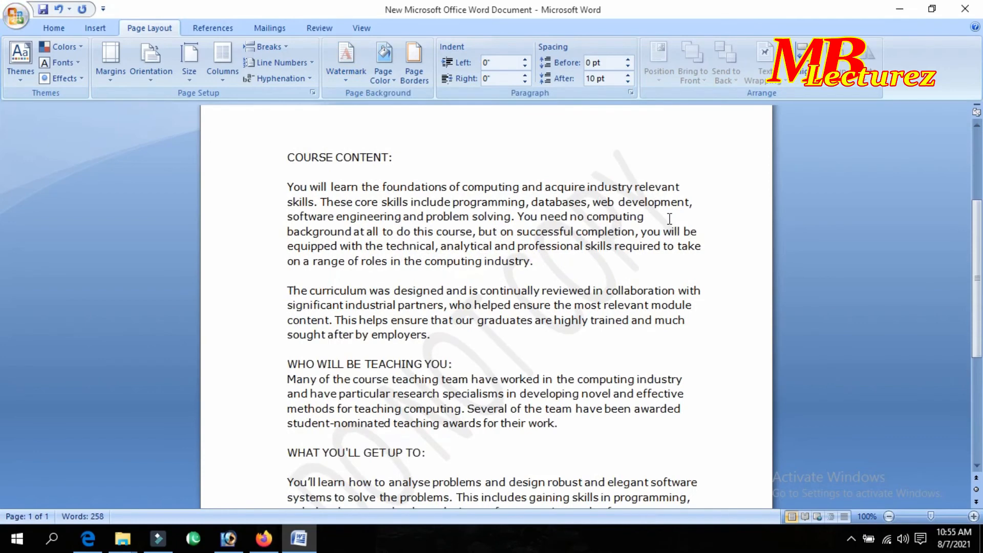
scroll(658, 194, "down", 2)
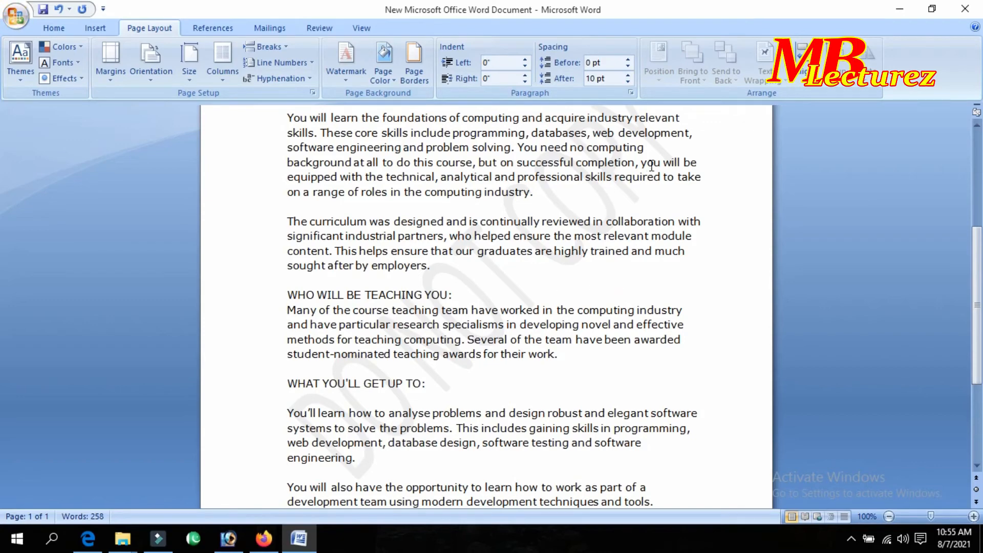
scroll(651, 174, "up", 3)
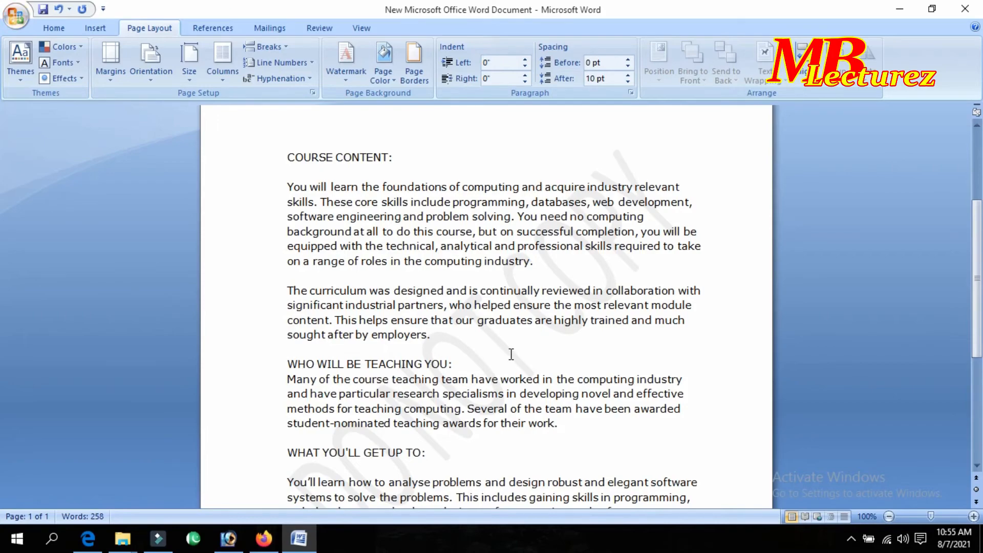
scroll(511, 354, "down", 7)
scroll(495, 280, "up", 10)
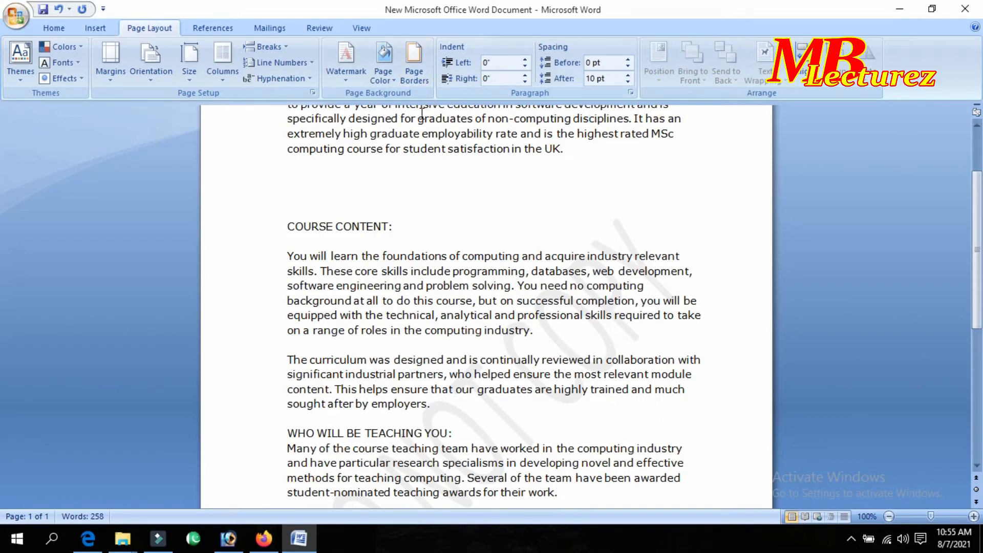
left_click(382, 79)
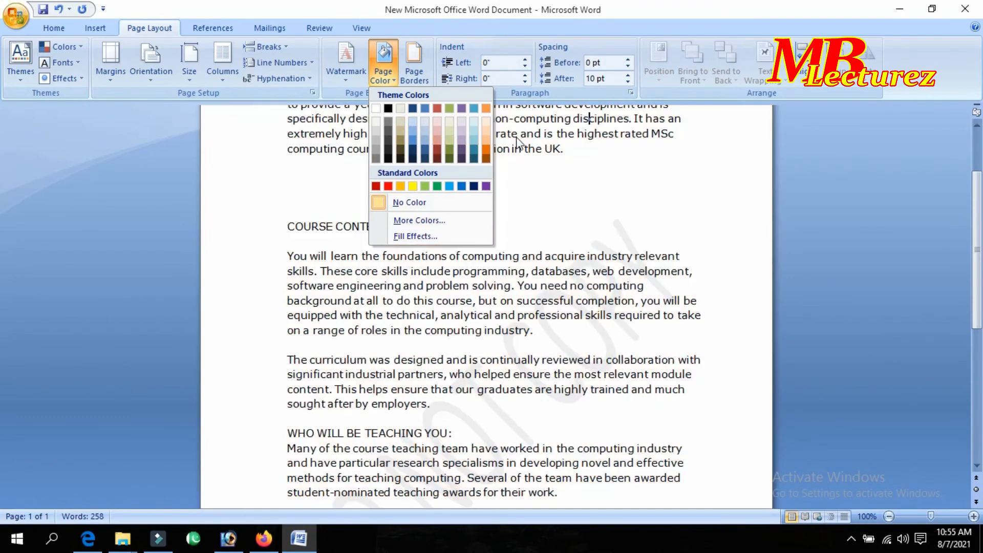
left_click(589, 156)
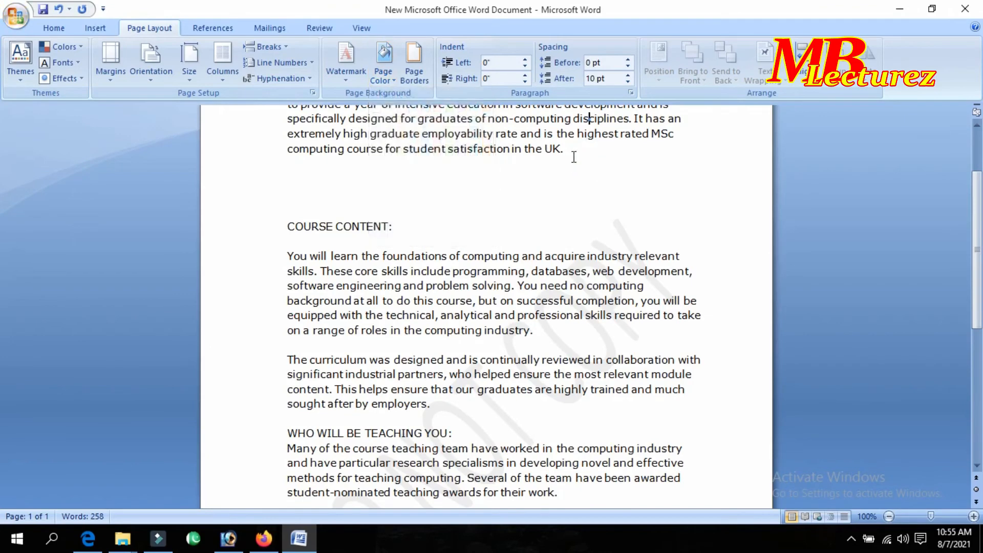
Look at the Page Borders settings, cancel them unchanged, and scroll the document.
left_click(416, 75)
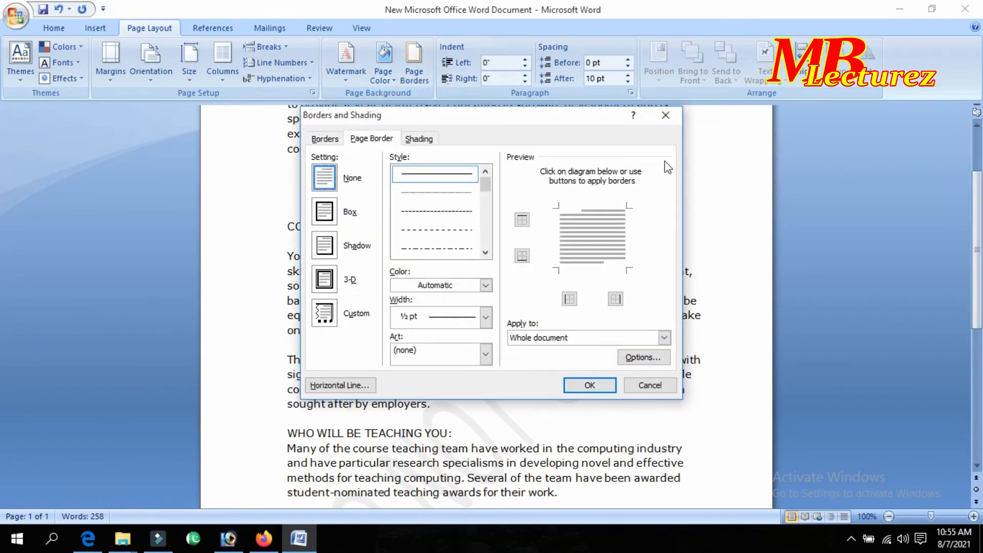
left_click(655, 390)
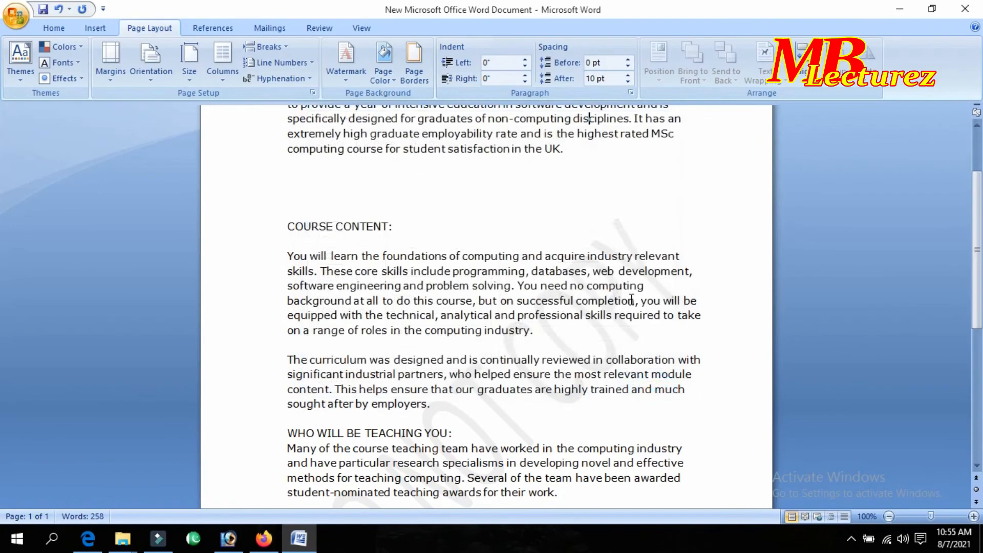
scroll(629, 296, "up", 2)
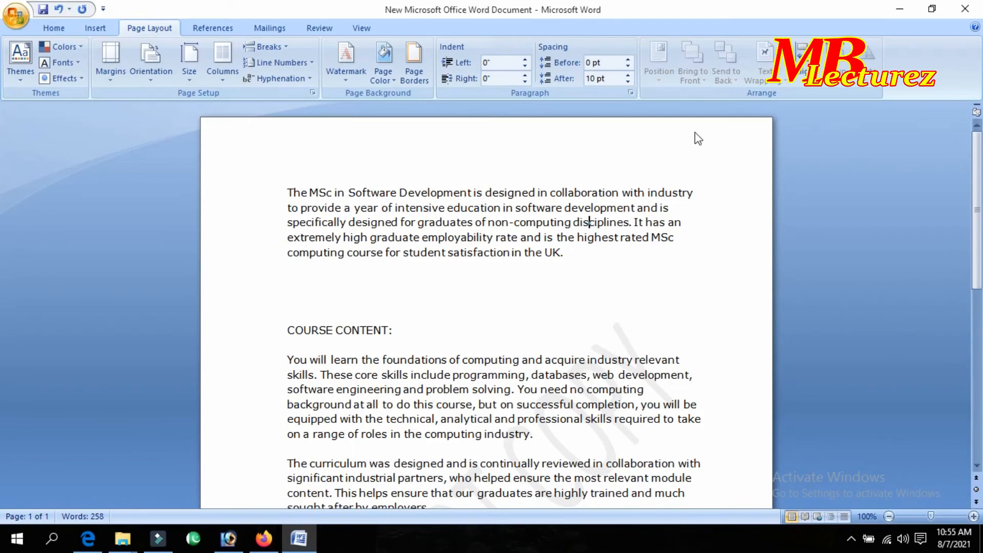
scroll(357, 360, "down", 4)
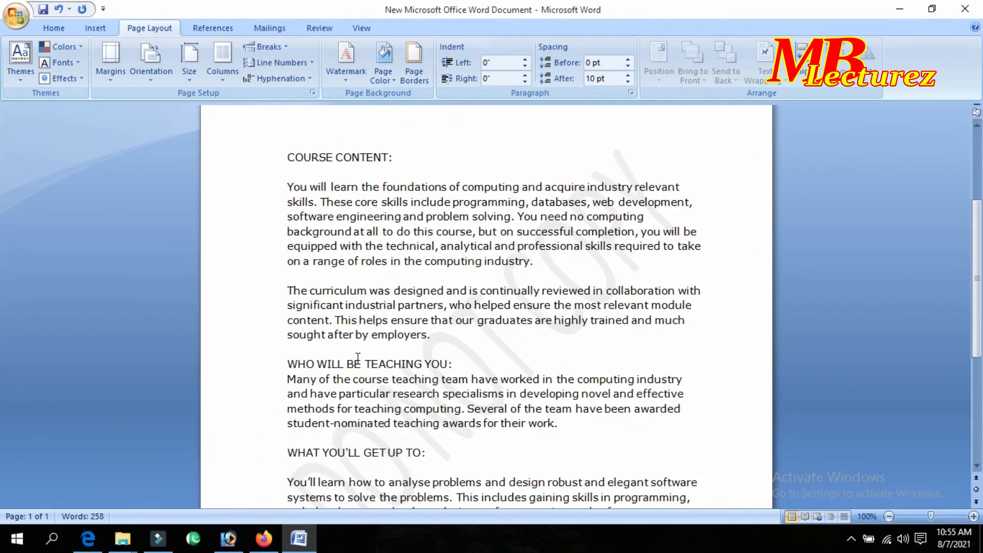
scroll(358, 359, "up", 4)
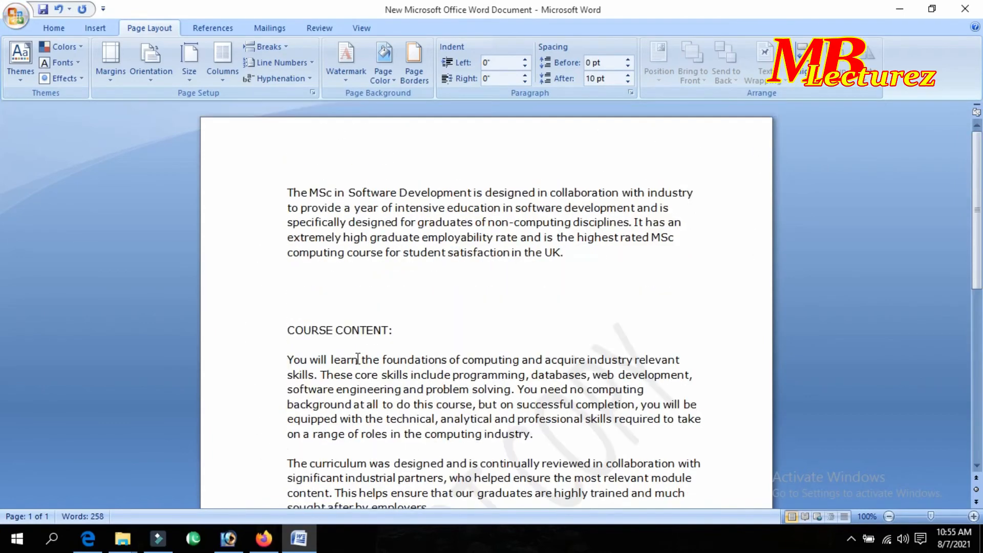
Give the pages a Box border in the thick 3 pt solid line.
left_click(430, 78)
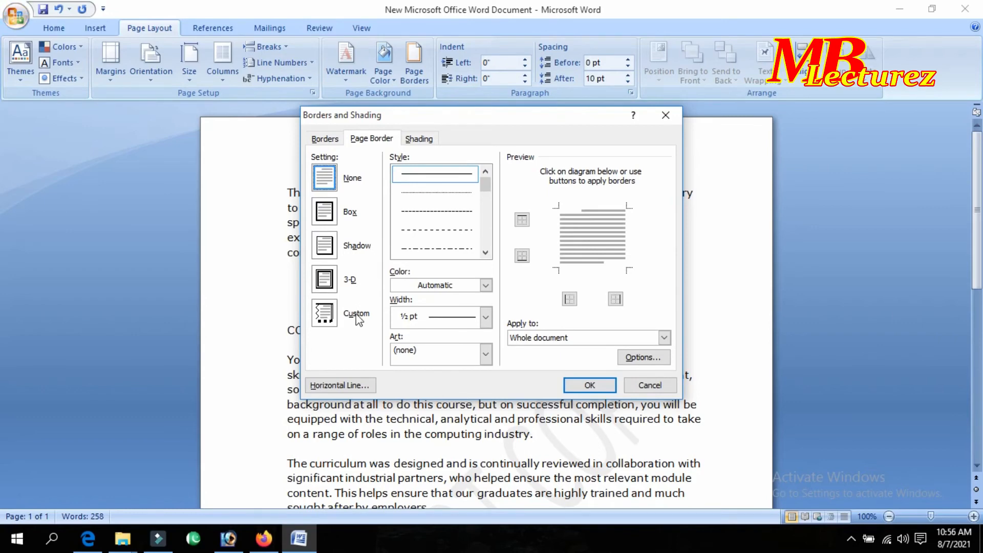
mouse_move(485, 184)
left_mouse_down()
mouse_move(490, 246)
mouse_move(489, 184)
mouse_move(493, 211)
left_mouse_up()
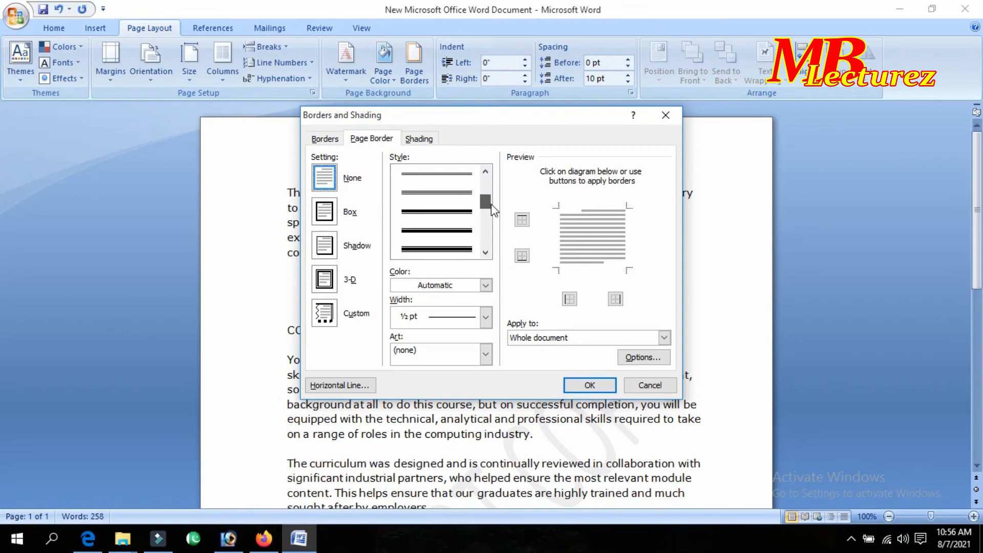
left_click(453, 219)
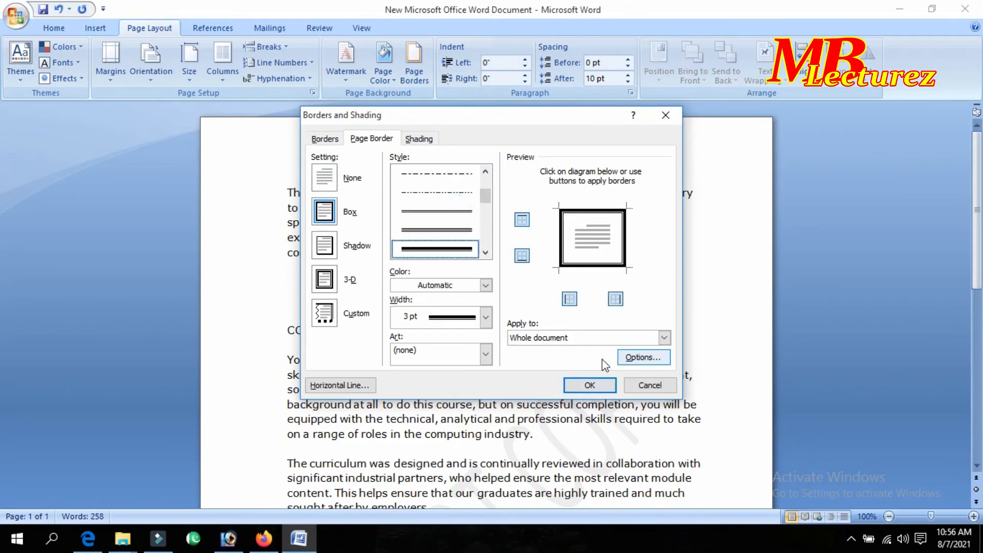
left_click(590, 384)
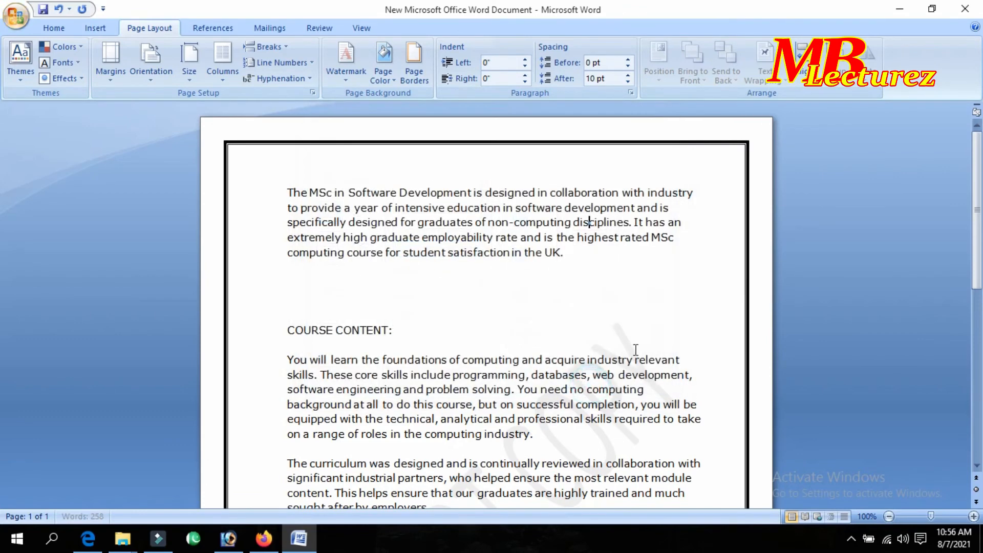
scroll(386, 214, "down", 5)
scroll(386, 214, "down", 2)
scroll(388, 225, "up", 7)
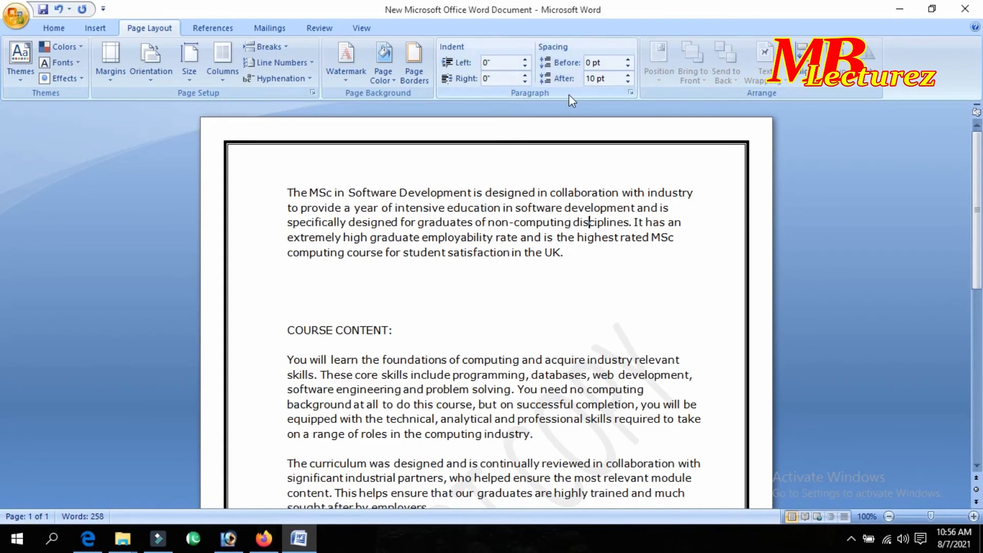
Try several selections, including 'in Software', then keep the whole first paragraph selected.
left_click_drag(569, 252, 287, 188)
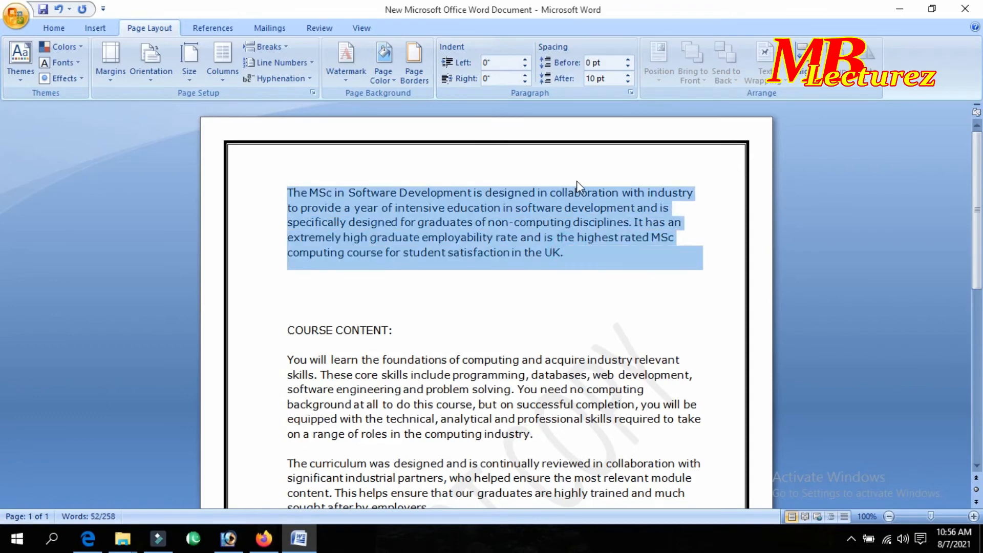
left_click(566, 247)
left_click_drag(566, 252, 287, 192)
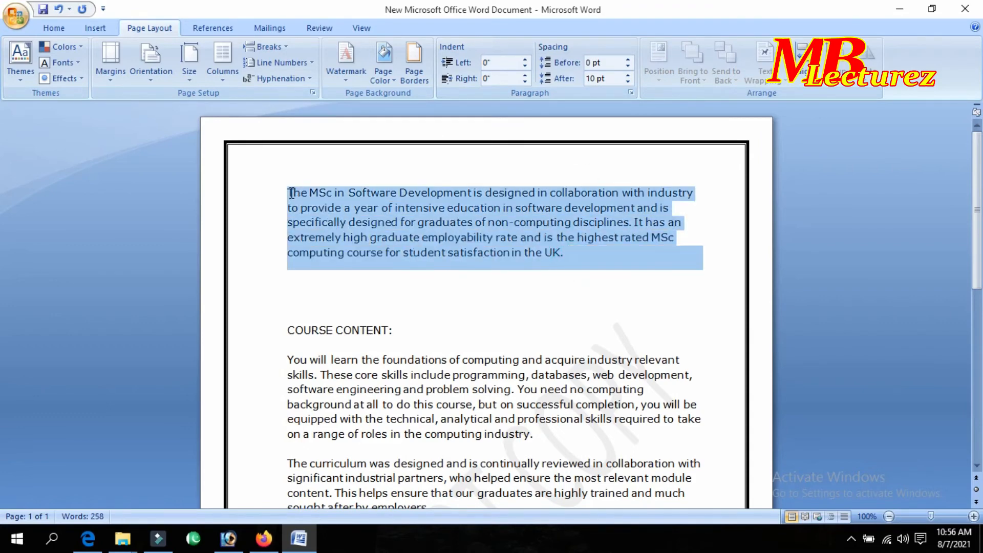
left_click(475, 199)
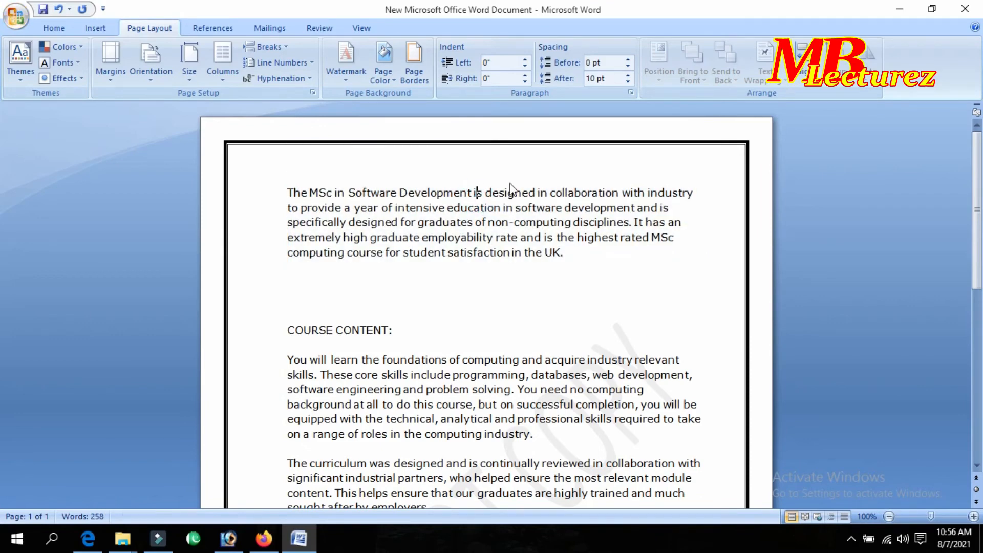
left_click_drag(335, 193, 361, 194)
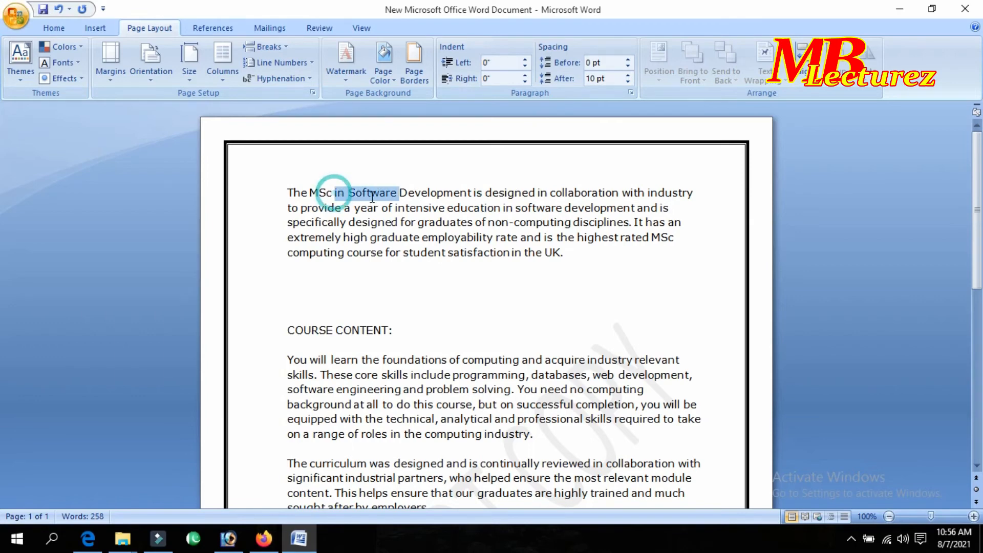
left_click(349, 197)
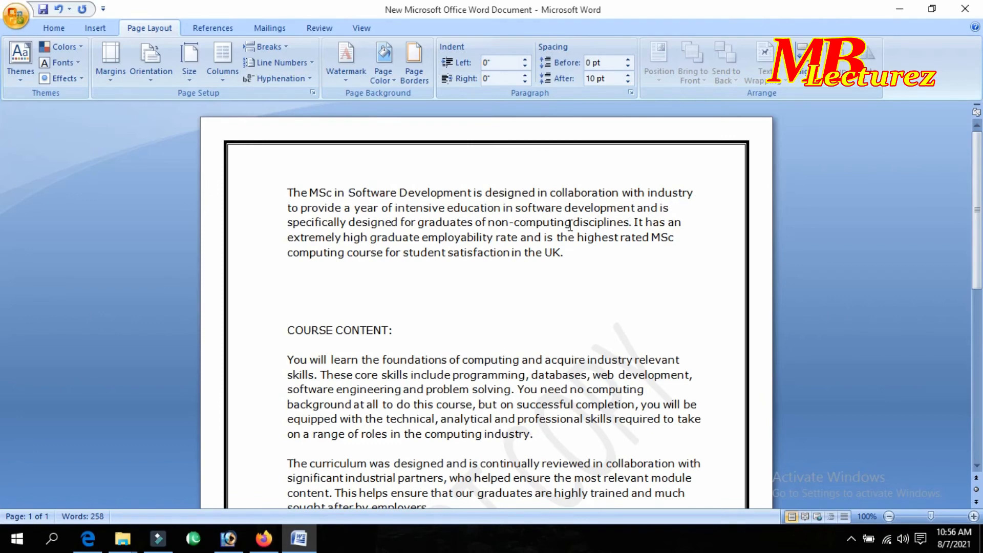
left_click_drag(581, 255, 287, 192)
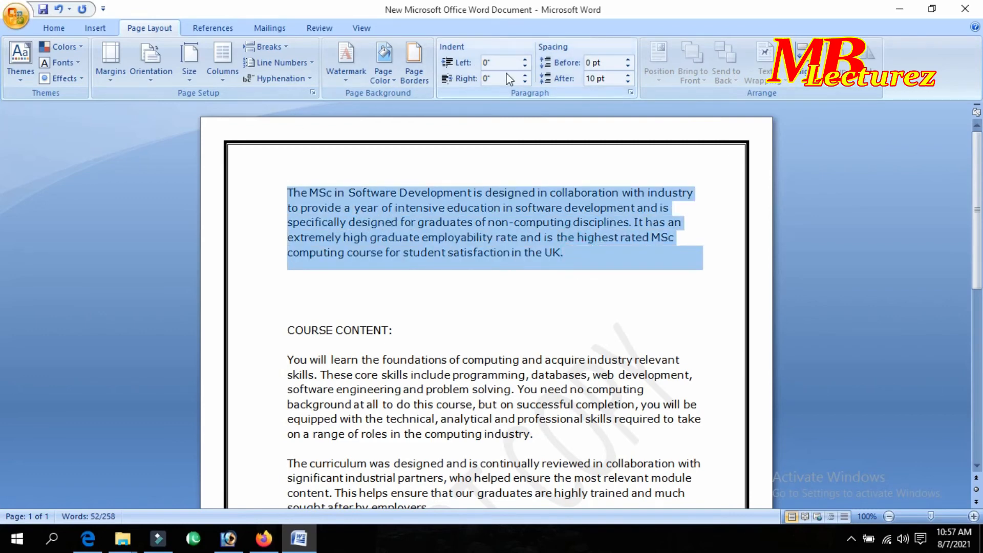
left_click(527, 208)
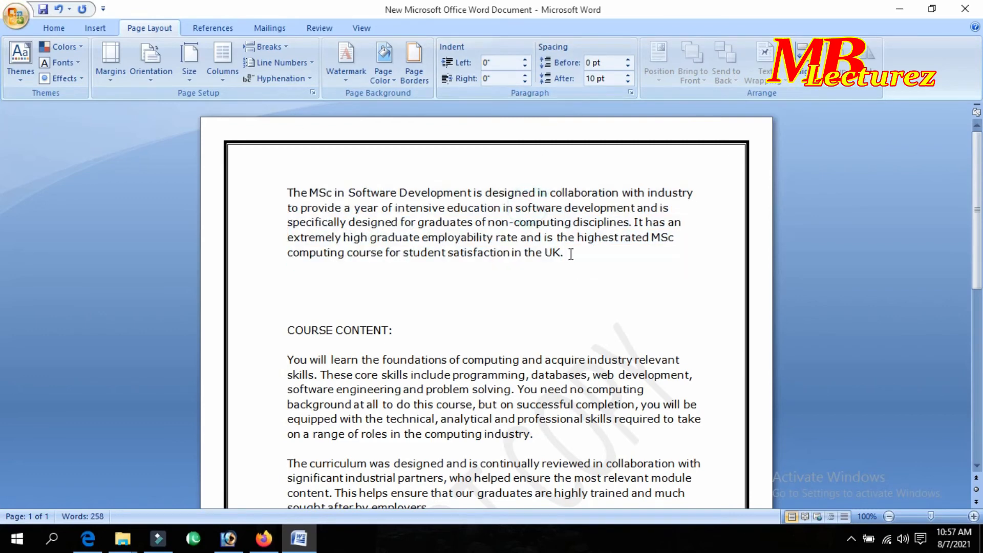
left_click_drag(570, 254, 287, 193)
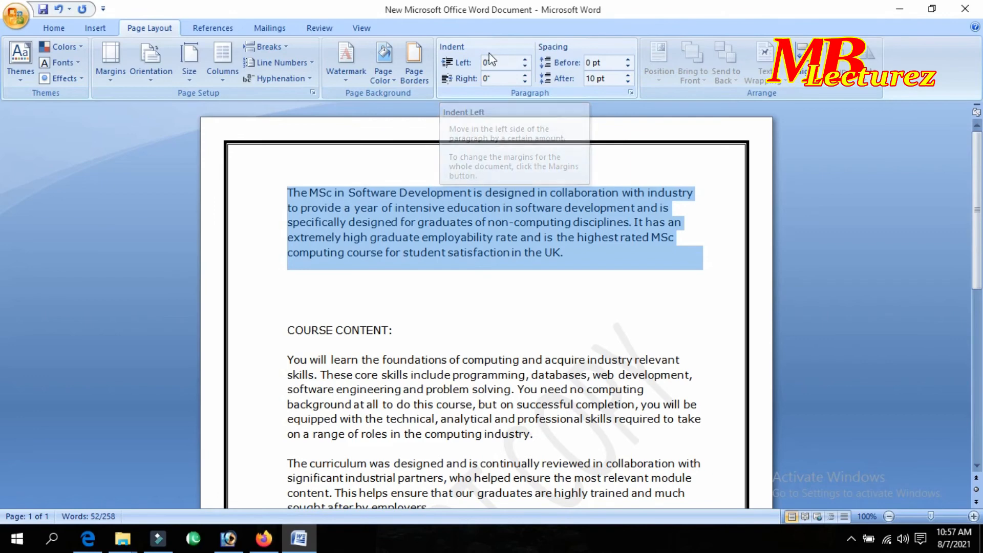
left_click(526, 60)
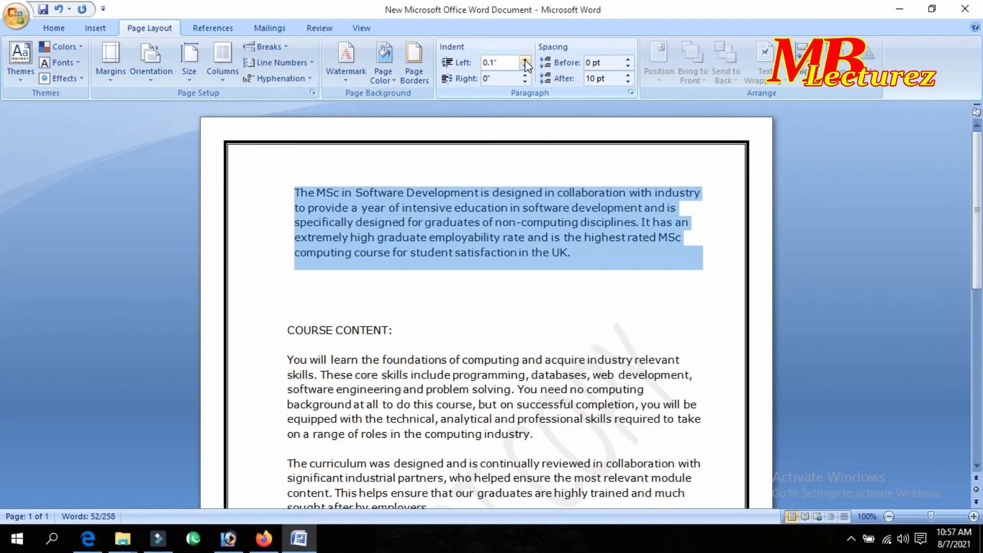
left_click(526, 61)
left_click(526, 60)
left_click(526, 60)
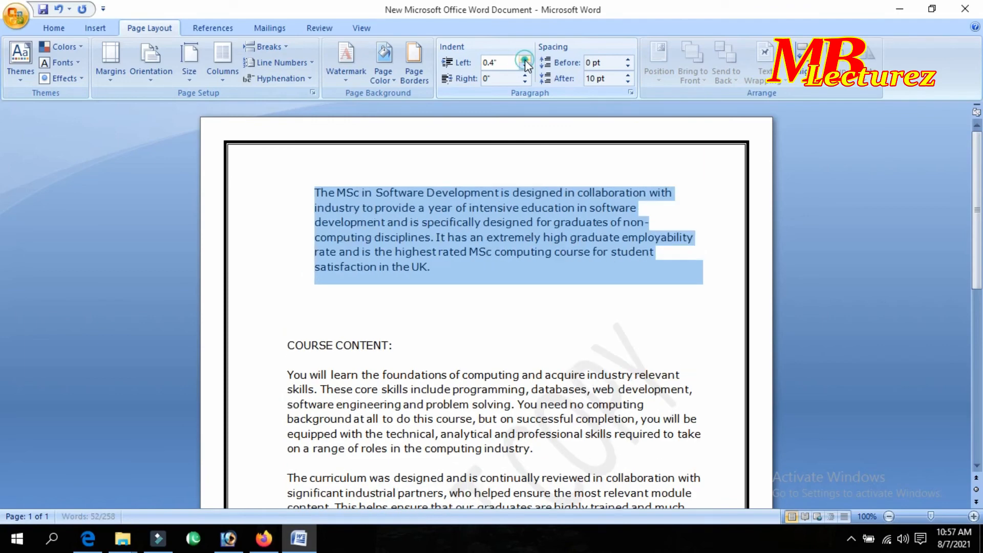
left_click(526, 60)
left_click(526, 61)
left_click(526, 60)
left_click(526, 60)
left_click(525, 60)
left_click(525, 61)
left_click(525, 60)
left_click(526, 61)
left_click(526, 60)
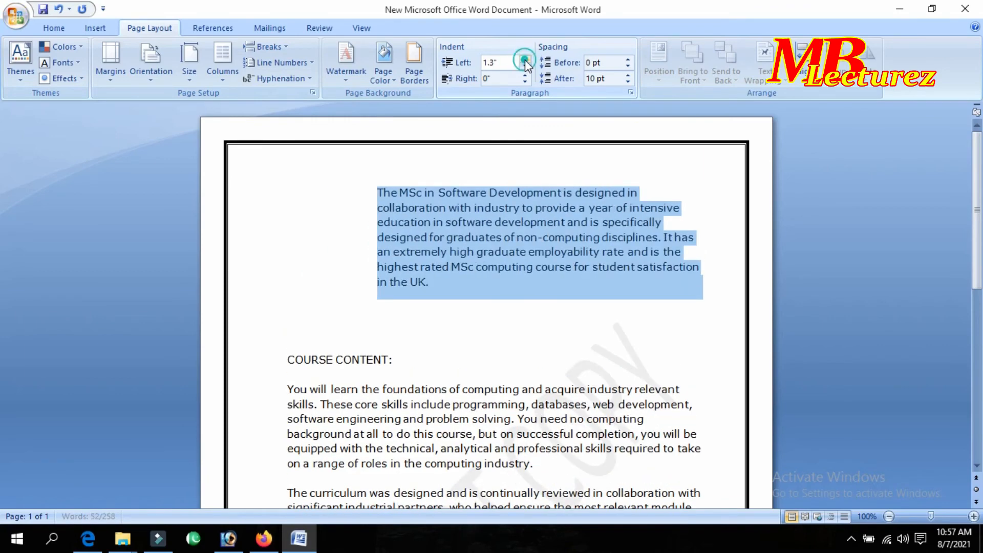
left_click(525, 60)
left_click(526, 61)
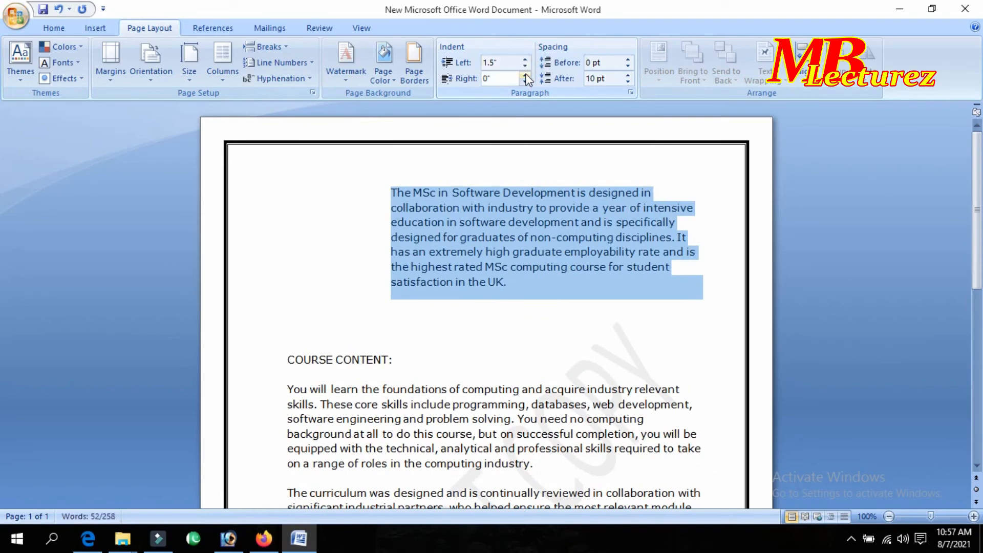
left_click(524, 66)
double_click(524, 66)
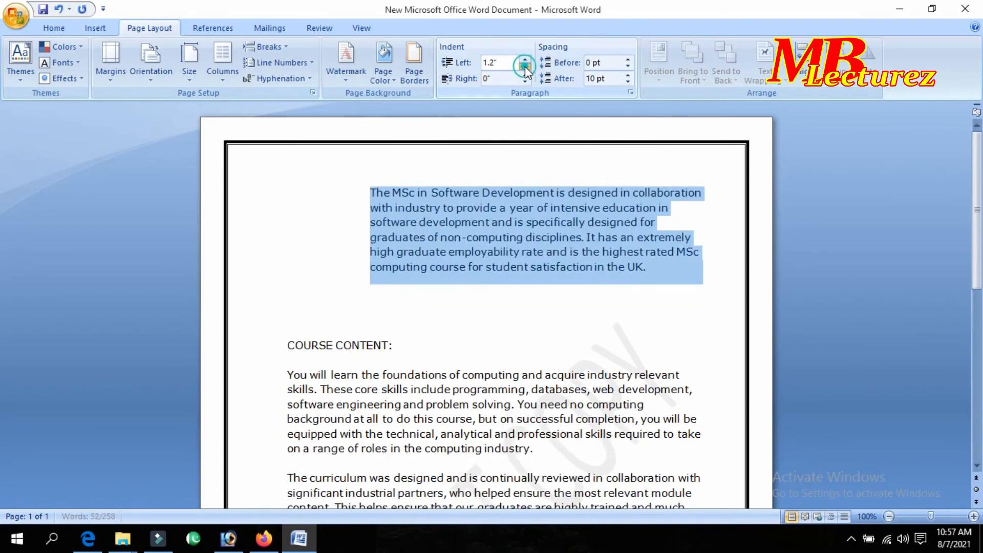
double_click(525, 66)
double_click(524, 66)
double_click(524, 66)
double_click(524, 66)
left_click(524, 66)
left_click(525, 66)
left_click(526, 66)
left_click(526, 66)
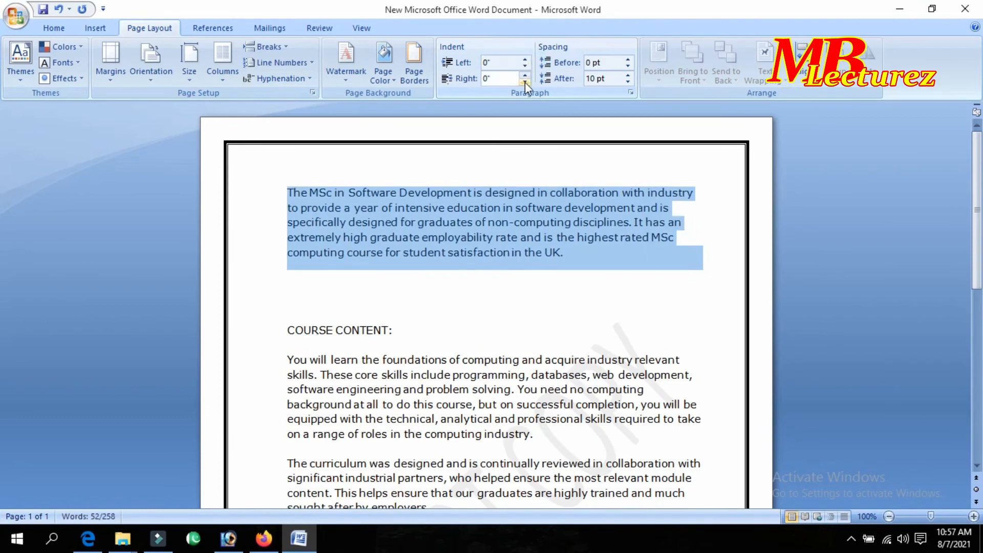
left_click(525, 84)
double_click(524, 82)
double_click(524, 82)
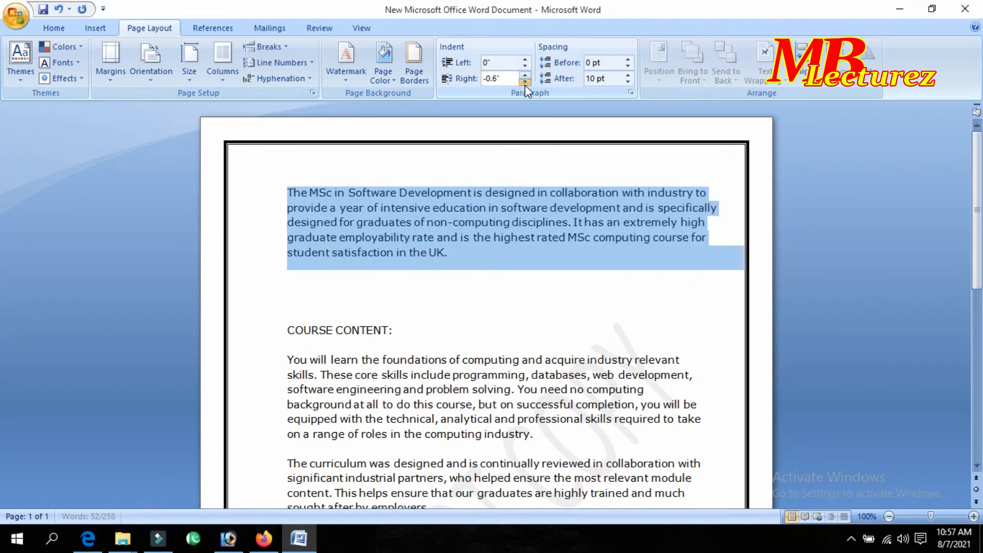
double_click(525, 82)
double_click(525, 82)
double_click(524, 83)
double_click(524, 83)
left_click(524, 83)
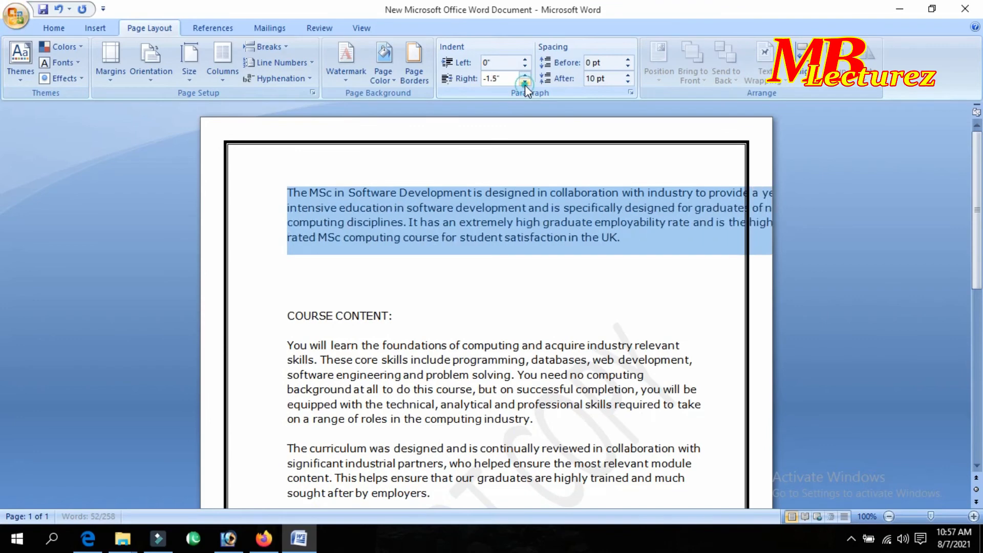
left_click(525, 75)
left_click(524, 75)
double_click(524, 75)
double_click(524, 75)
double_click(524, 76)
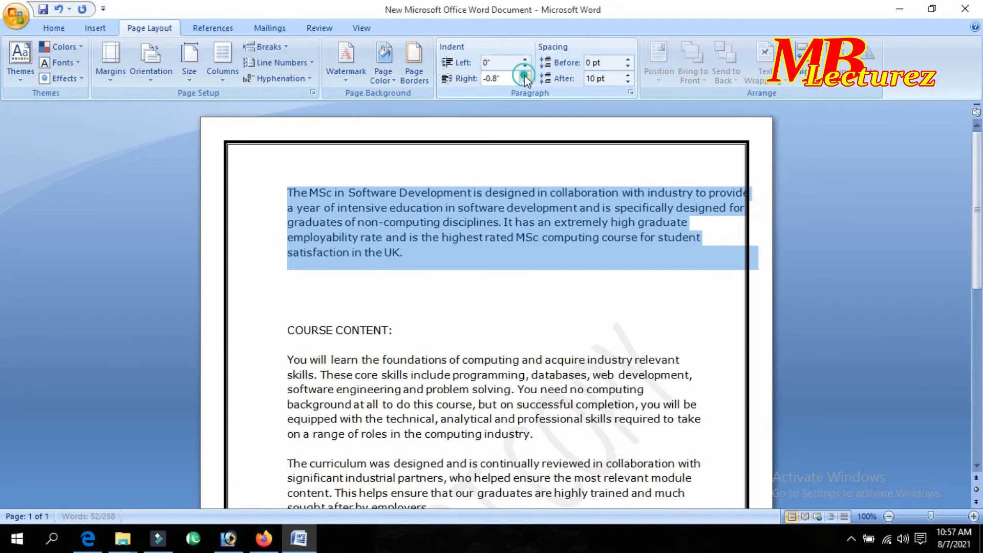
double_click(524, 75)
double_click(524, 75)
left_click(524, 75)
double_click(524, 75)
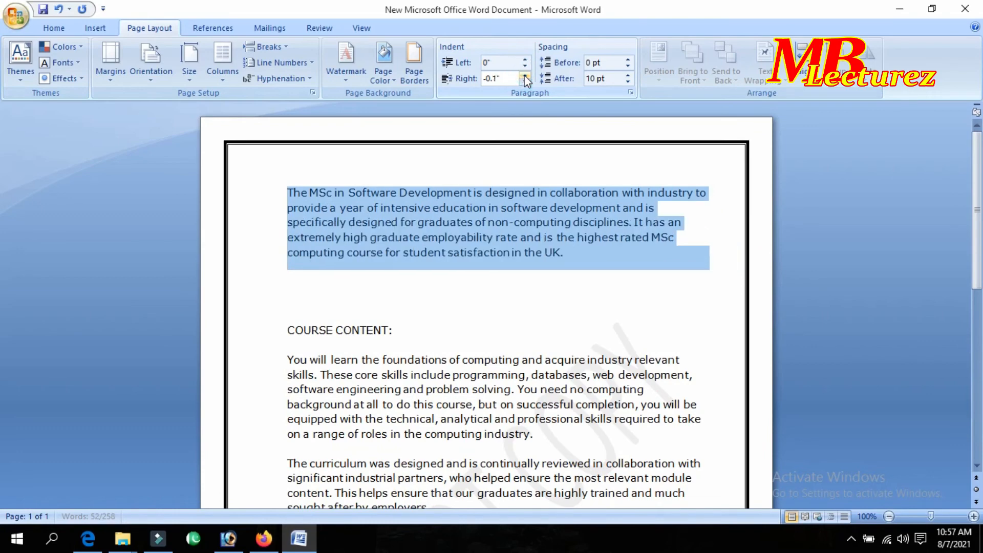
left_click(524, 75)
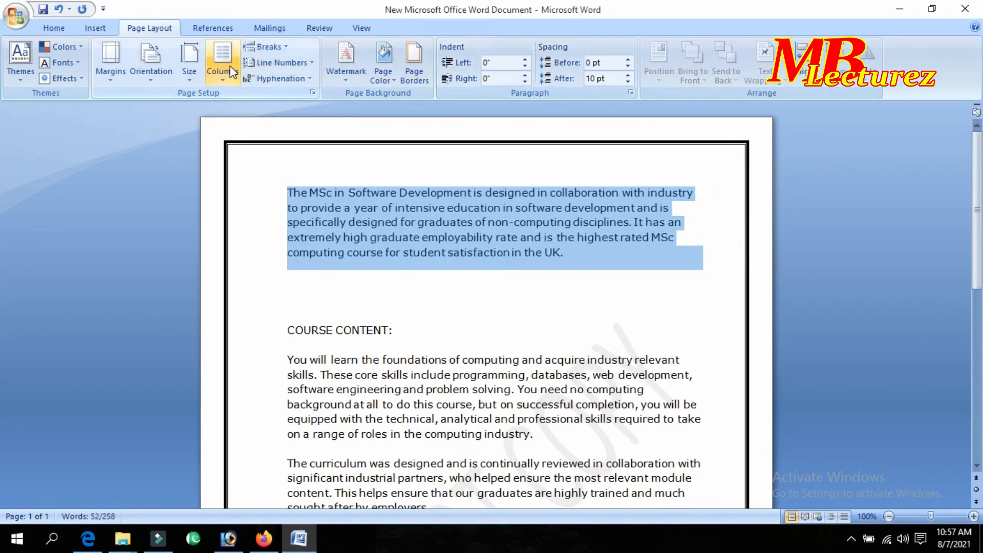
left_click(556, 209)
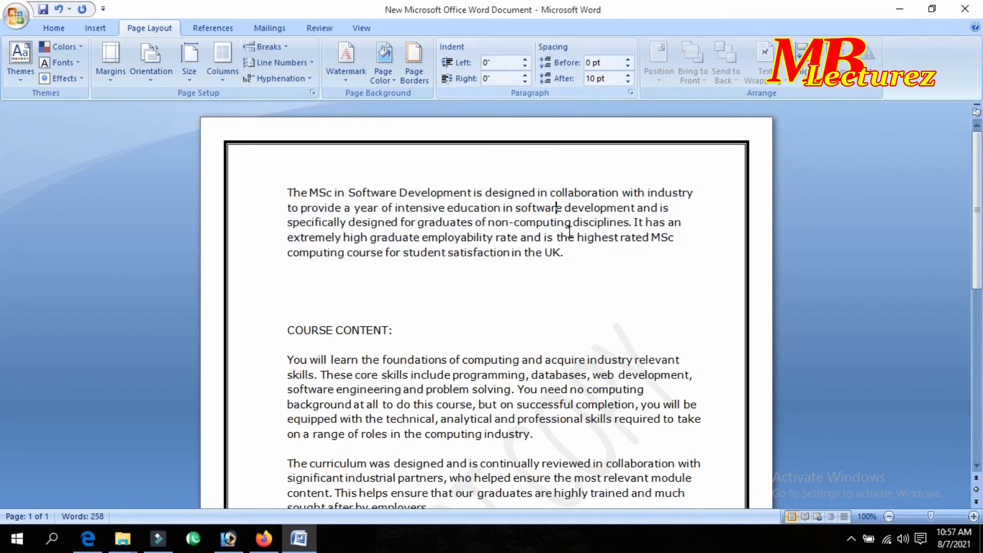
Select the first paragraph and set its space after to Auto, after trying 48 pt and 18 pt.
left_click_drag(566, 254, 301, 192)
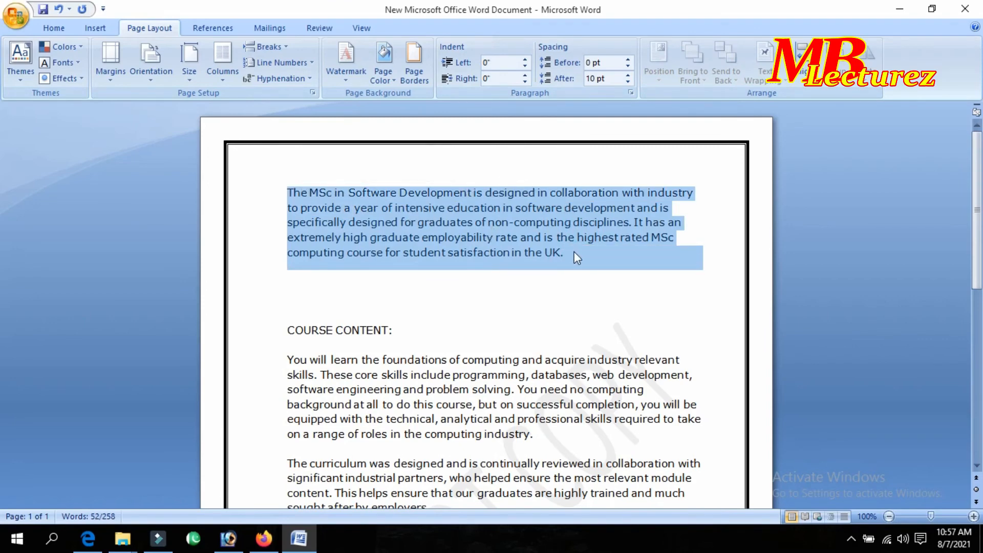
left_click(627, 83)
left_click(627, 83)
left_click(627, 83)
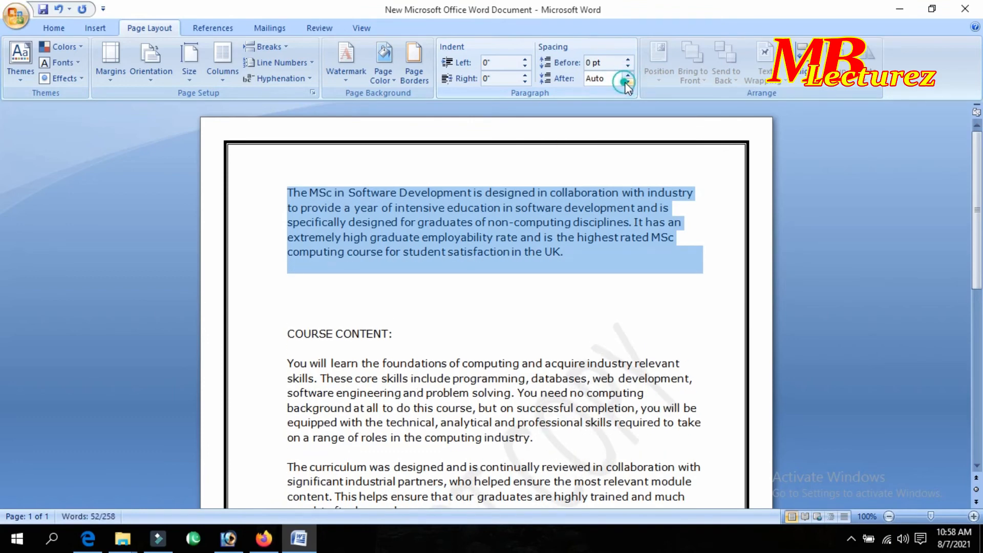
left_click(627, 75)
left_click(627, 75)
left_click(626, 75)
left_click(626, 75)
left_click(626, 75)
left_click(626, 75)
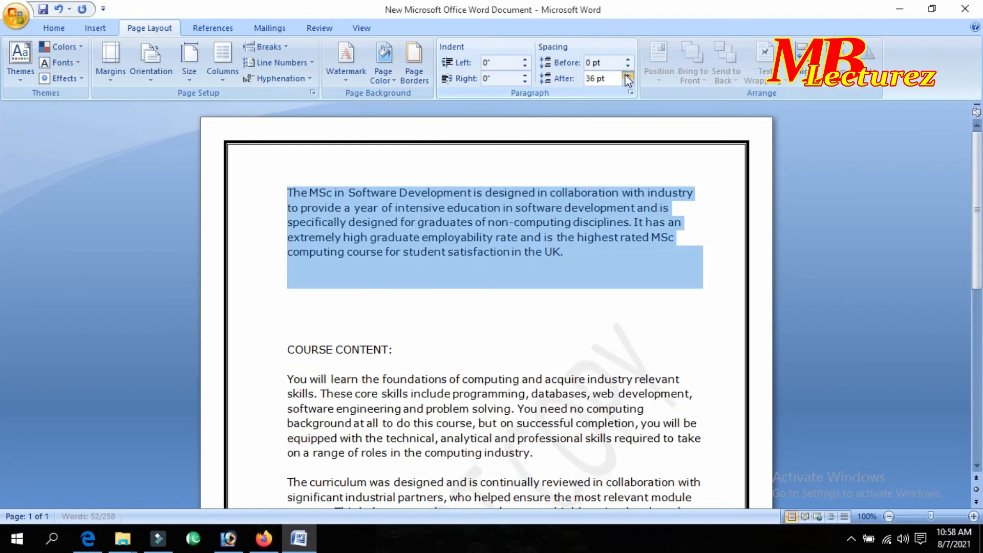
left_click(627, 76)
left_click(626, 75)
left_click(627, 75)
left_click(627, 82)
left_click(627, 82)
left_click(627, 82)
left_click(627, 82)
left_click(627, 82)
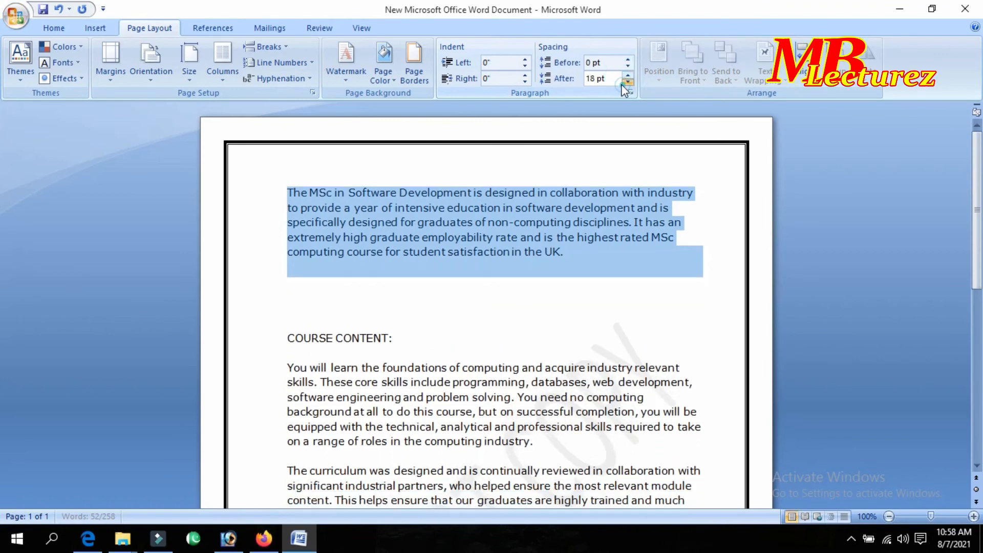
left_click(627, 81)
left_click(626, 81)
left_click(627, 81)
left_click(627, 82)
Set the first paragraph's space before to Auto, after trying values up to 54 pt.
left_click(627, 67)
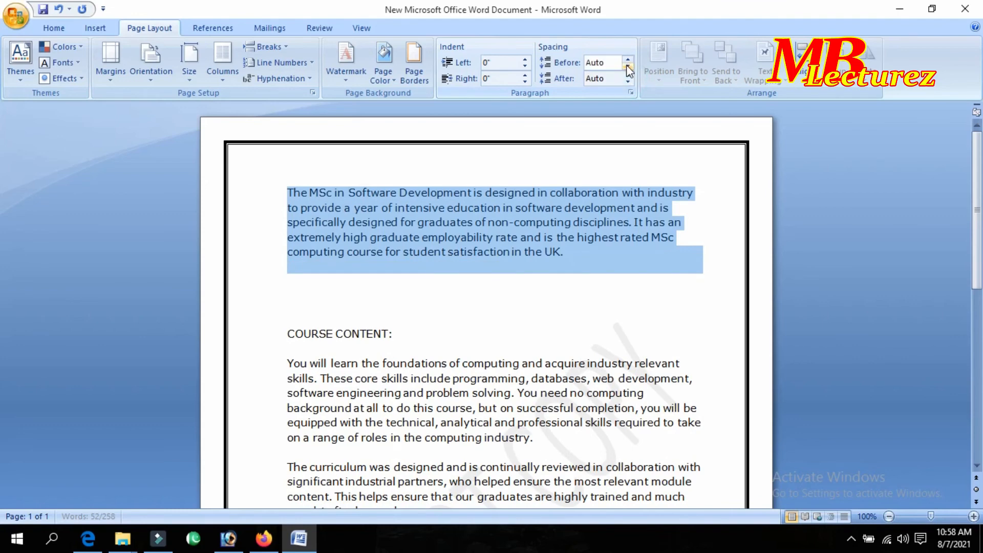
left_click(627, 59)
left_click(628, 59)
left_click(628, 60)
left_click(628, 59)
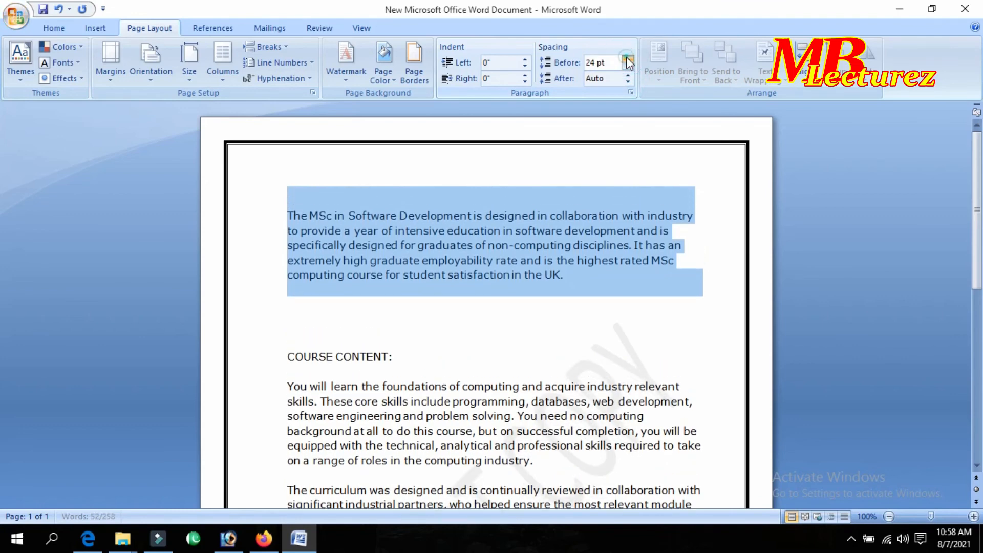
left_click(628, 59)
left_click(627, 60)
left_click(628, 59)
left_click(627, 59)
left_click(628, 59)
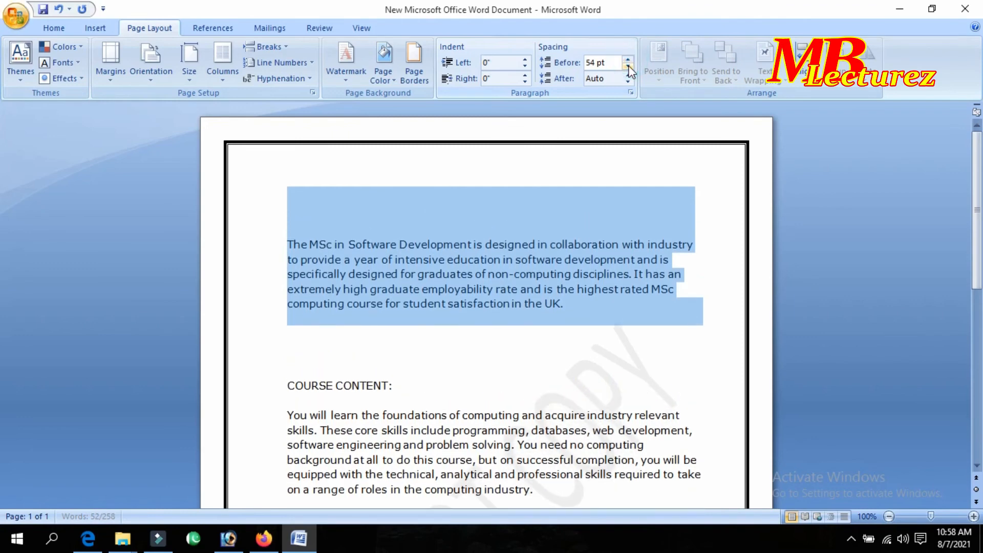
double_click(628, 67)
left_click(627, 67)
double_click(627, 67)
double_click(628, 67)
double_click(627, 67)
left_click(628, 67)
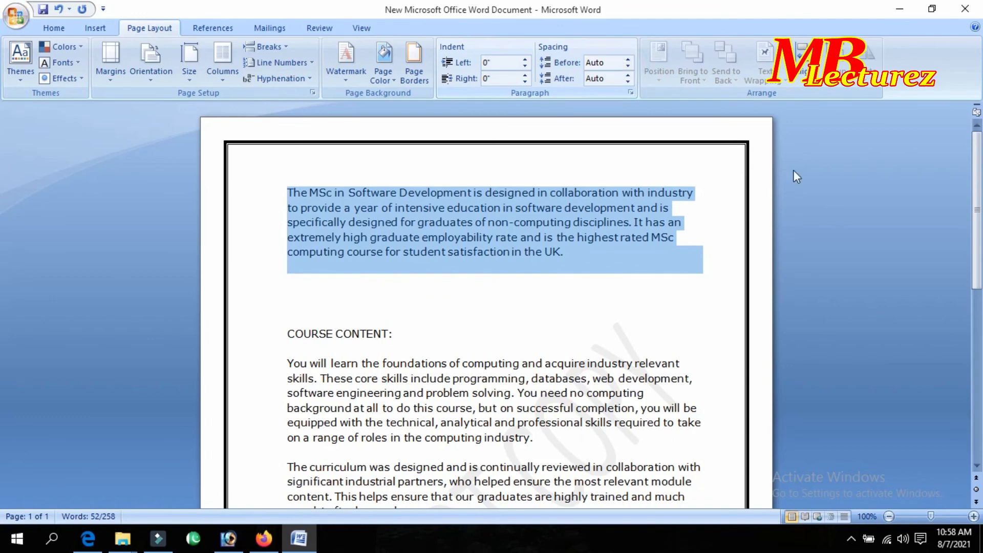
left_click(800, 56)
left_click(714, 89)
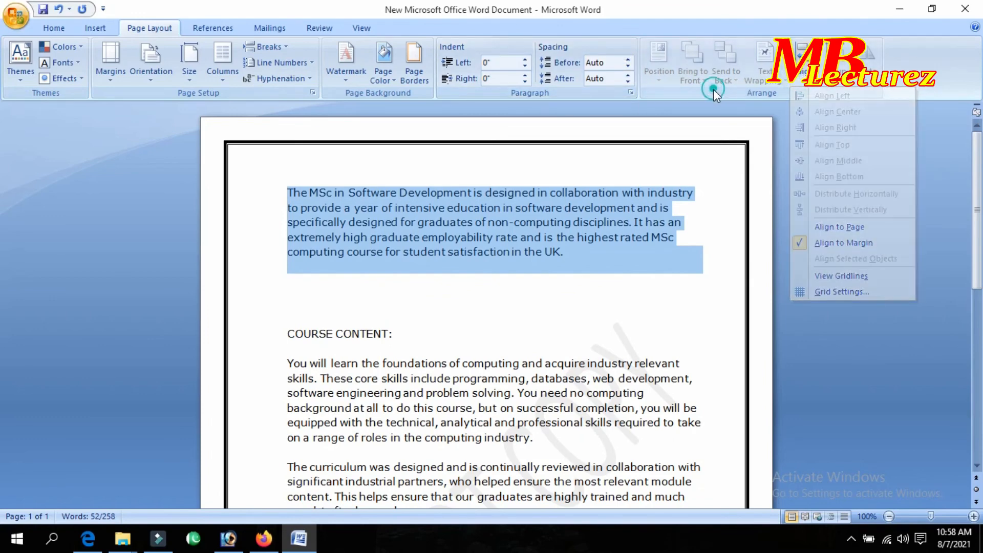
left_click(723, 46)
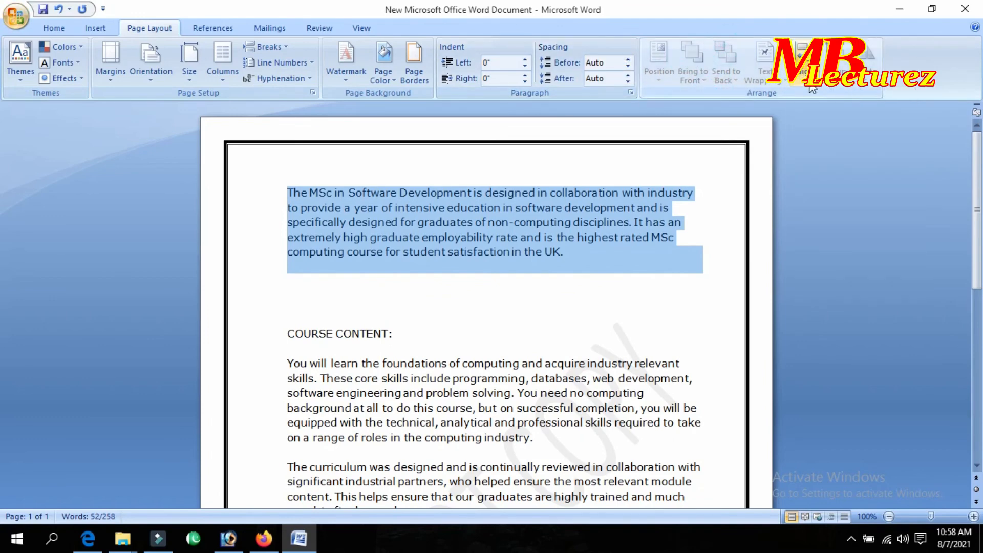
left_click(801, 64)
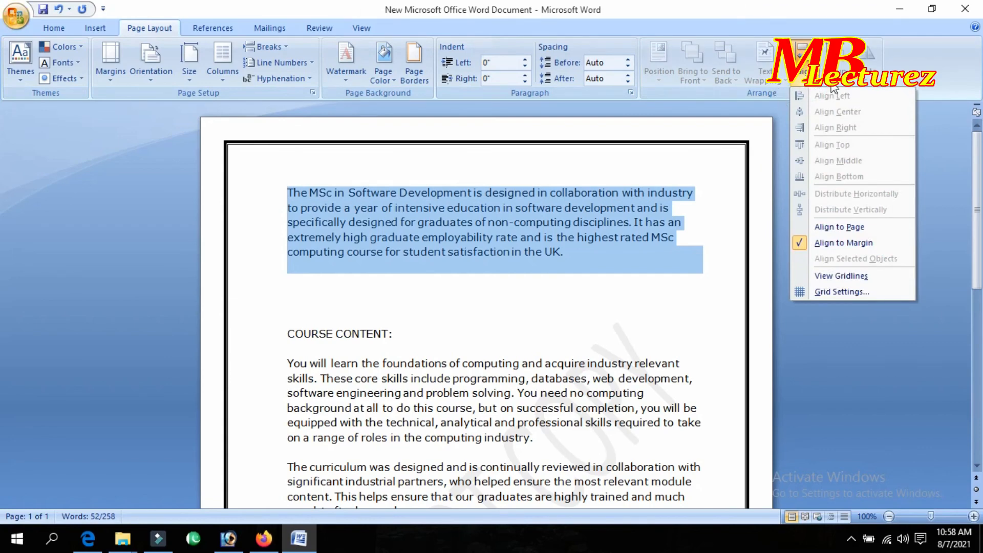
left_click(772, 152)
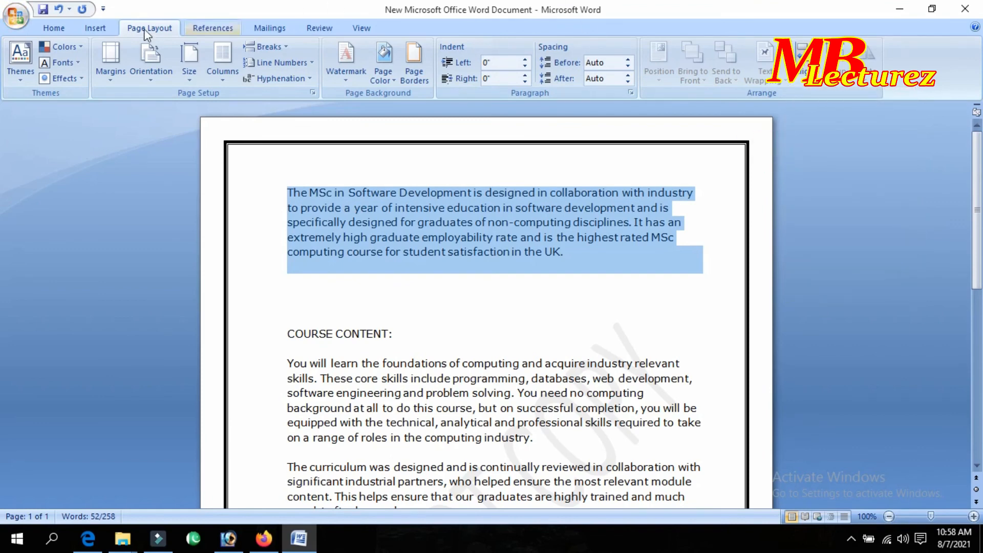